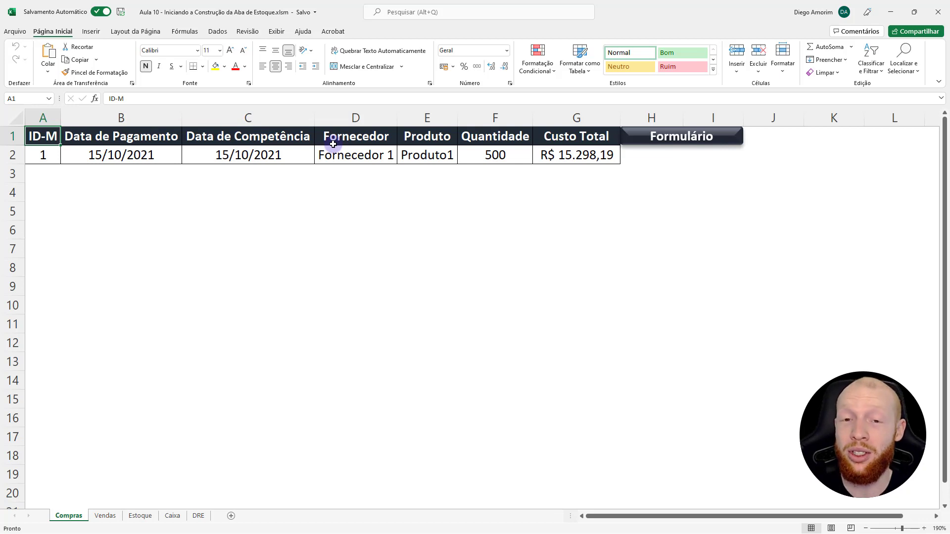
Open the Controles da Empresa form and browse its Menu, Compras, Vendas, Estoque, Caixa and DRE pages.
click(694, 138)
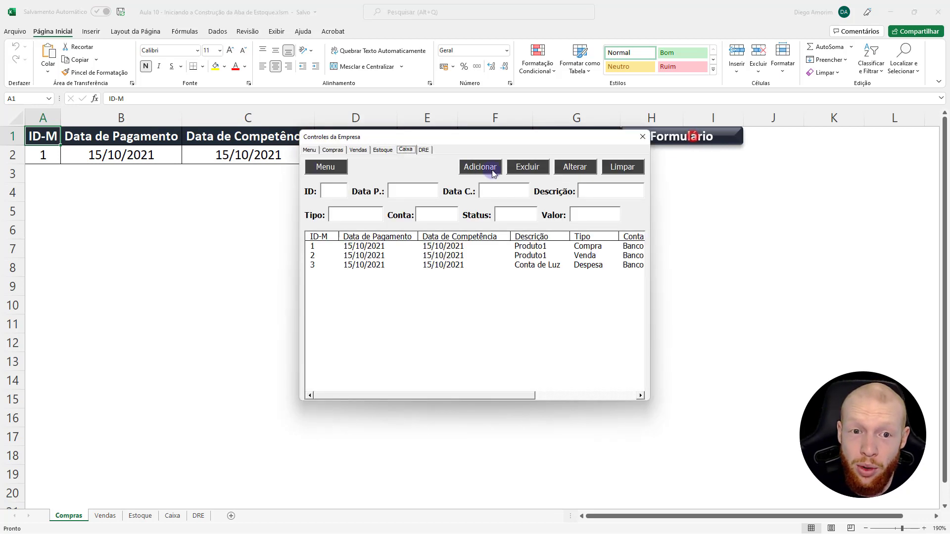
click(309, 151)
click(332, 150)
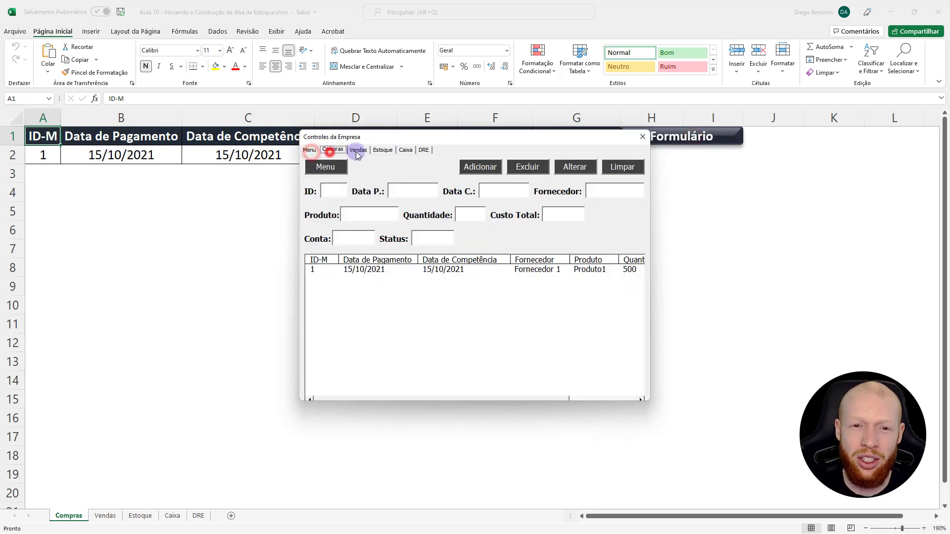
click(357, 151)
click(380, 151)
click(404, 150)
click(424, 150)
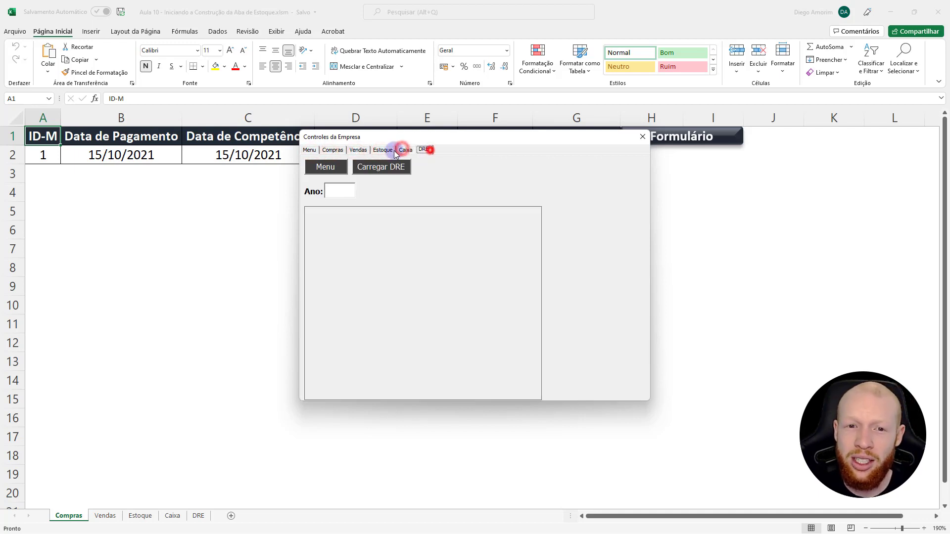
click(402, 150)
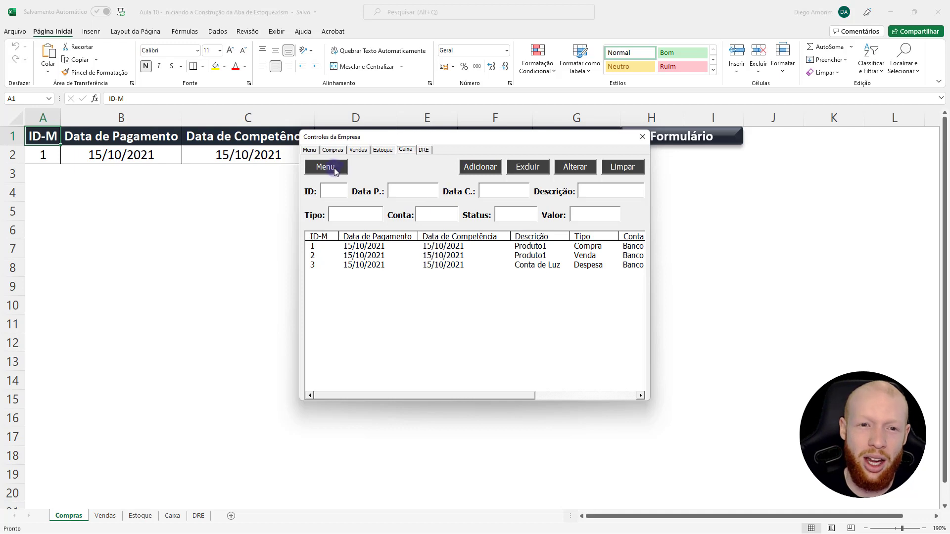
click(309, 150)
click(386, 206)
click(348, 171)
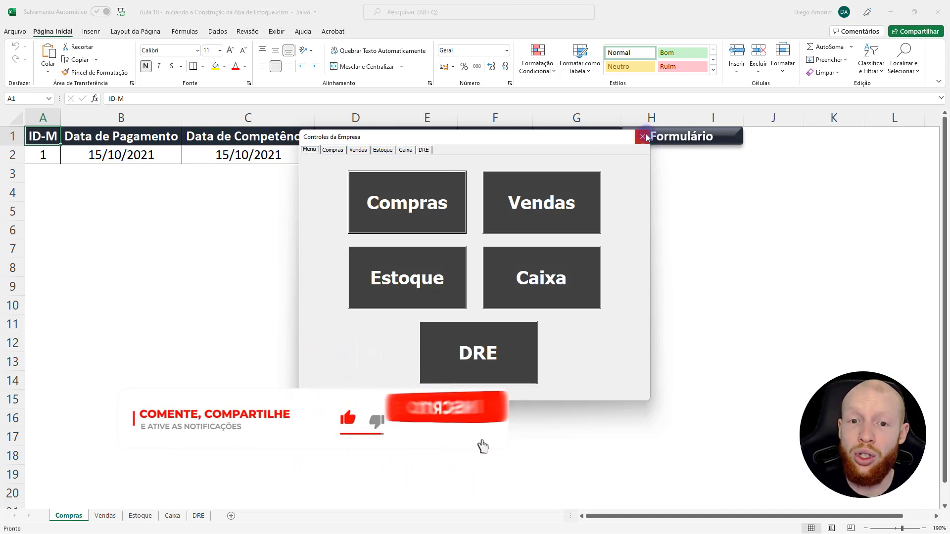
View the form's empty Estoque page, close the form and go to the Estoque sheet.
click(383, 150)
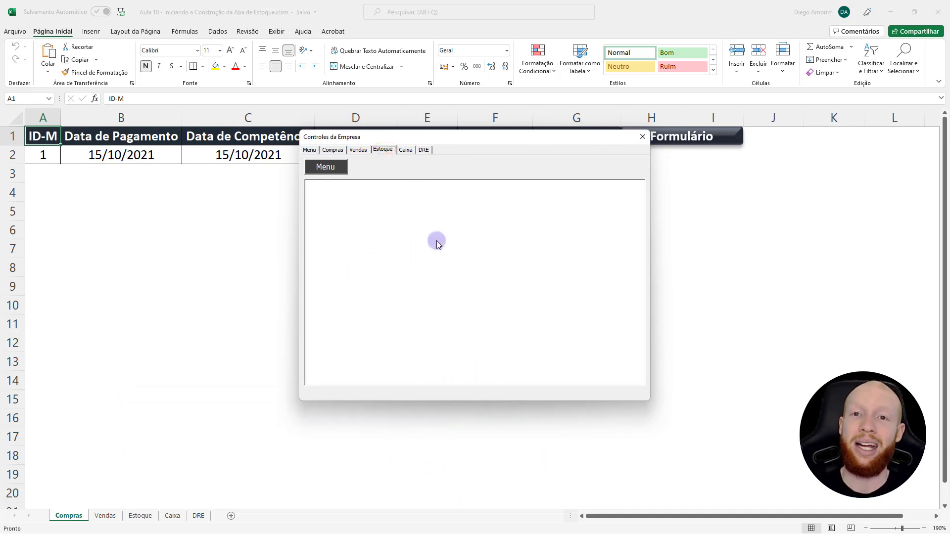
click(642, 136)
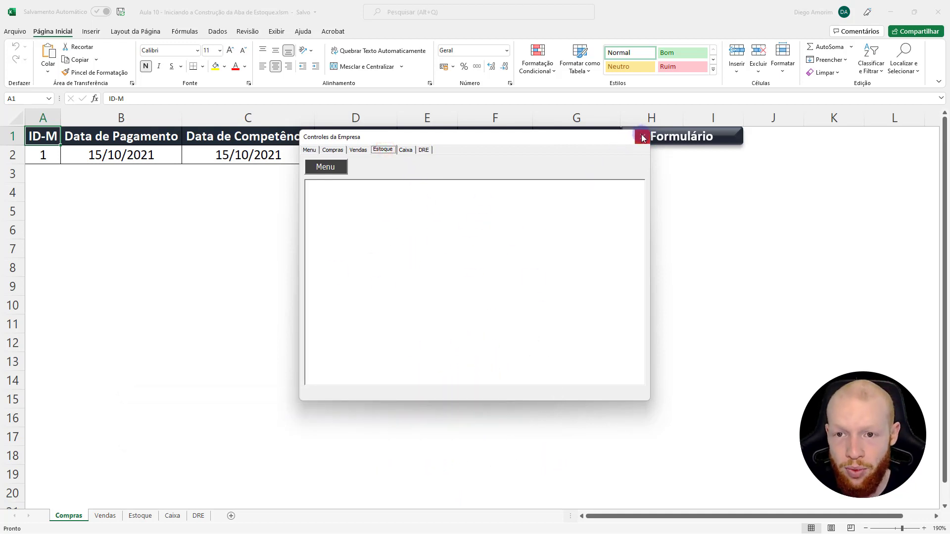
click(144, 516)
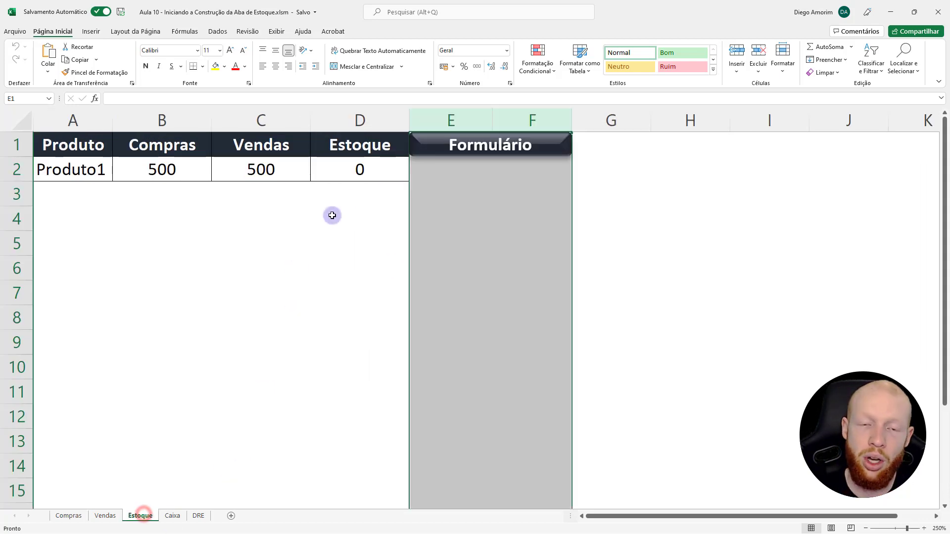
Inspect the Estoque table's Produto1 row, cells A2 through D2.
click(347, 199)
click(103, 173)
click(167, 169)
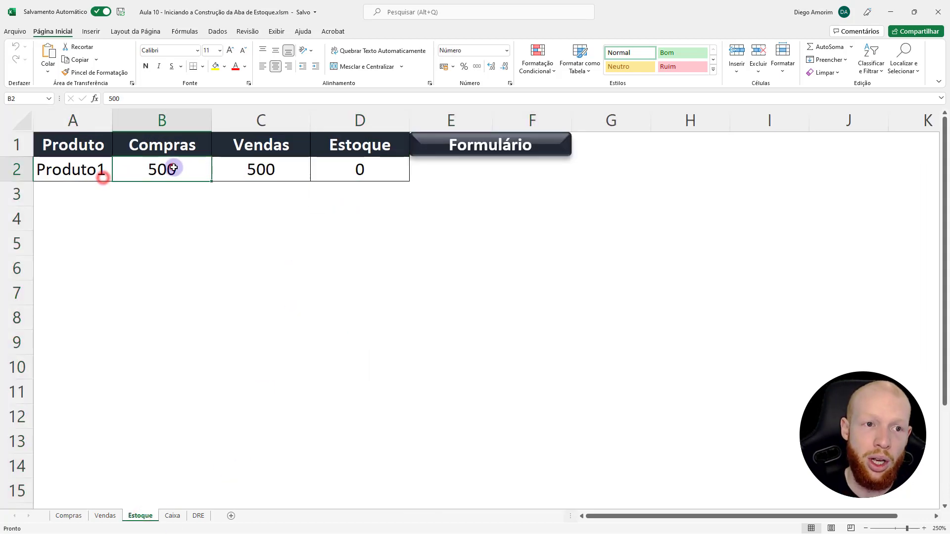
click(267, 169)
click(327, 169)
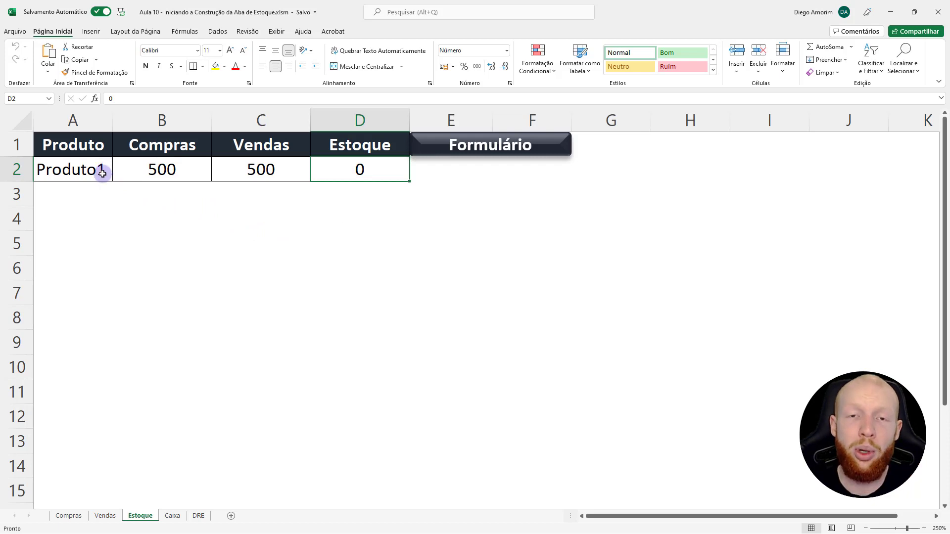
Compare the Produto column E on the Compras and Vendas sheets.
click(72, 515)
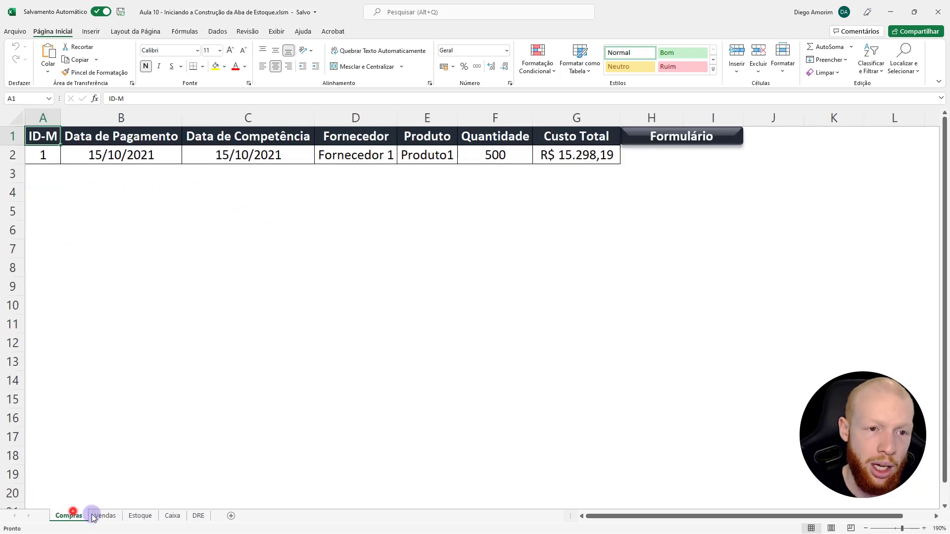
click(105, 515)
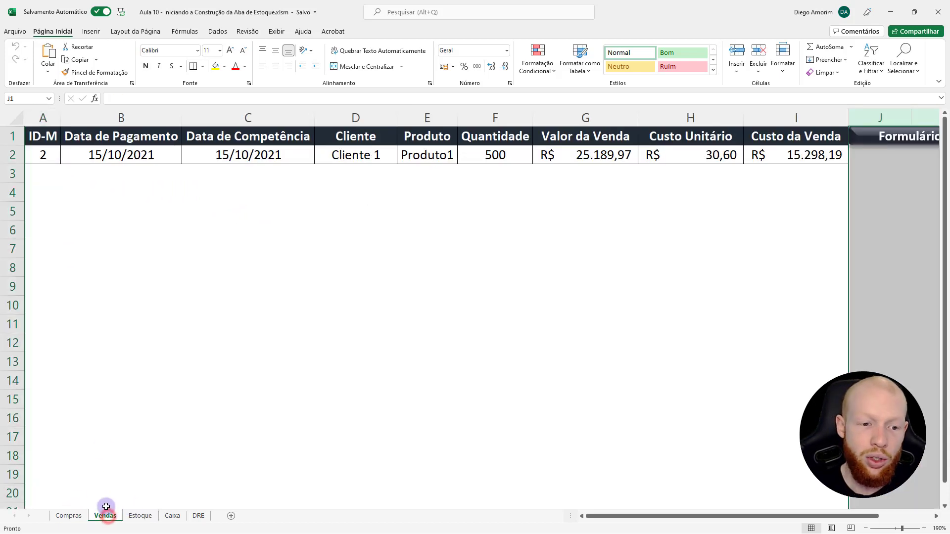
click(384, 181)
click(71, 516)
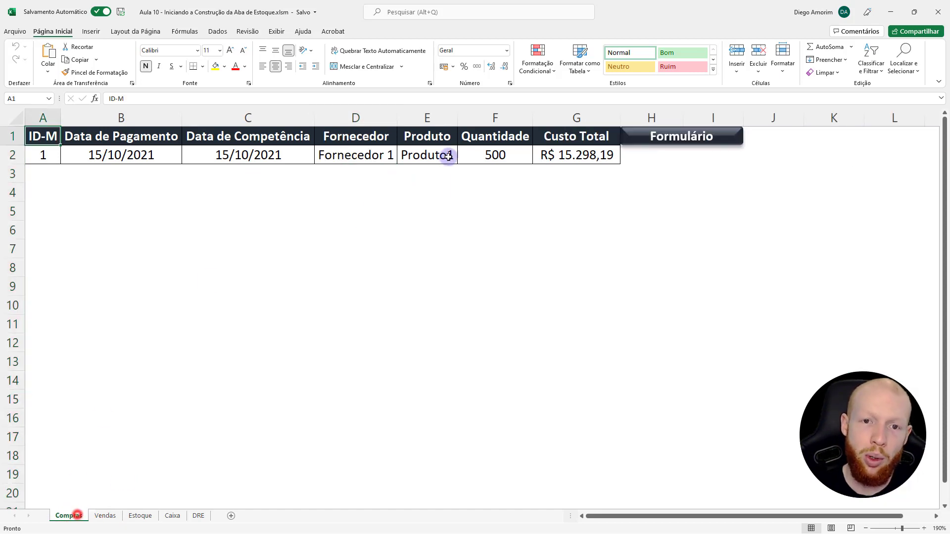
click(424, 117)
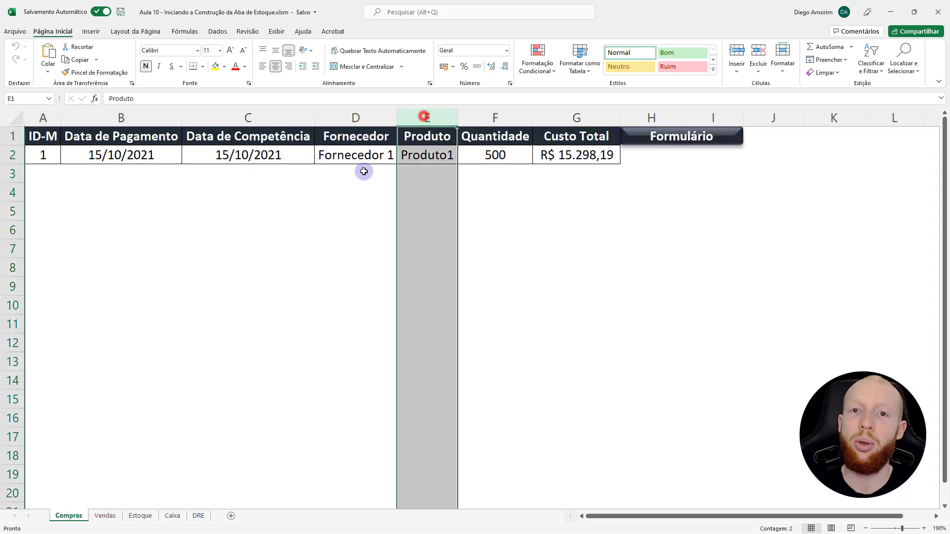
click(105, 515)
click(445, 114)
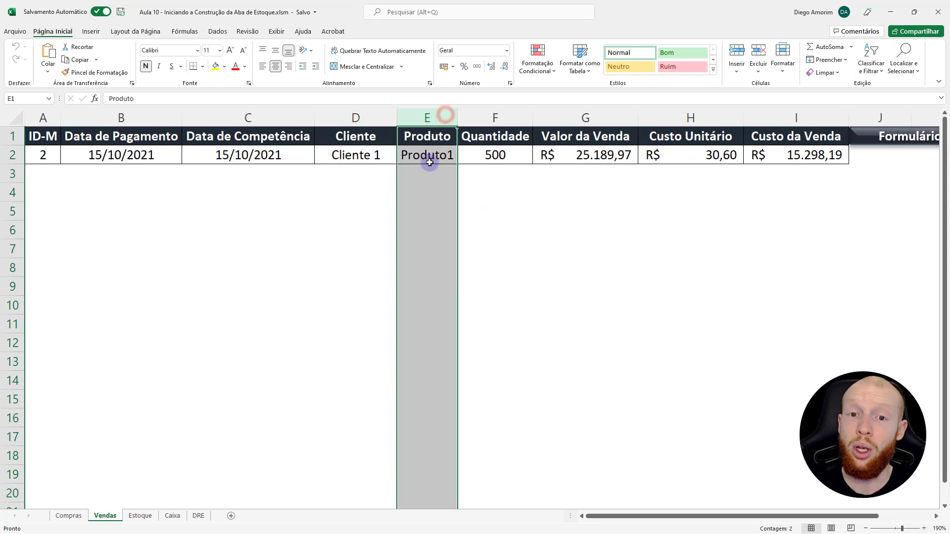
Trace the Compras total 500 in B2 to the Compras sheet's Produto and Quantidade columns.
click(140, 516)
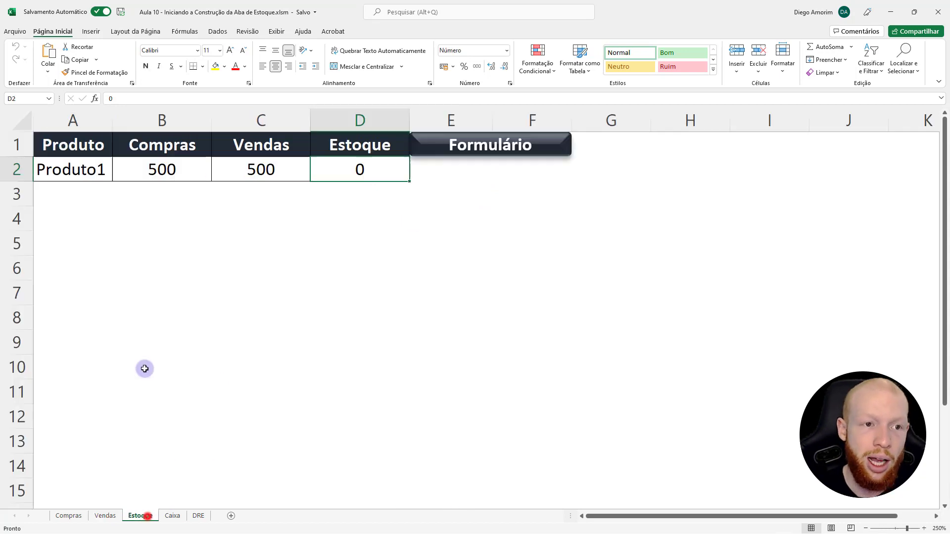
click(85, 176)
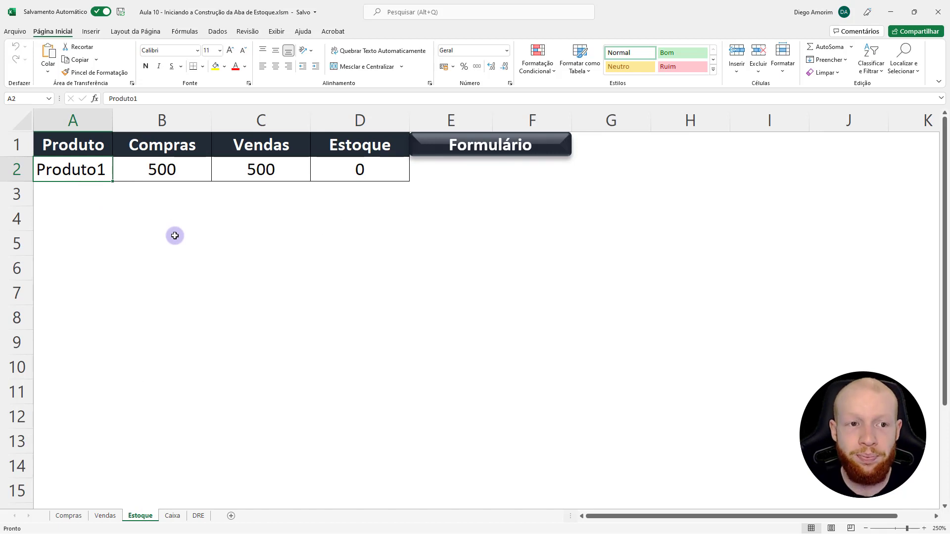
click(179, 172)
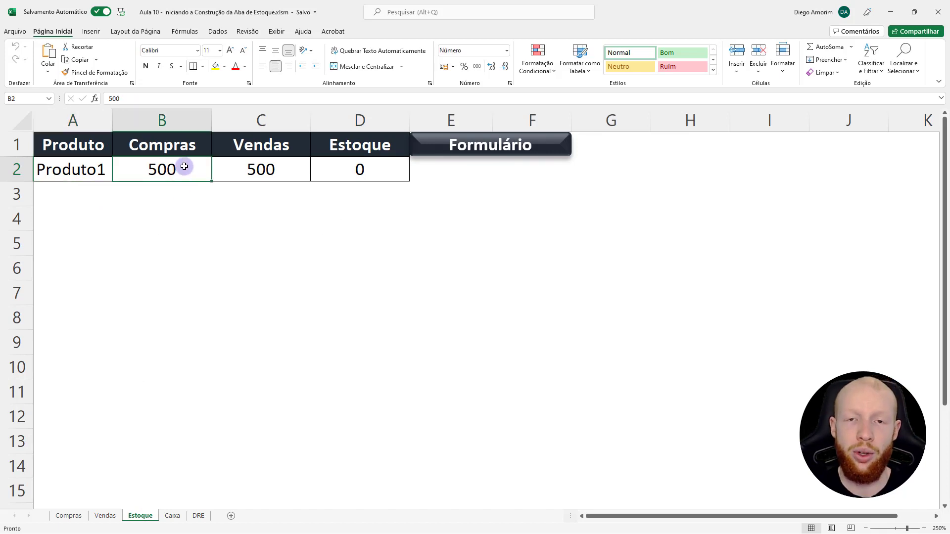
click(69, 517)
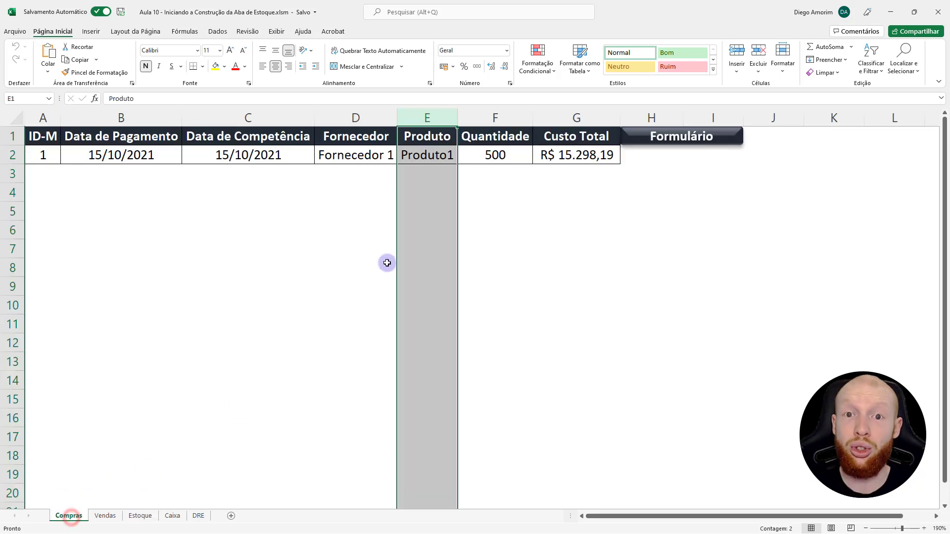
click(504, 115)
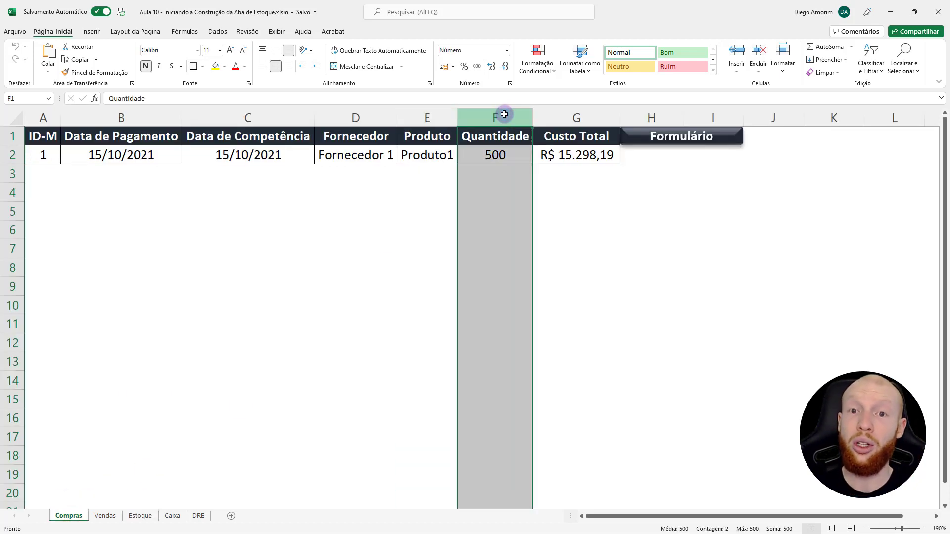
click(436, 115)
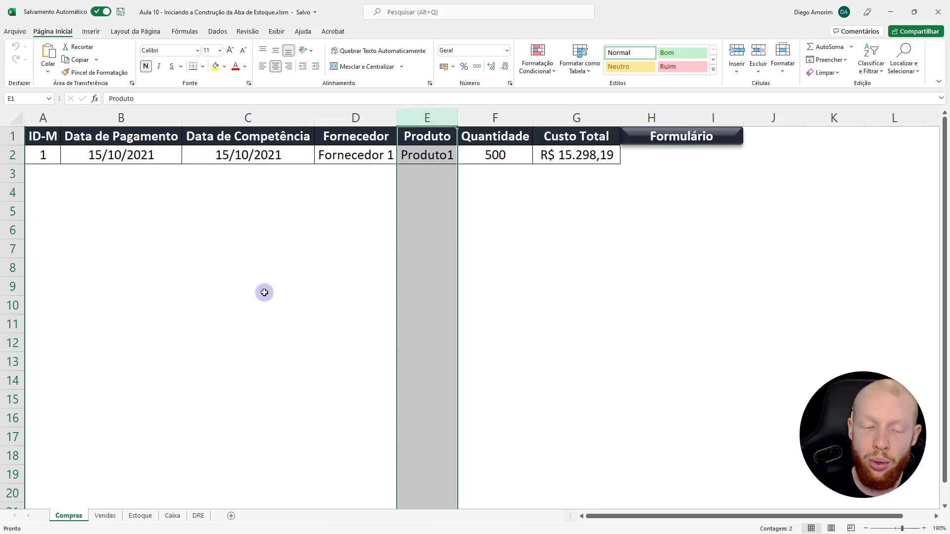
click(502, 121)
click(414, 117)
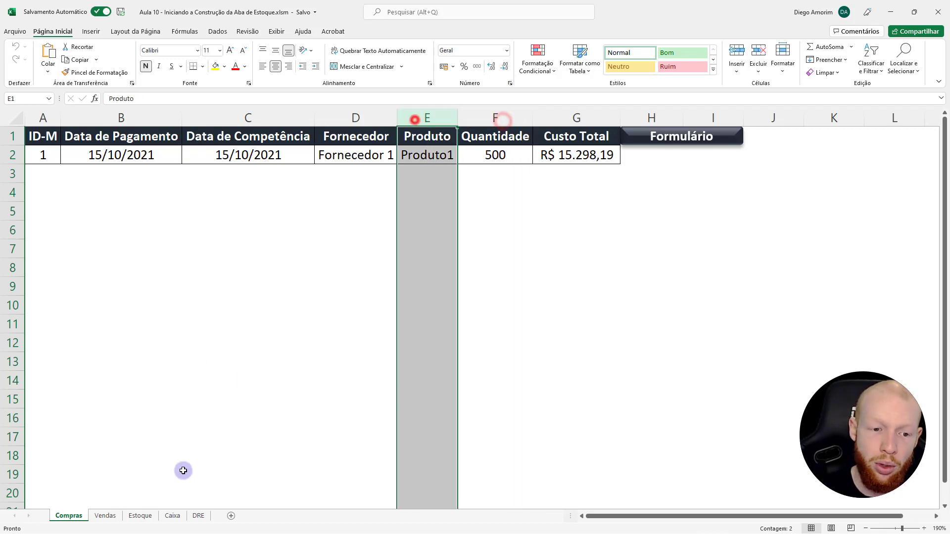
click(141, 515)
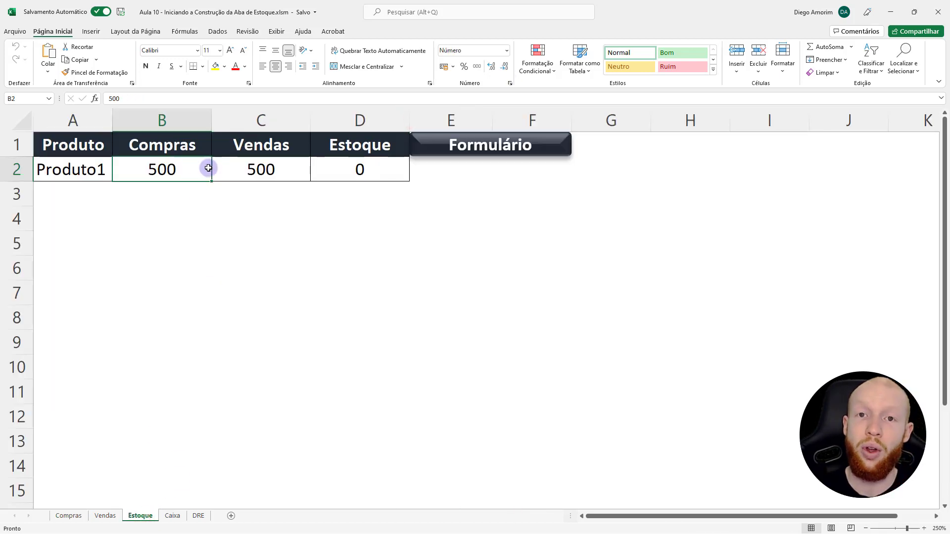
Trace the Vendas total in C2 to Produto1 and its sold quantity 500 on the Vendas sheet.
click(259, 170)
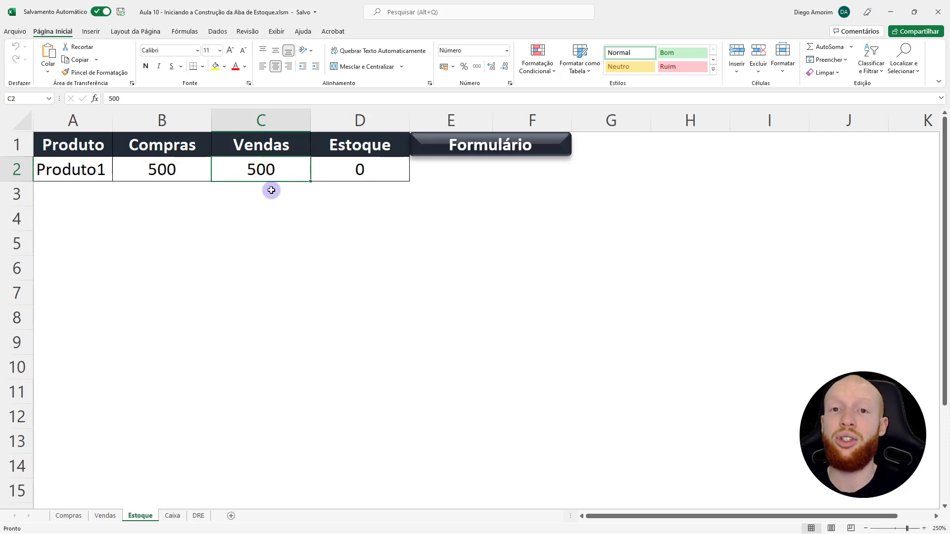
click(105, 515)
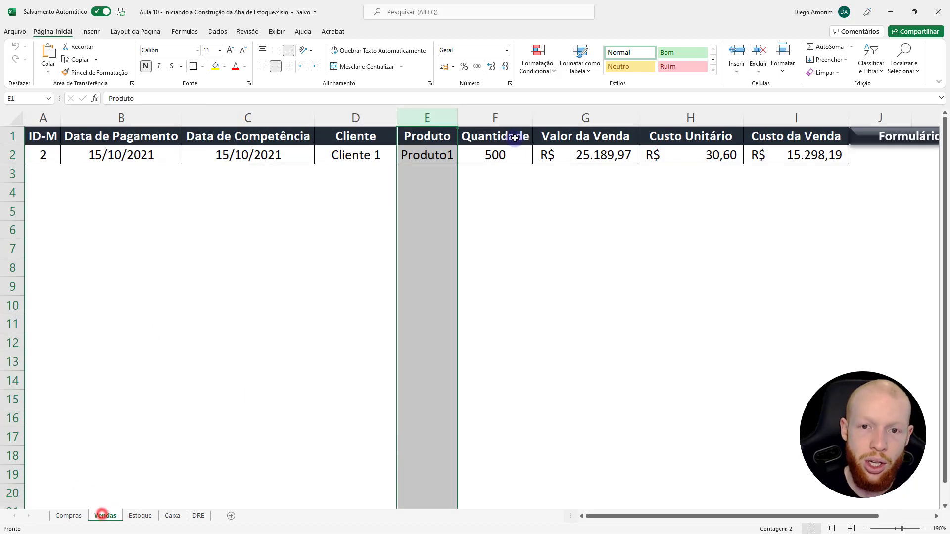
click(511, 120)
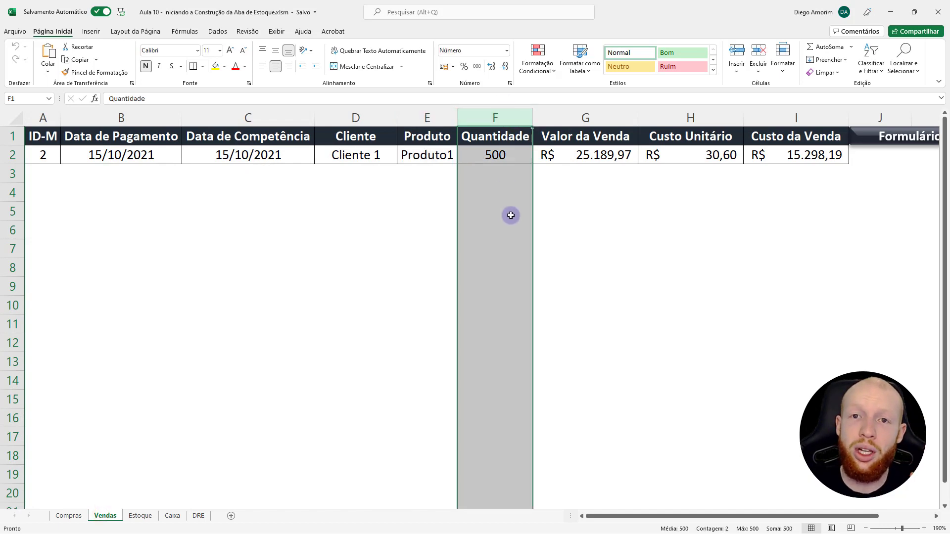
click(435, 155)
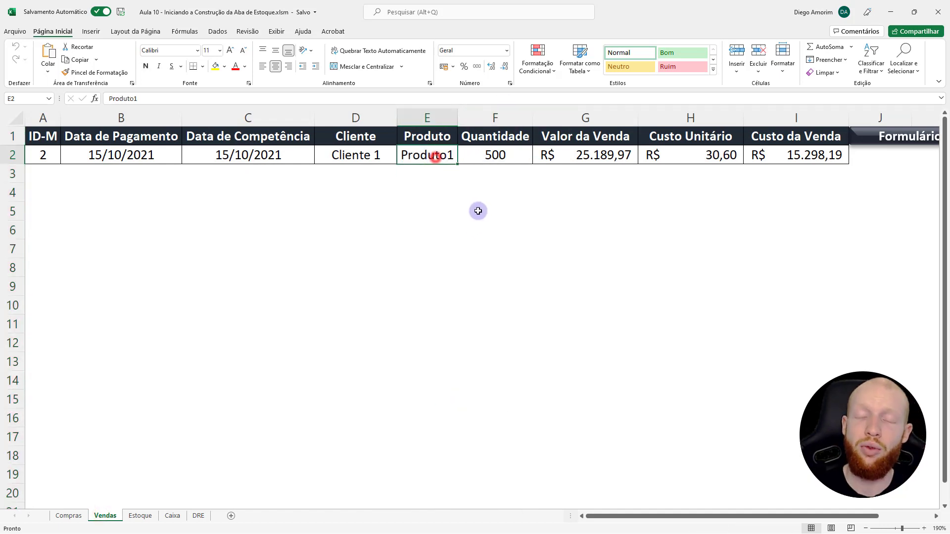
click(498, 155)
Review the Estoque row's Compras, Vendas and Estoque values of 500, 500 and 0.
click(144, 516)
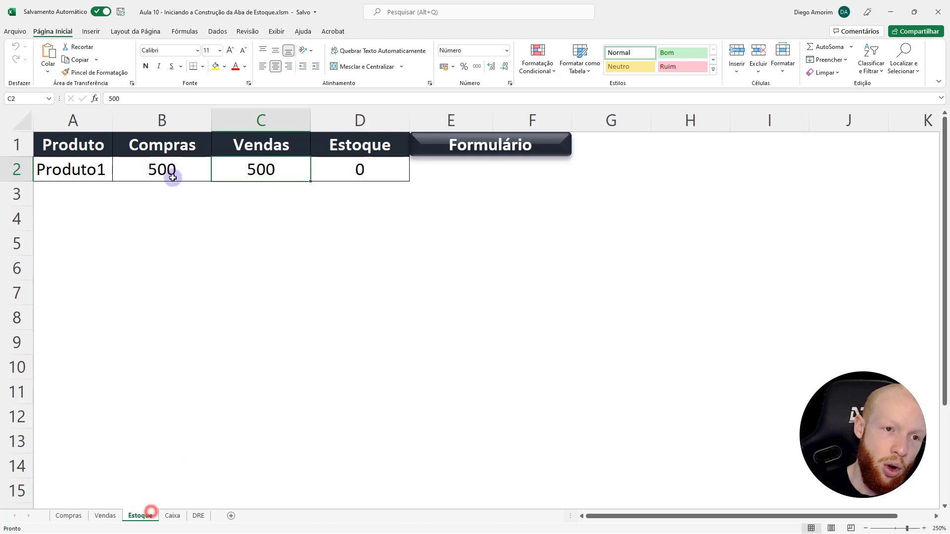
click(171, 174)
click(257, 169)
click(353, 172)
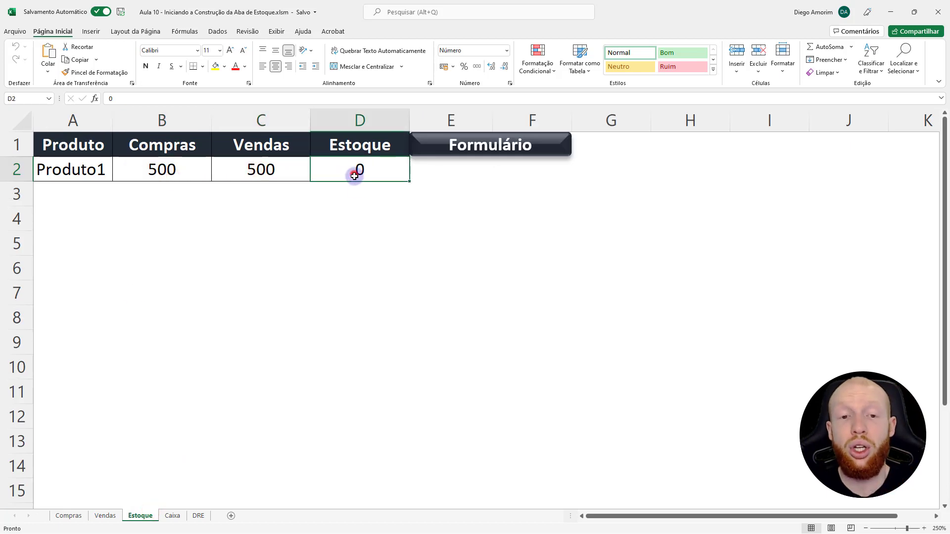
click(180, 170)
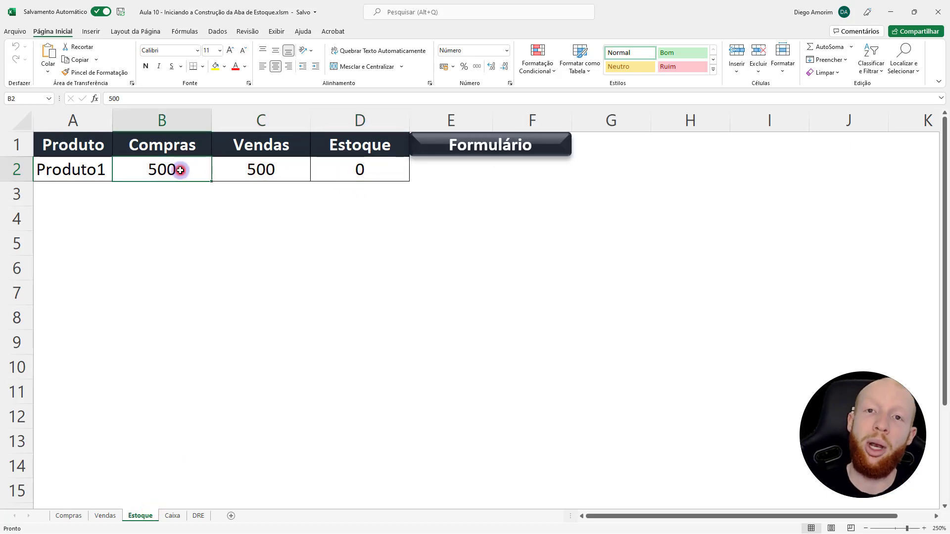
click(260, 177)
click(360, 171)
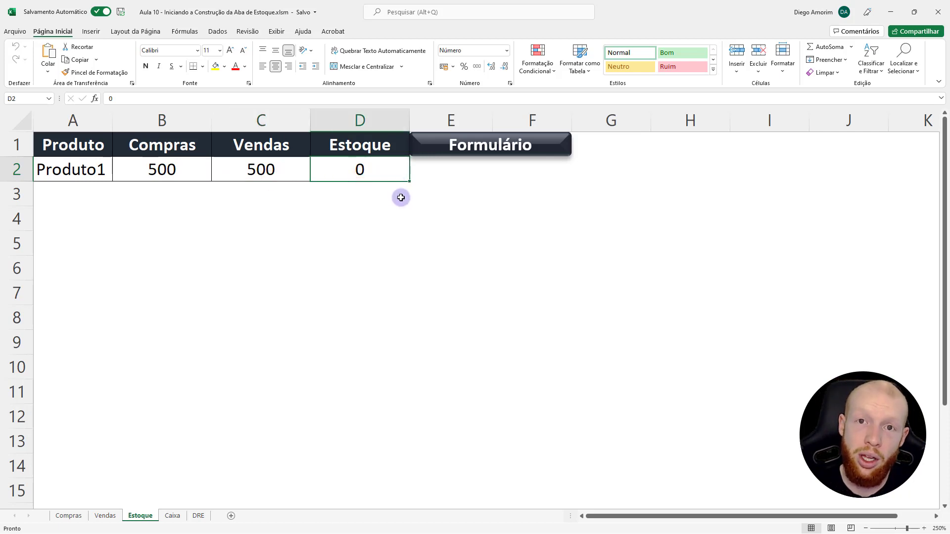
click(479, 144)
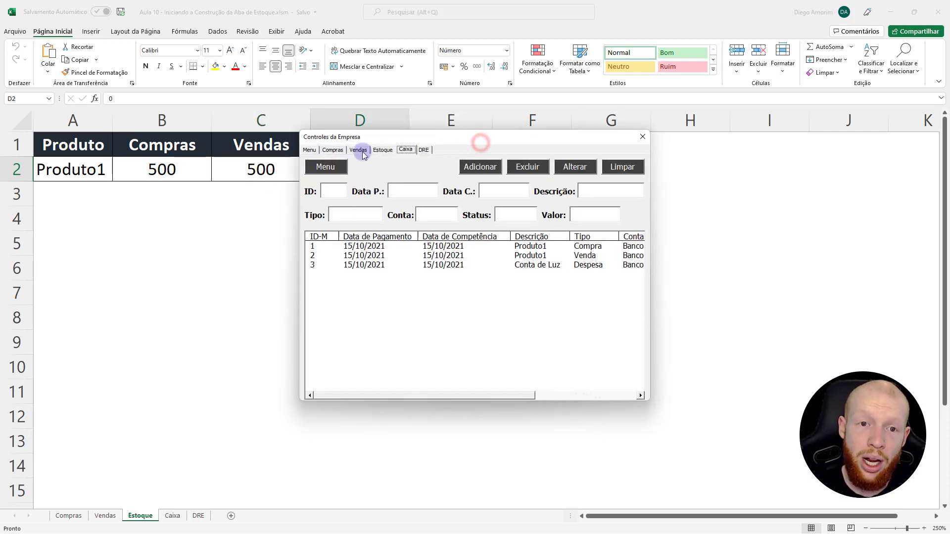
drag(353, 135, 470, 164)
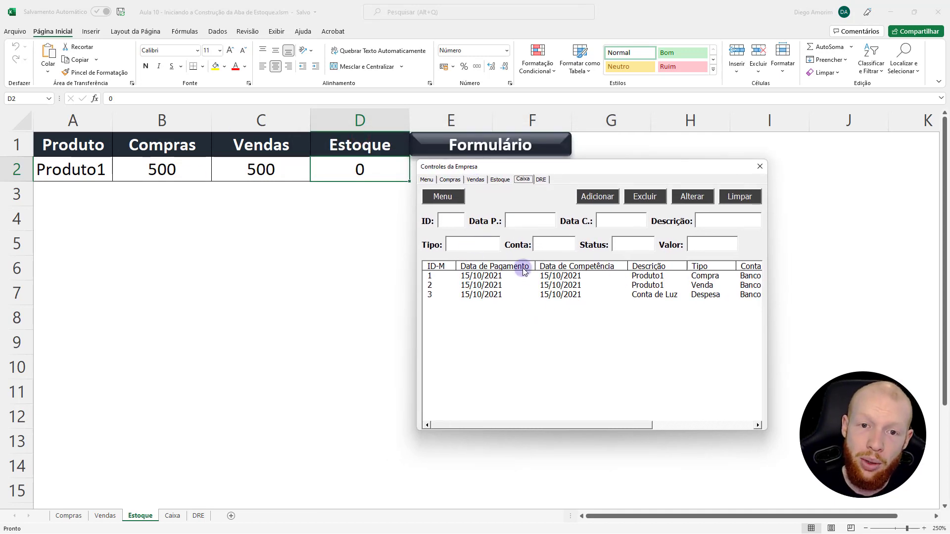
click(500, 179)
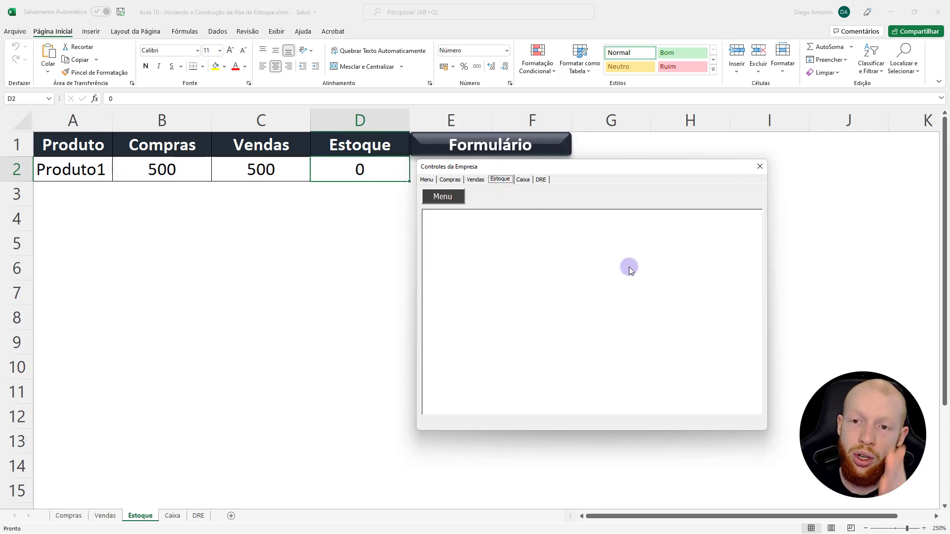
click(477, 180)
click(501, 180)
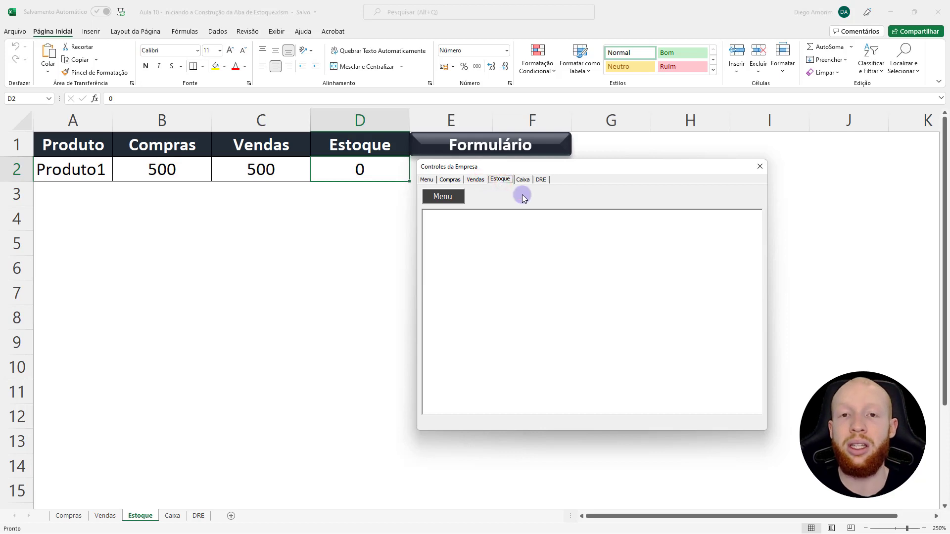
click(451, 180)
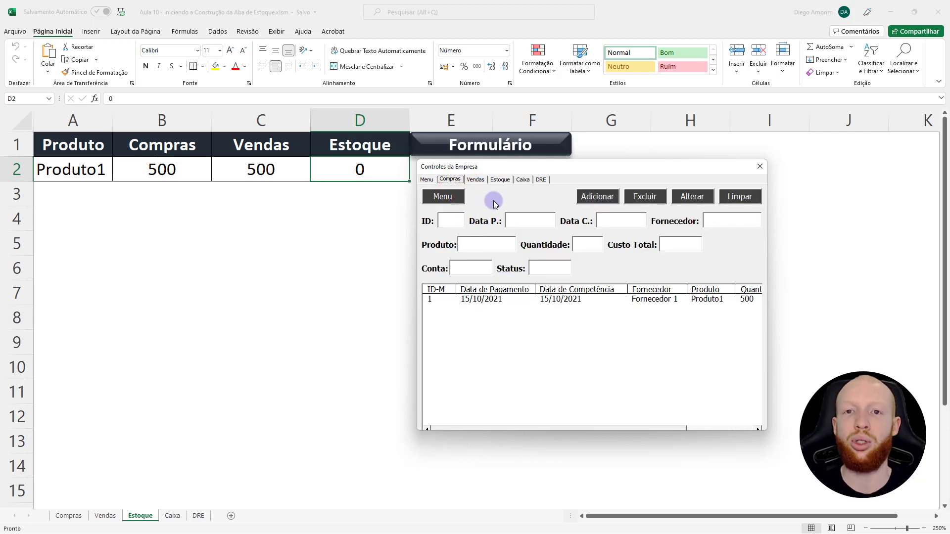
click(475, 180)
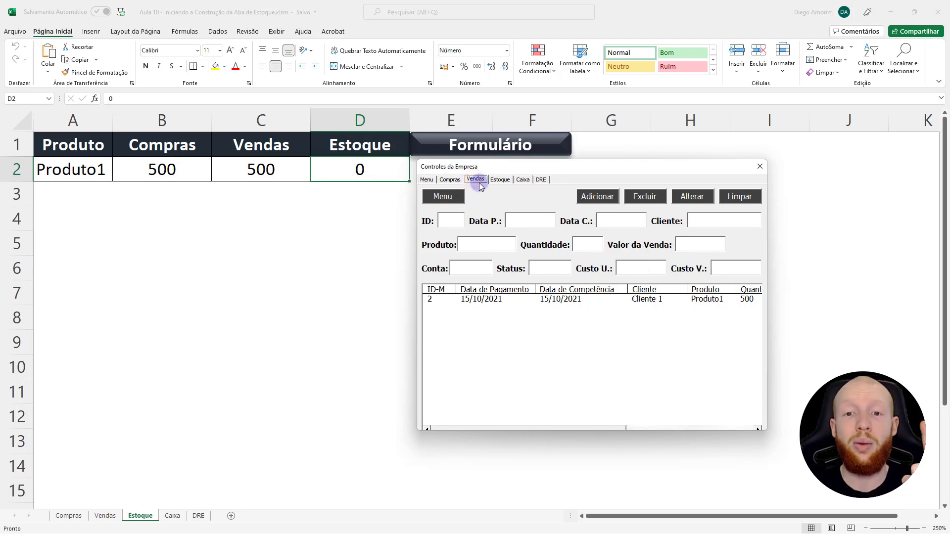
click(501, 180)
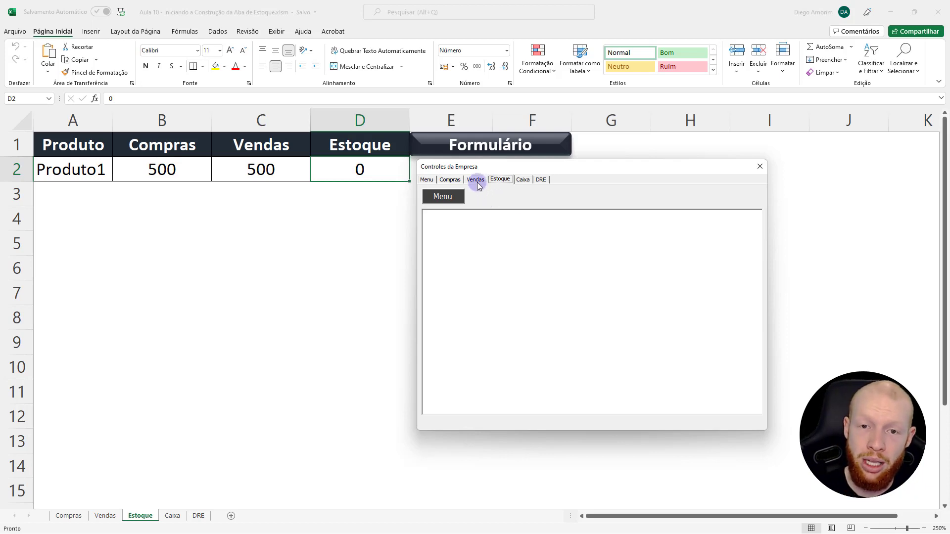
click(760, 167)
Open the VBA editor and the modAtualizarCaixaListagem module under Módulos.
click(644, 200)
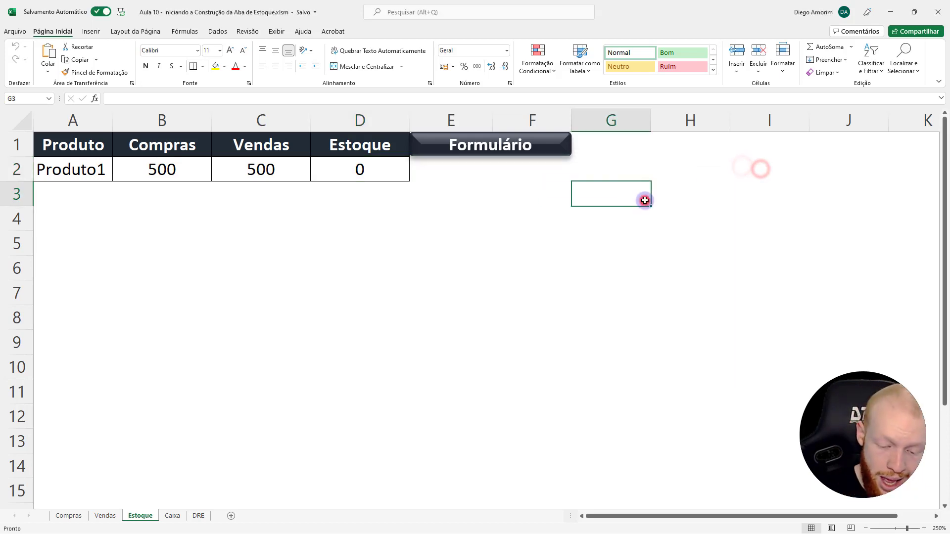
key(alt+F11)
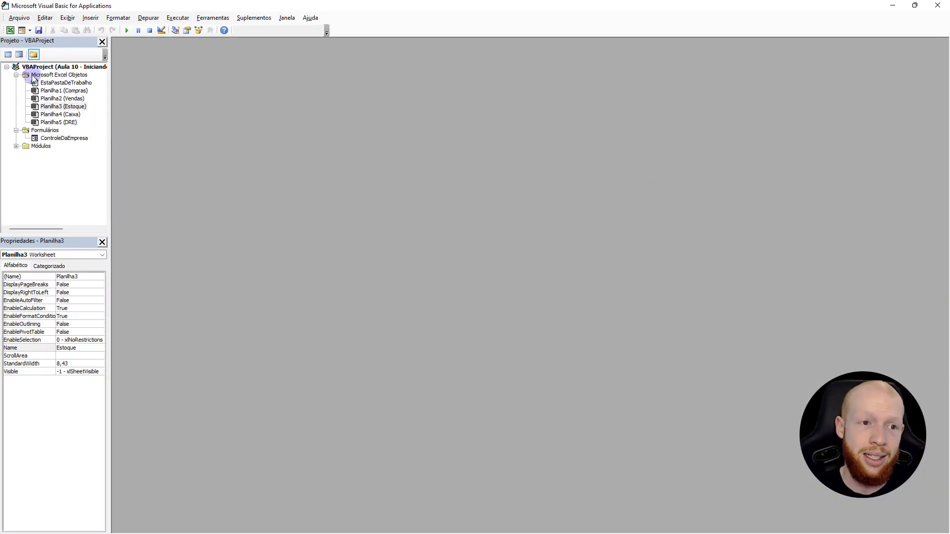
click(16, 146)
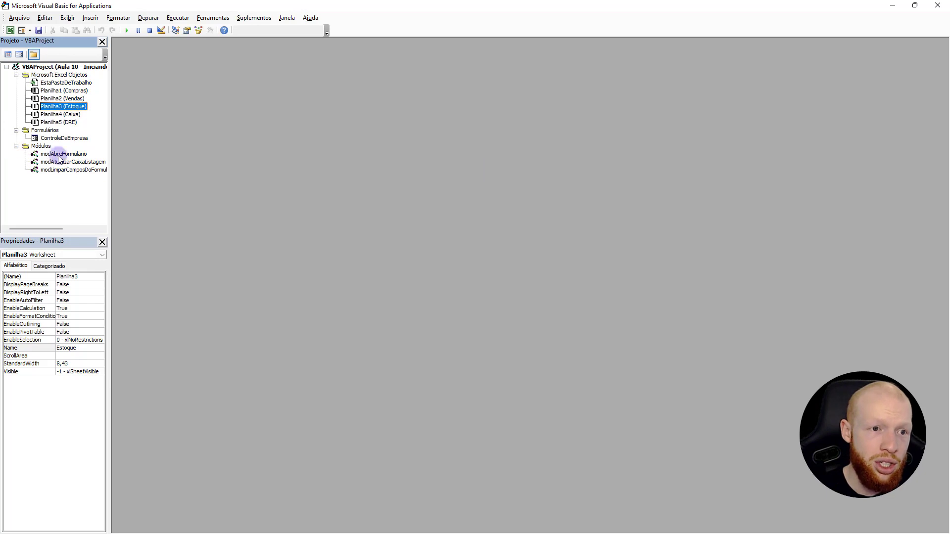
double_click(84, 163)
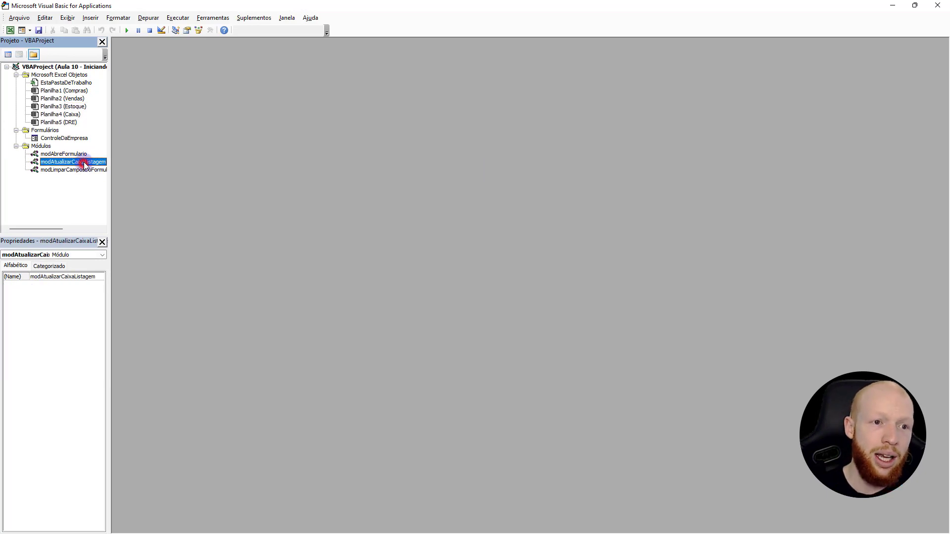
Read through the Compras, Vendas and Caixa list-update routines, ending after the Caixa routine.
scroll(243, 198, down, 4)
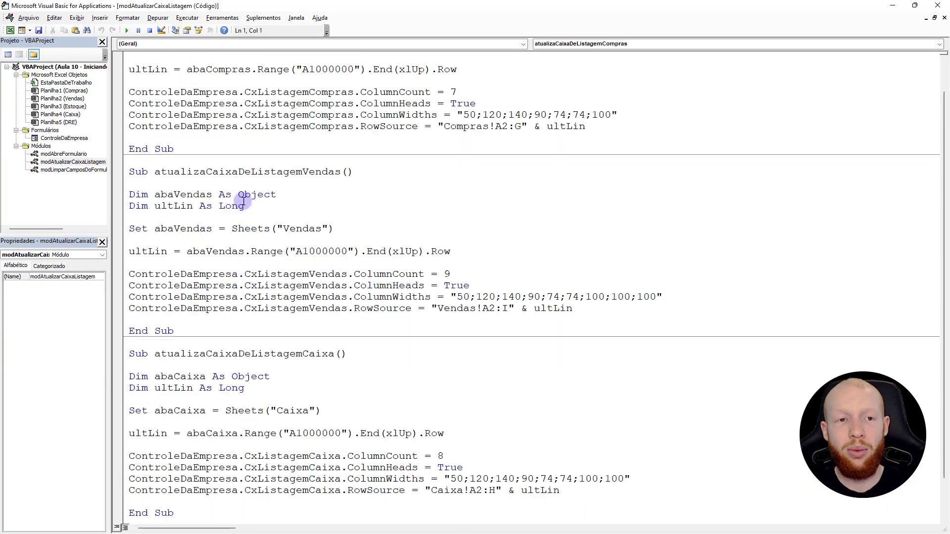
scroll(244, 193, down, 1)
scroll(273, 240, up, 5)
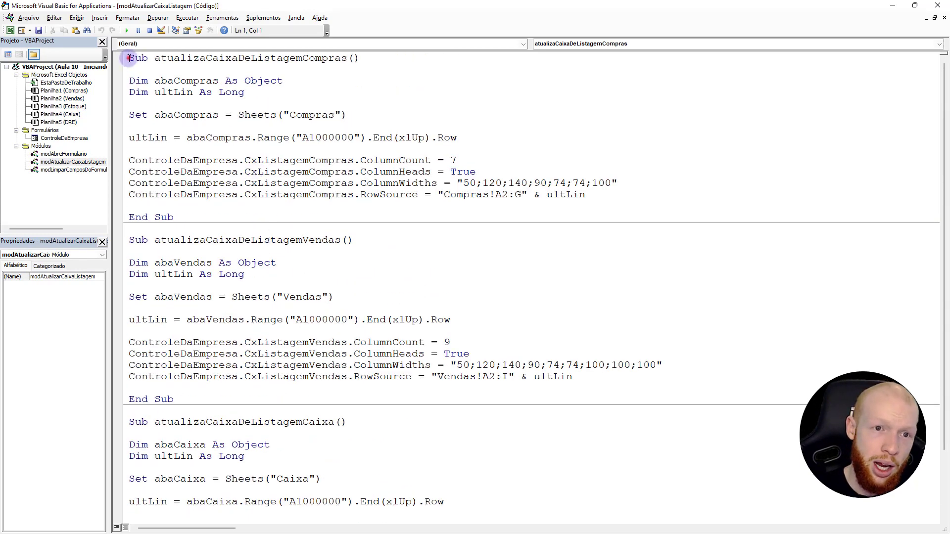
drag(128, 58, 604, 195)
scroll(452, 221, down, 2)
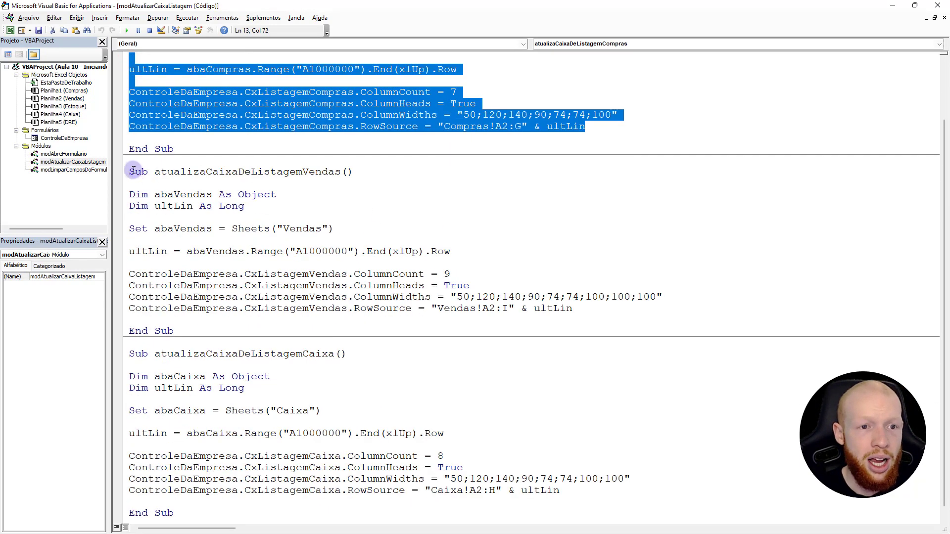
drag(133, 170, 586, 312)
mouse_move(130, 354)
mouse_down()
mouse_move(323, 391)
mouse_move(590, 487)
mouse_up()
click(587, 489)
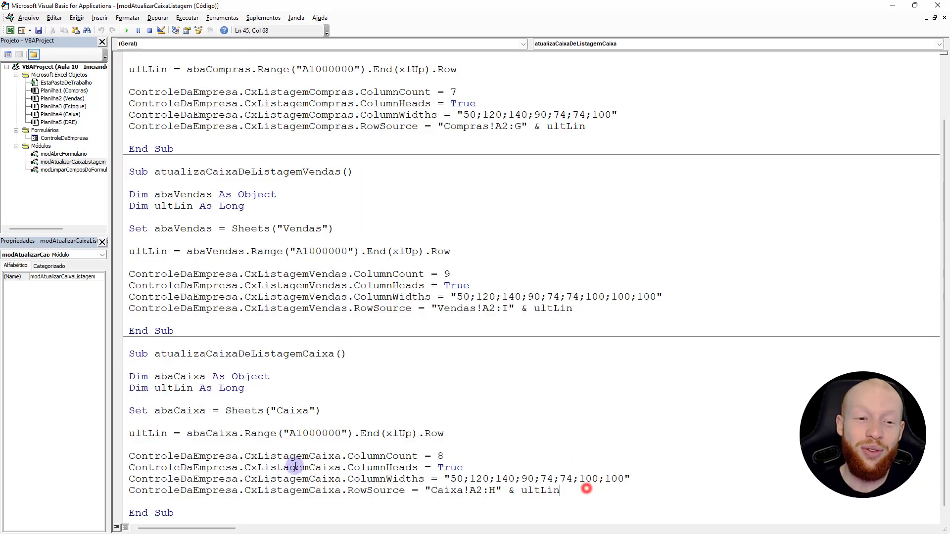
scroll(243, 467, down, 1)
click(190, 501)
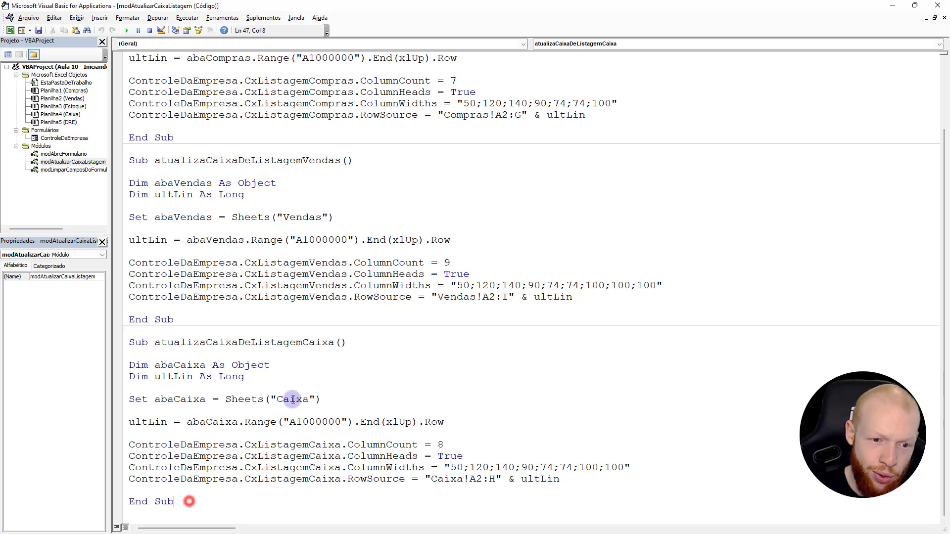
Copy the atualizaCaixaDeListagemVendas routine and paste it after the Caixa routine.
scroll(306, 401, up, 2)
click(186, 388)
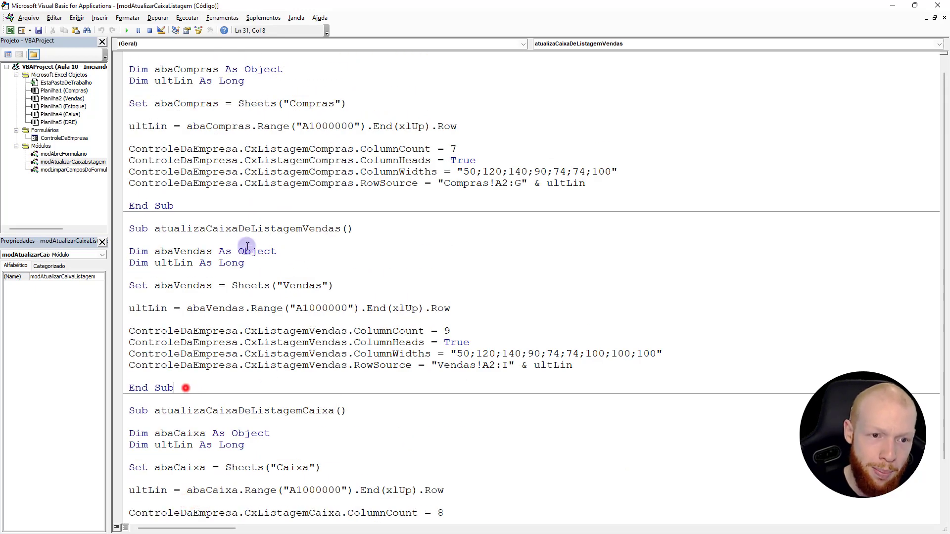
shift+click(128, 229)
scroll(130, 232, down, 2)
key(ctrl+c)
click(204, 496)
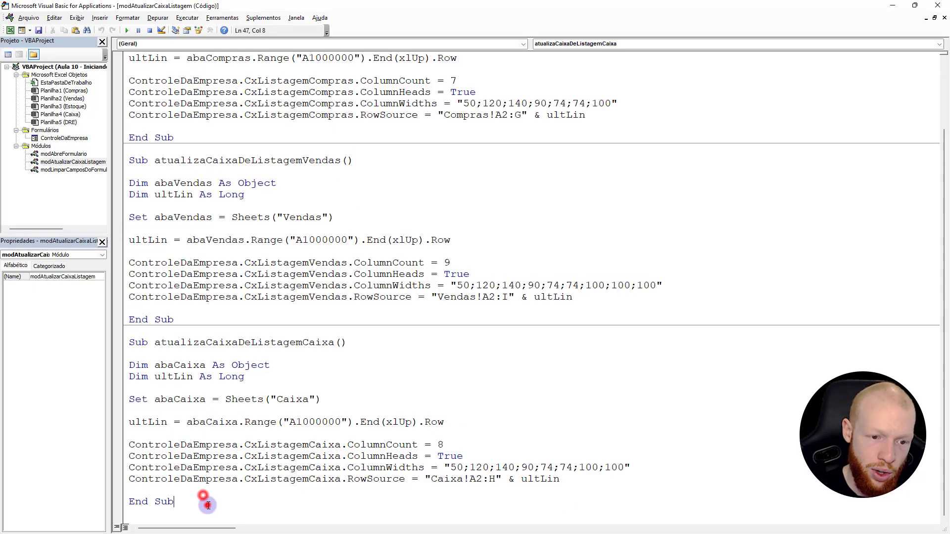
key(Return)
key(Return)
key(ctrl+v)
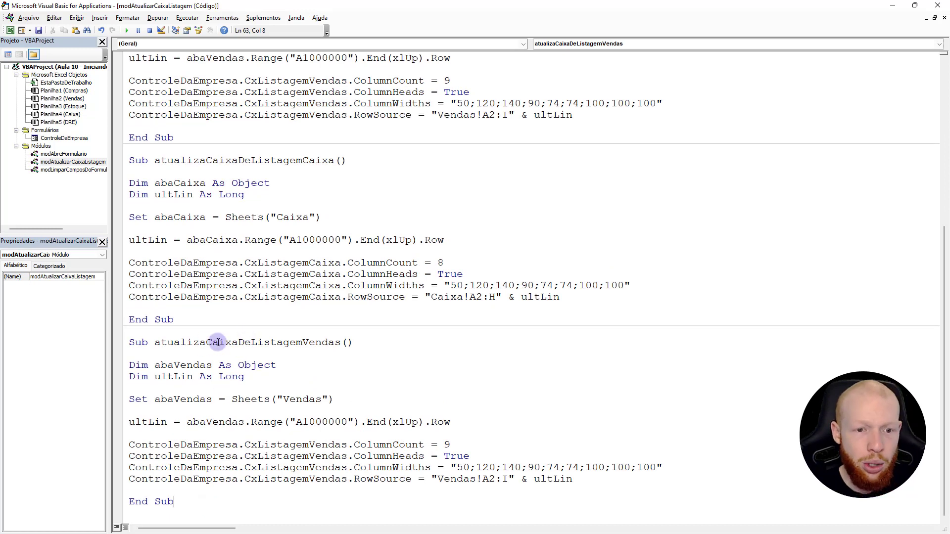
Rename the copy to atualizaCaixaDeListagemEstoque and select its body for a search.
drag(304, 343, 341, 343)
text(Estoqu)
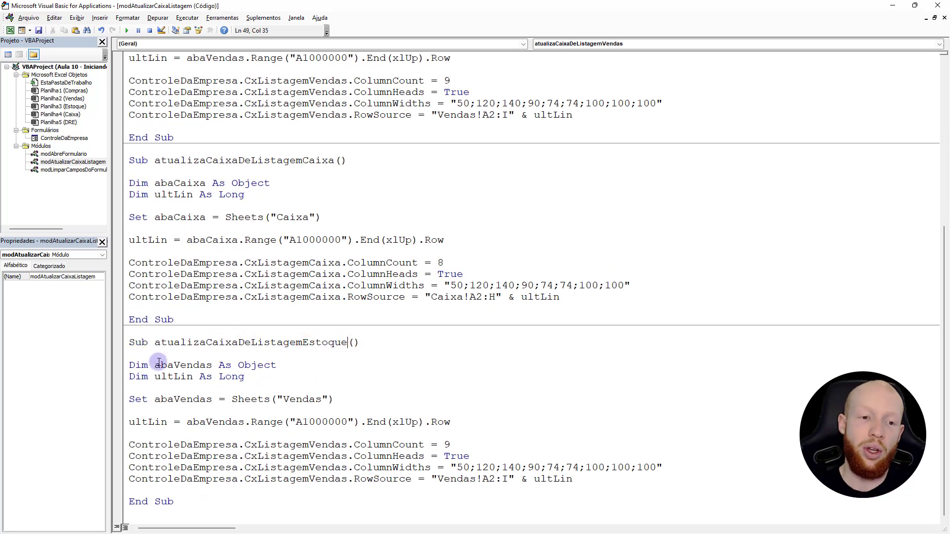
drag(129, 365, 598, 478)
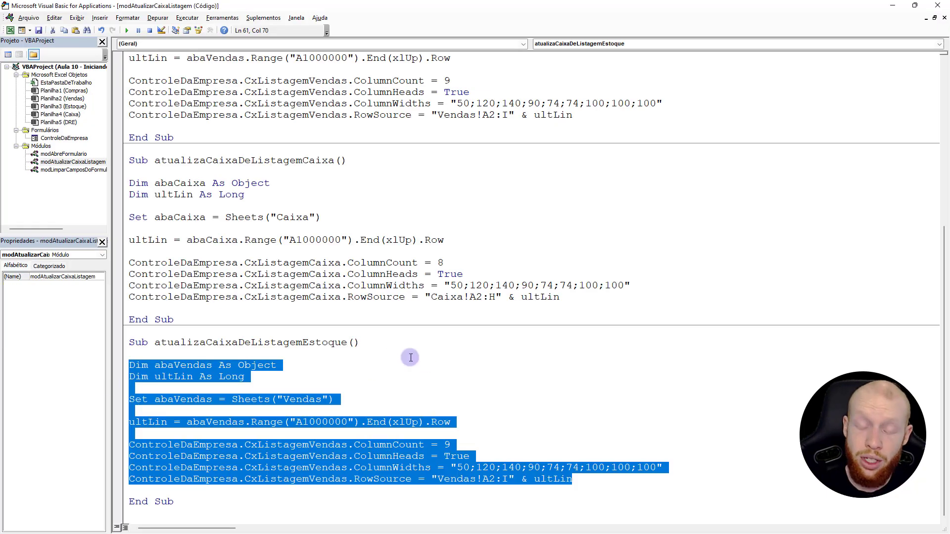
key(ctrl+f)
text(Vendas)
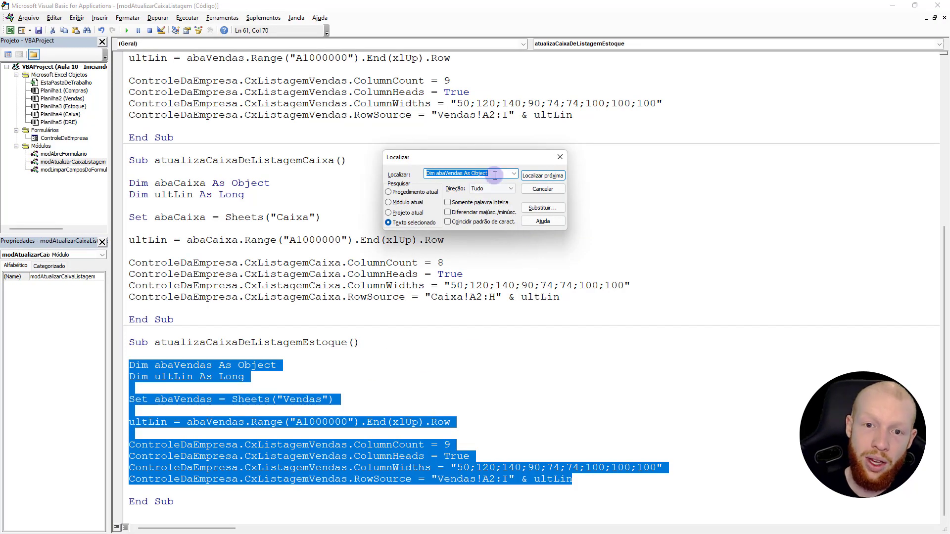
Replace every Vendas with Estoque within the new routine's selected code.
click(543, 207)
click(458, 183)
text(Estoque)
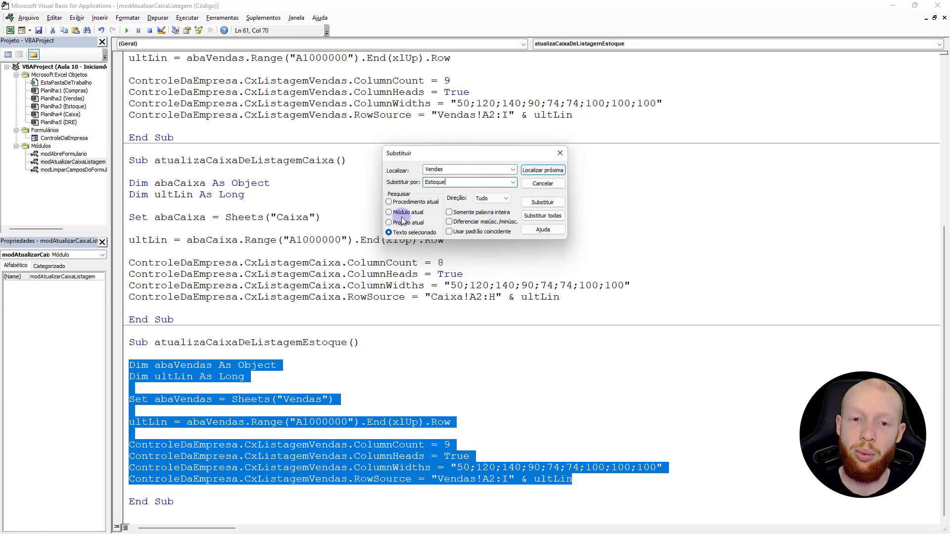
click(548, 216)
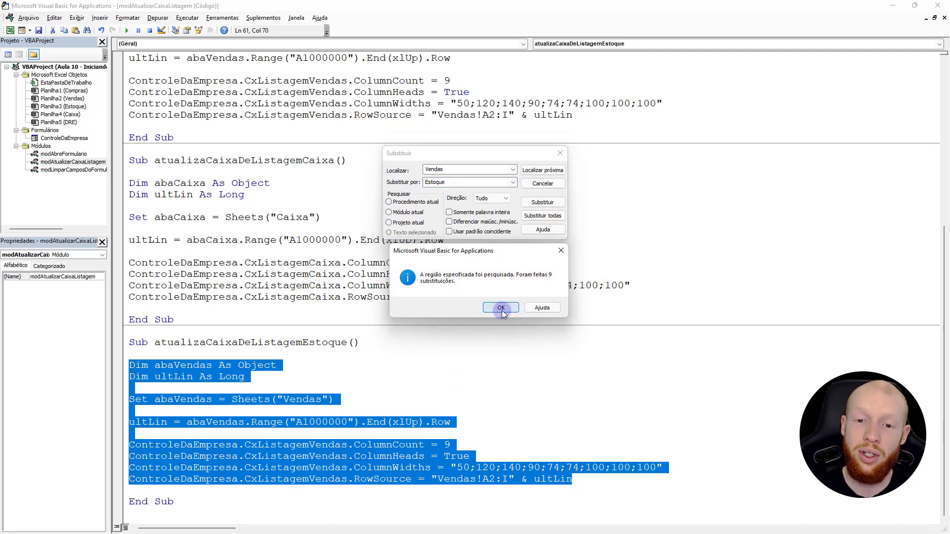
click(502, 308)
click(559, 153)
click(424, 399)
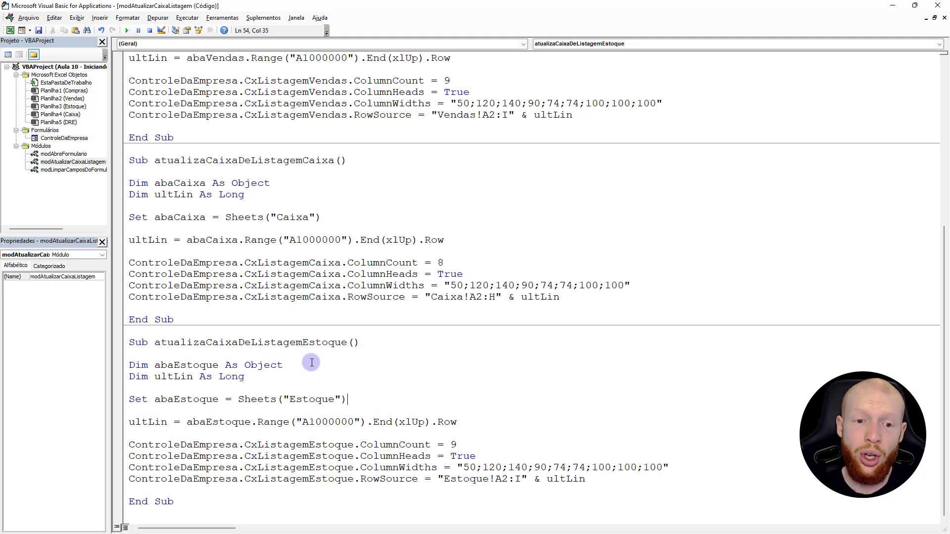
Return to Excel and look over the Estoque, Compras, Vendas and Caixa sheets.
drag(585, 479, 117, 346)
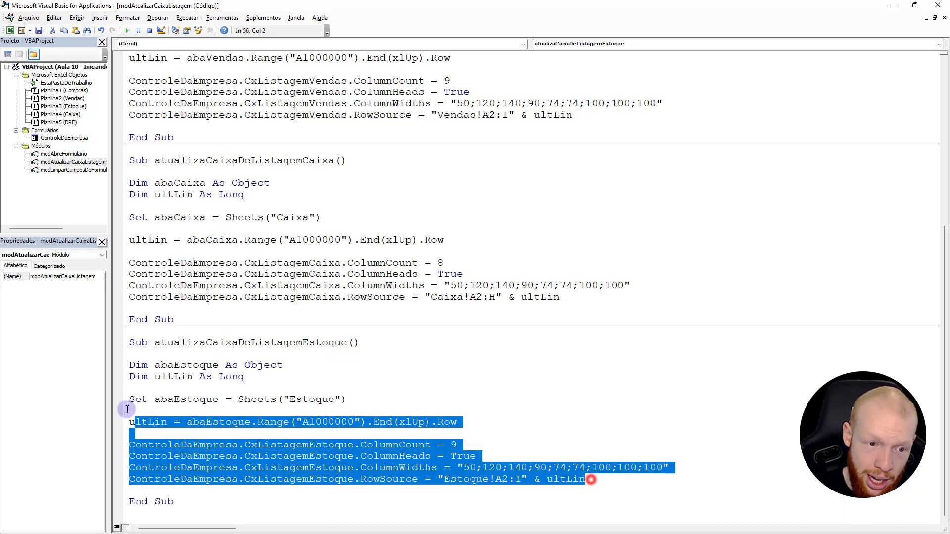
key(alt+F11)
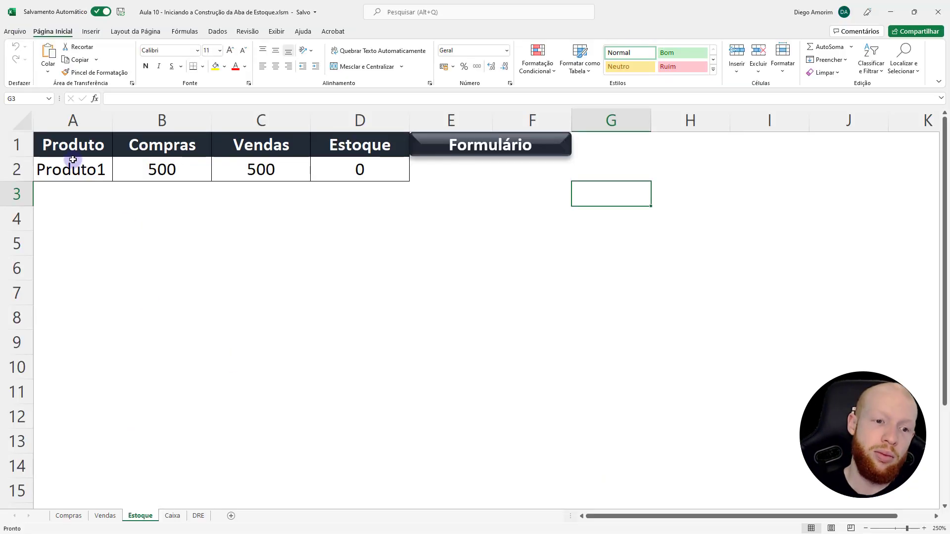
mouse_move(64, 168)
mouse_down()
mouse_move(377, 192)
mouse_move(371, 198)
mouse_up()
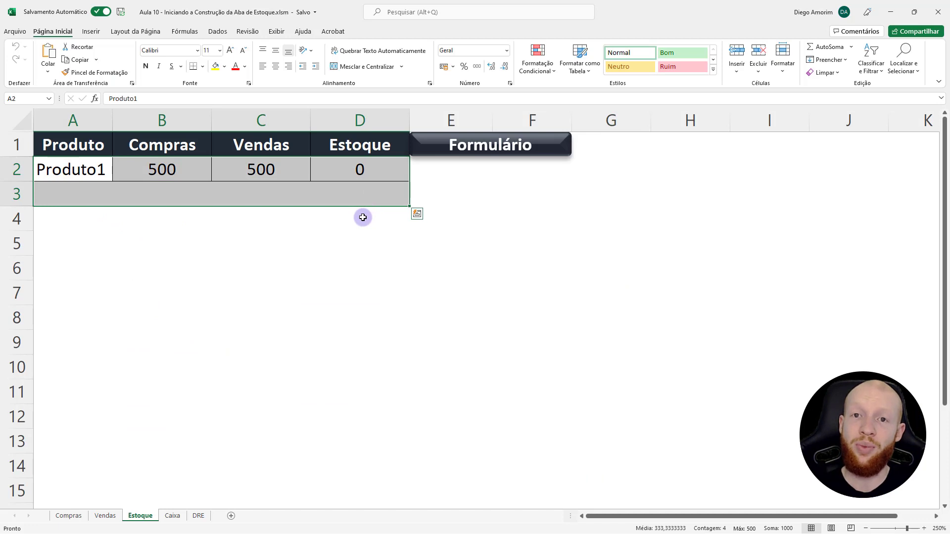
click(70, 517)
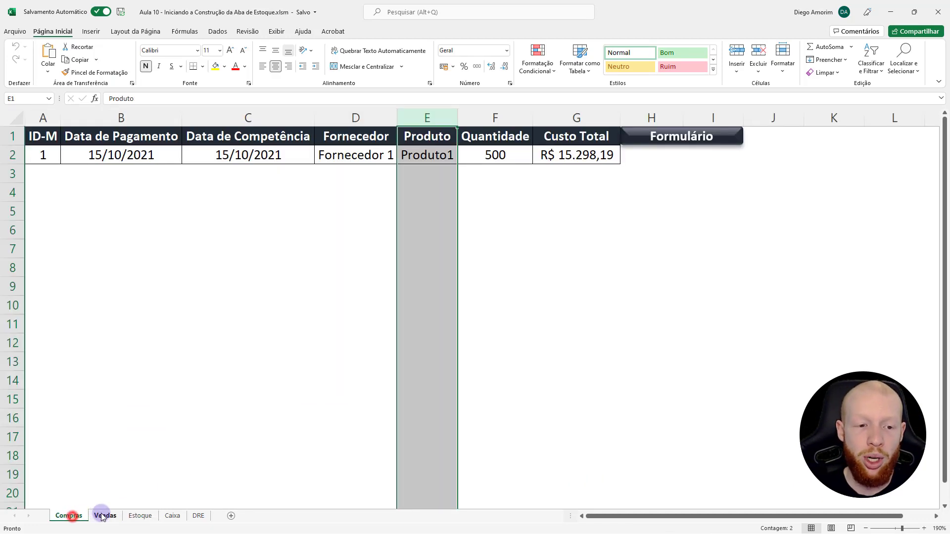
click(103, 516)
click(172, 516)
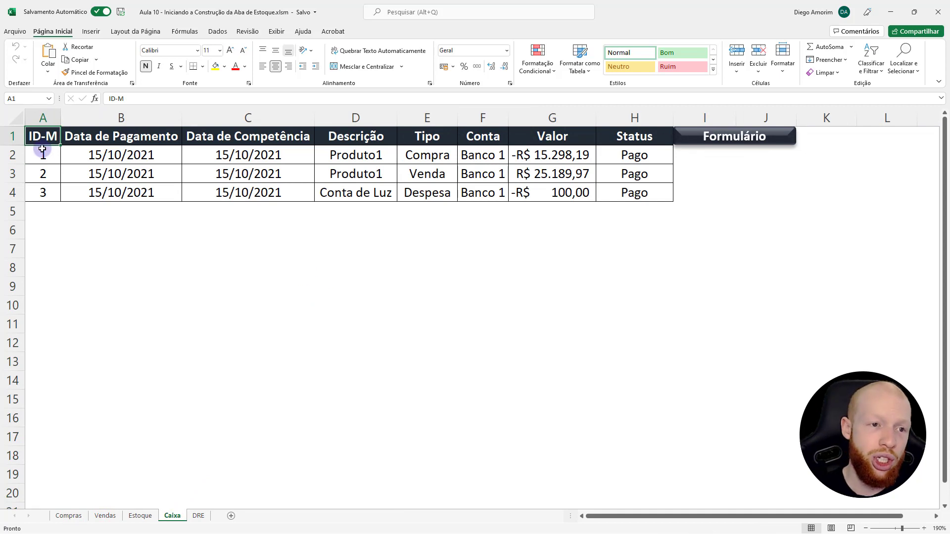
click(12, 192)
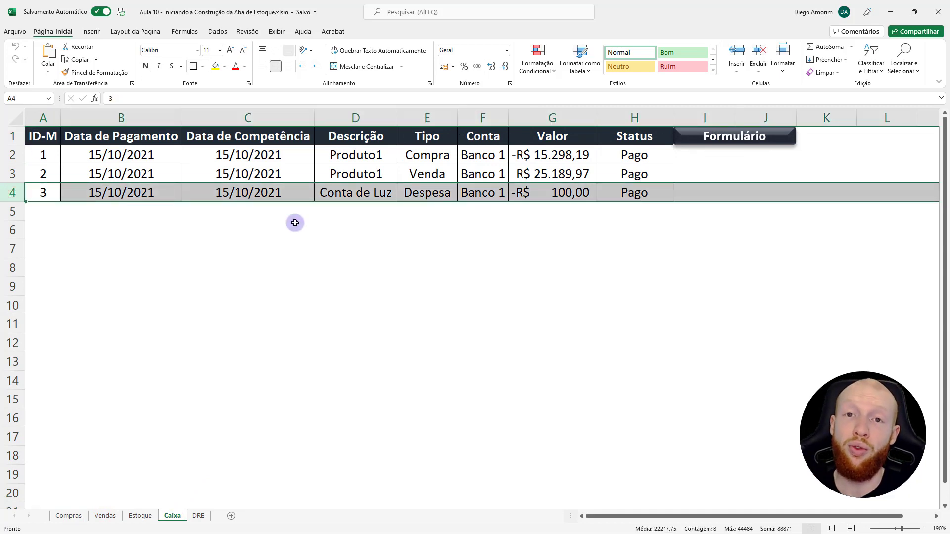
Inspect the Estoque sheet's Produto and Compras columns and the B2, C2 and D2 values.
click(135, 517)
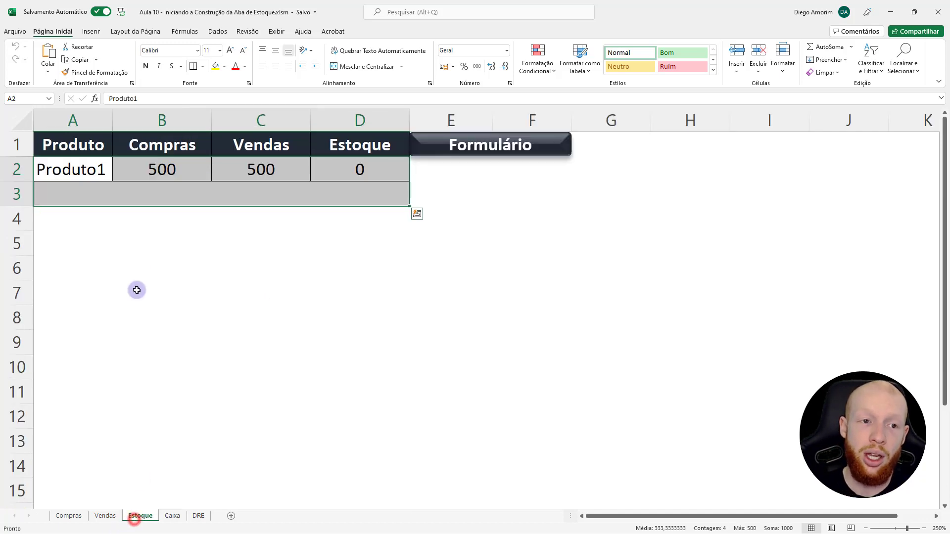
click(85, 115)
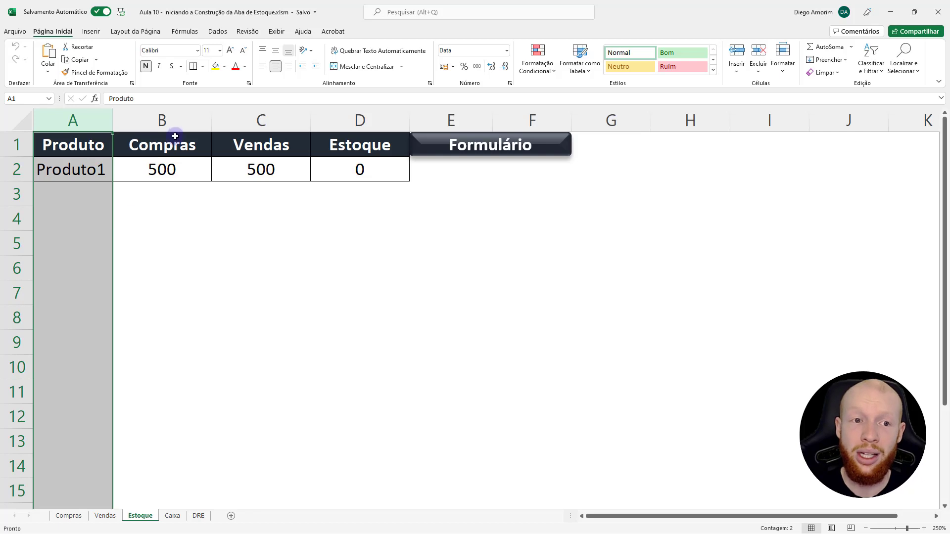
click(179, 119)
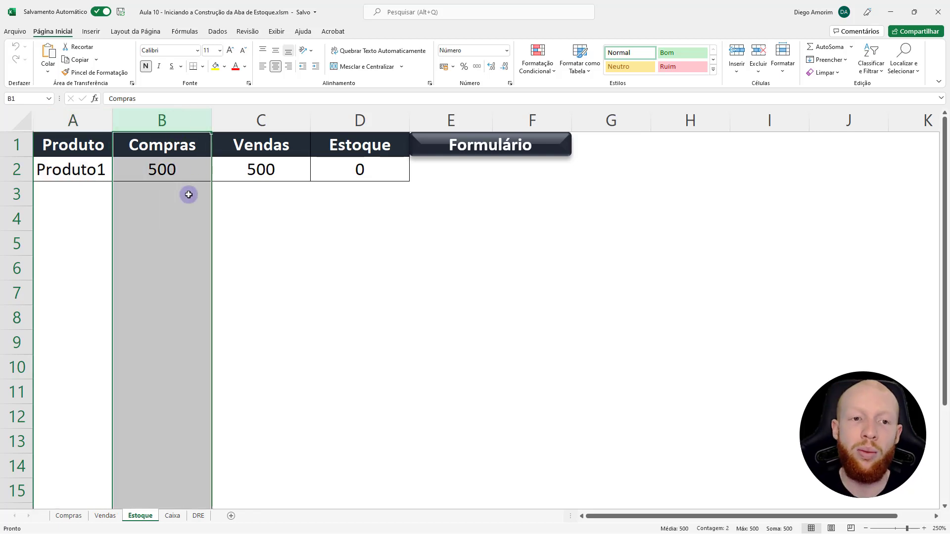
click(182, 170)
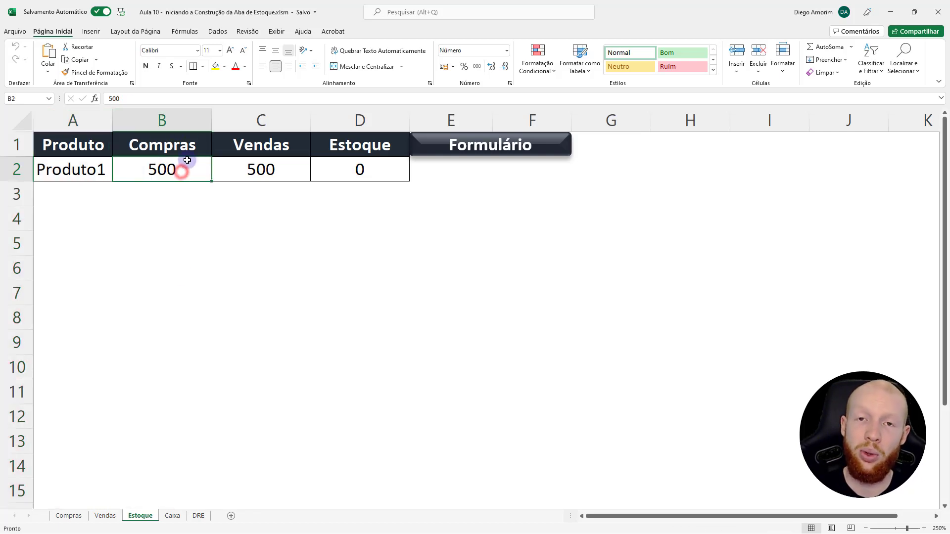
click(259, 166)
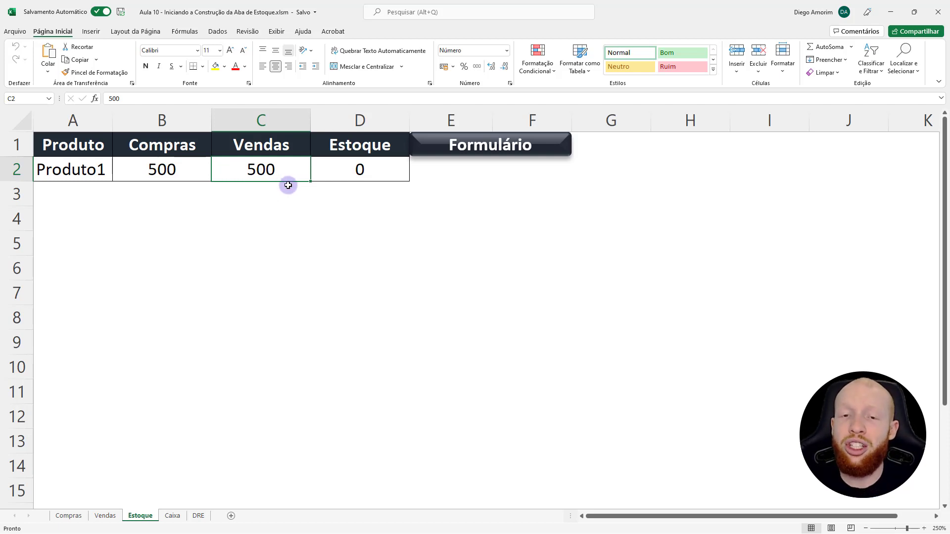
drag(89, 143, 347, 199)
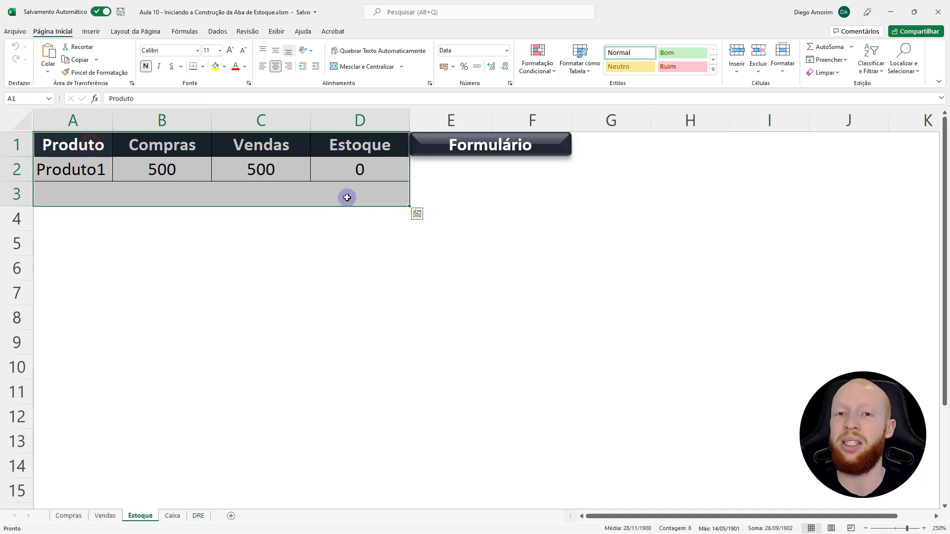
click(360, 170)
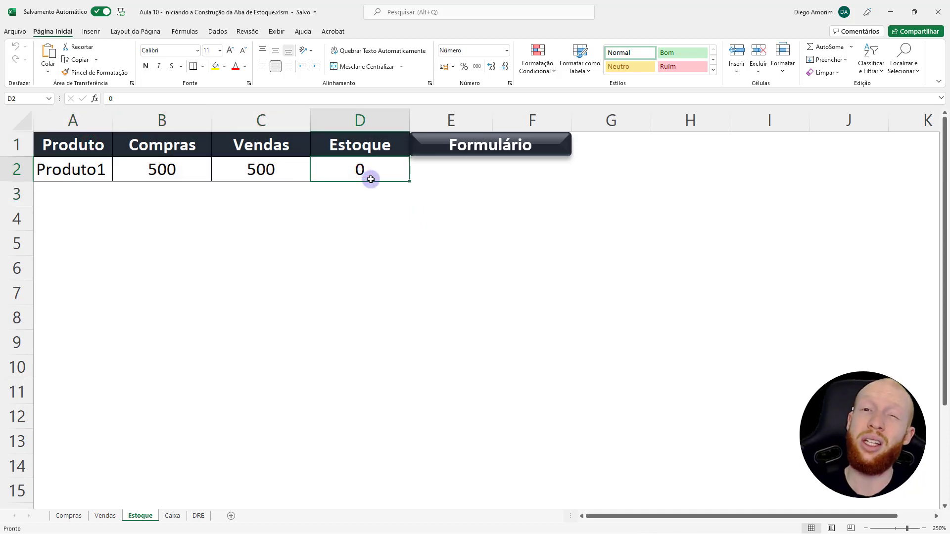
Back in the VBA editor, locate the Estoque sheet assignment line.
key(alt+F11)
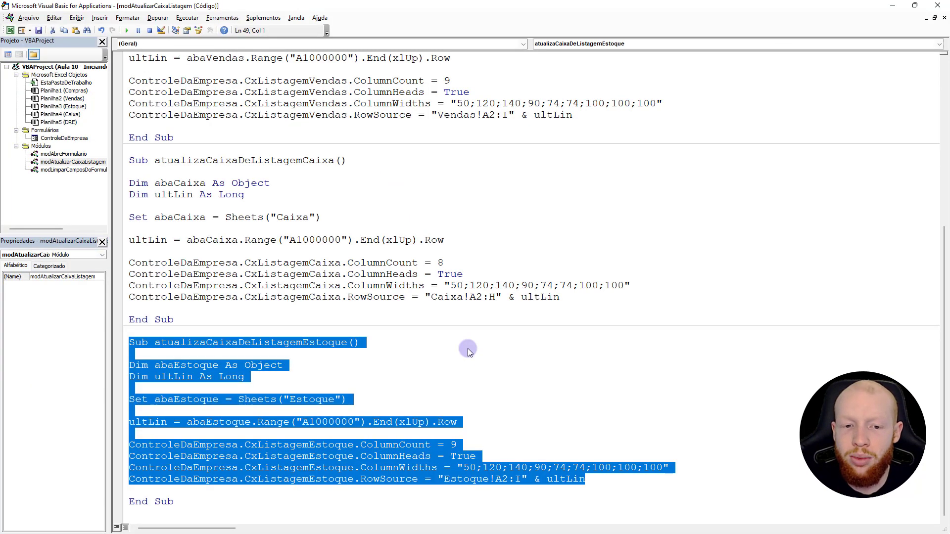
click(547, 413)
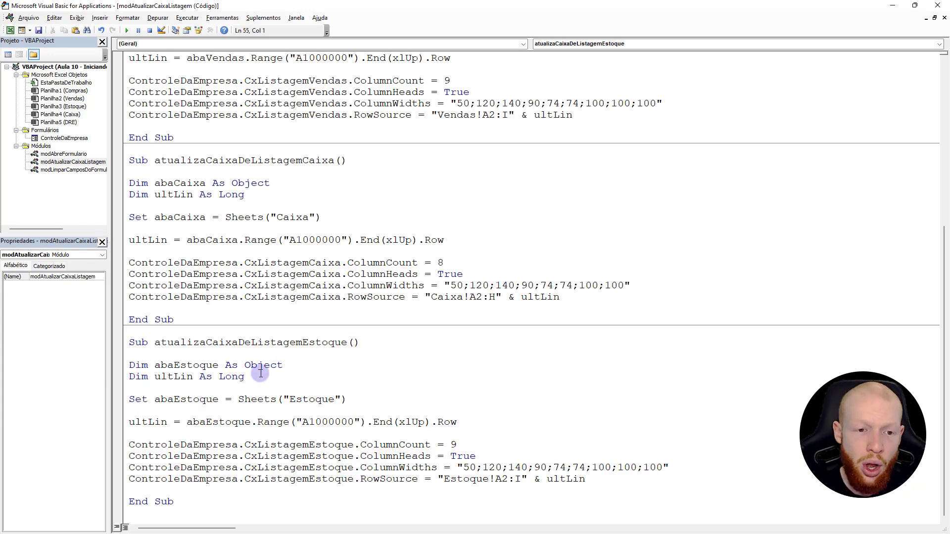
click(188, 399)
click(347, 399)
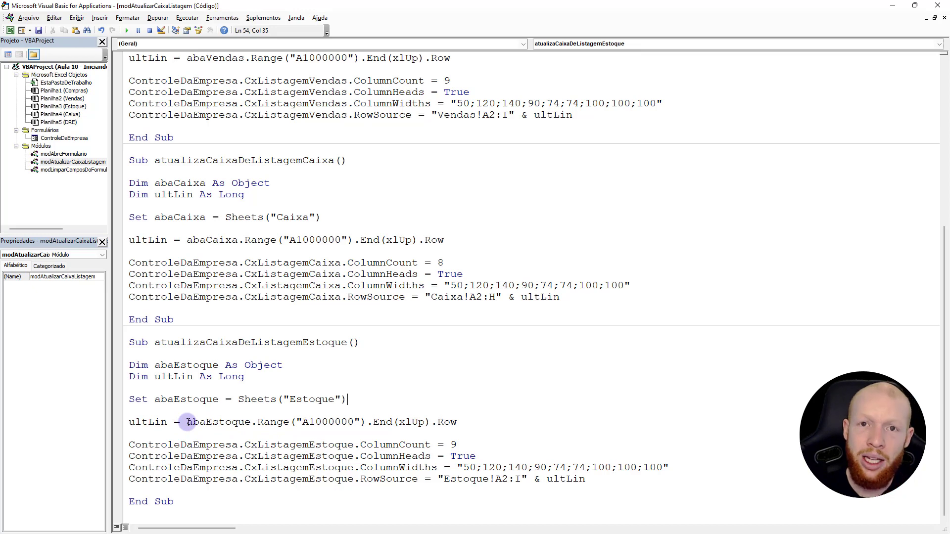
Set a larger code font size in Opções' Formato do editor tab.
click(223, 18)
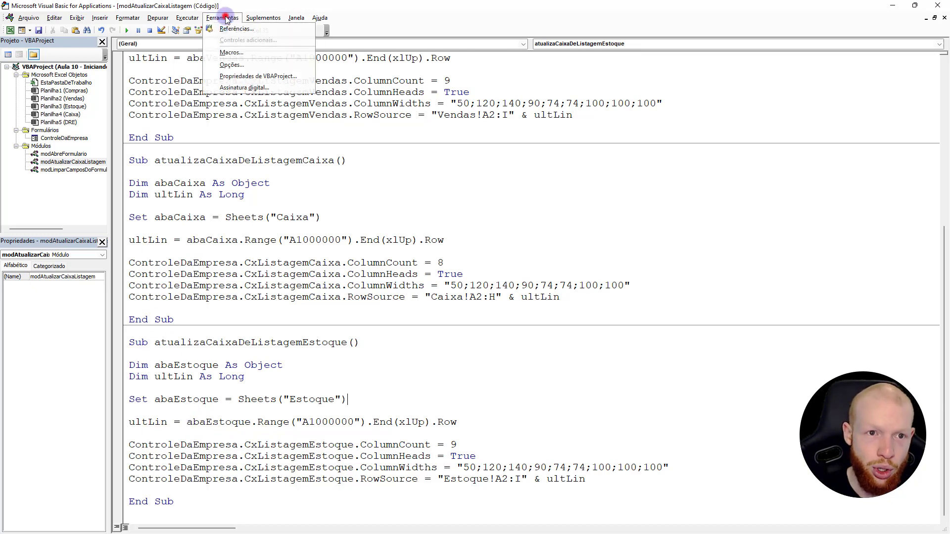
click(232, 65)
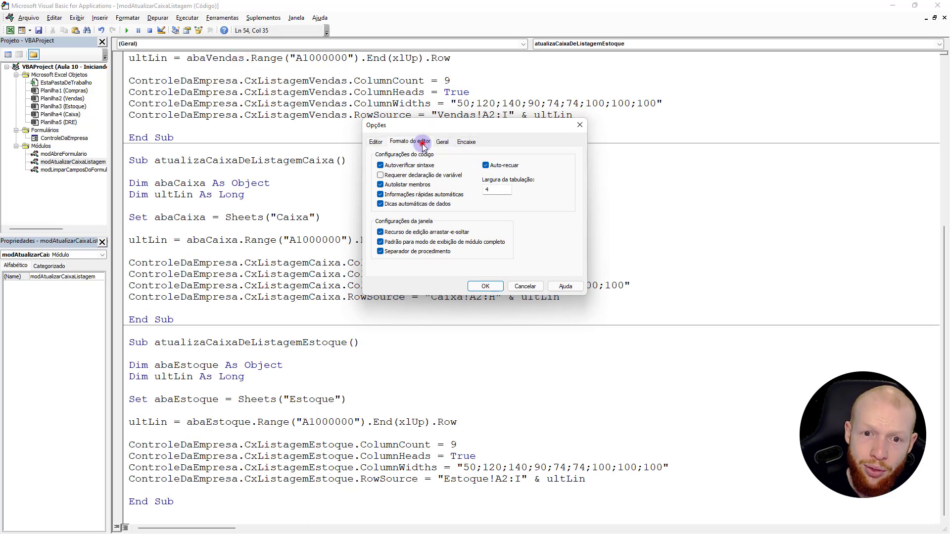
click(411, 142)
click(527, 189)
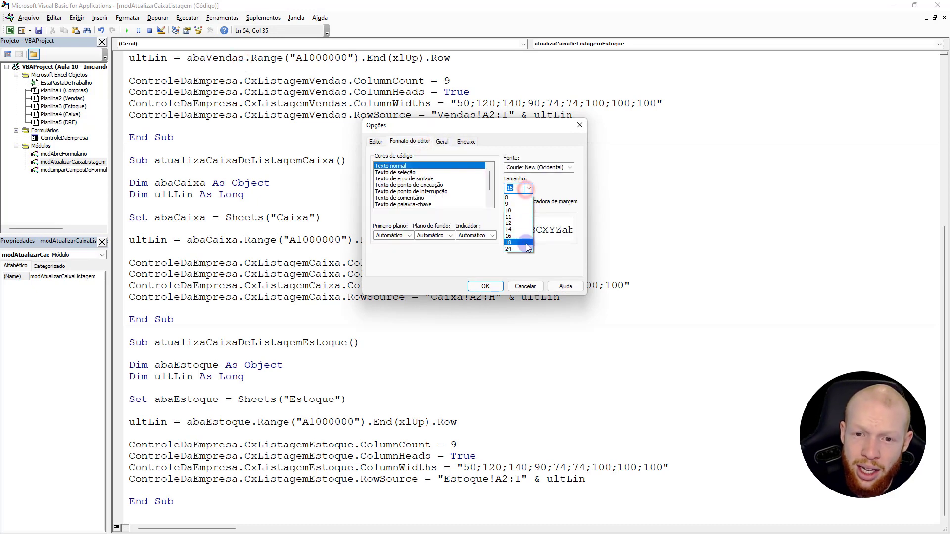
click(518, 249)
click(529, 189)
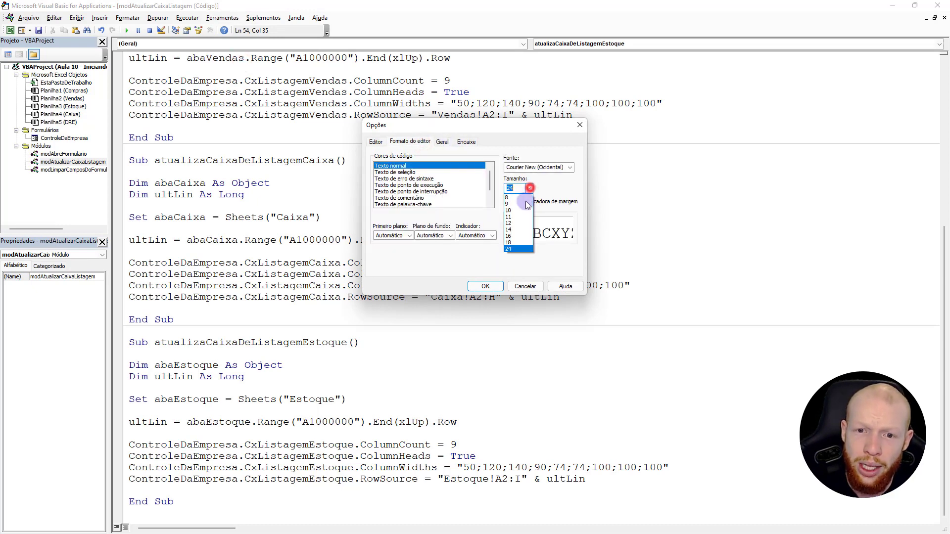
click(512, 246)
click(489, 285)
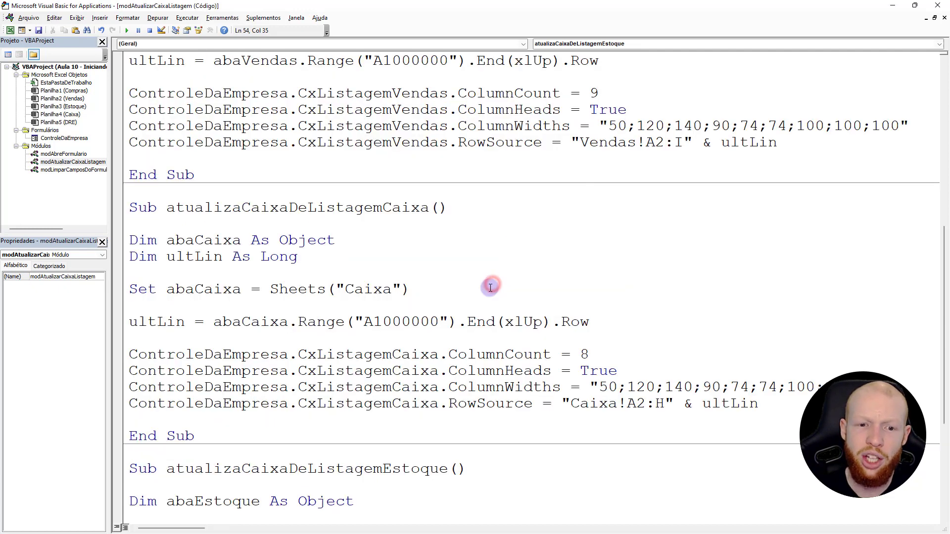
Compare the routine's column count of 9 with the Estoque sheet's four columns A–D.
scroll(513, 311, down, 4)
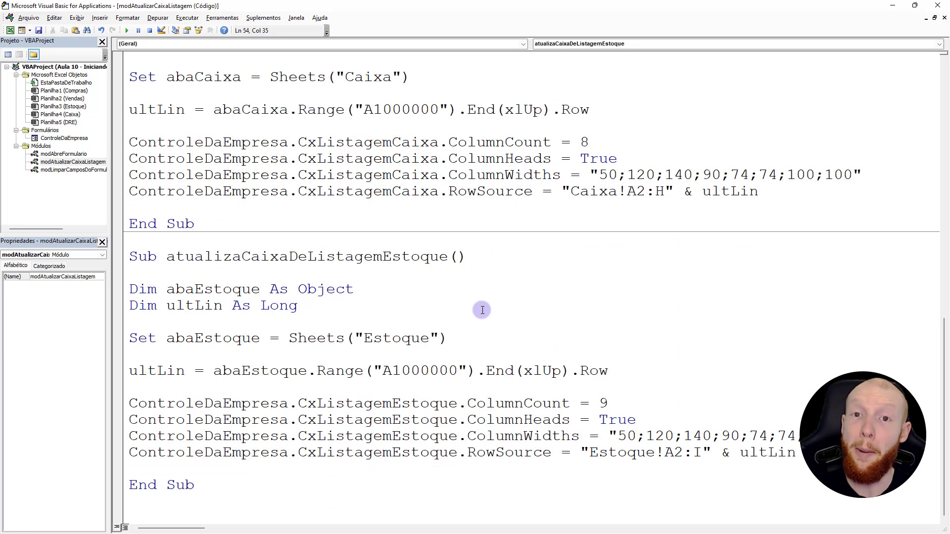
click(164, 370)
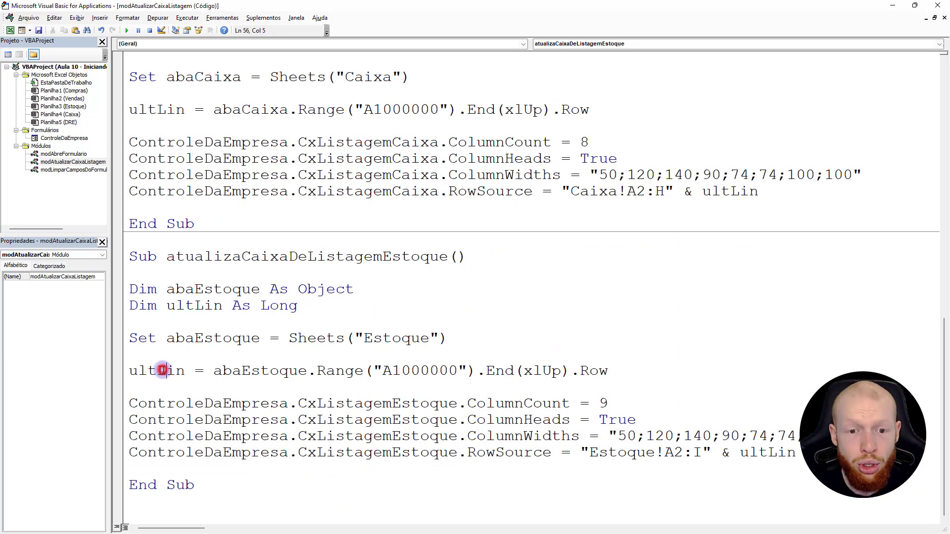
drag(215, 371, 567, 371)
double_click(601, 370)
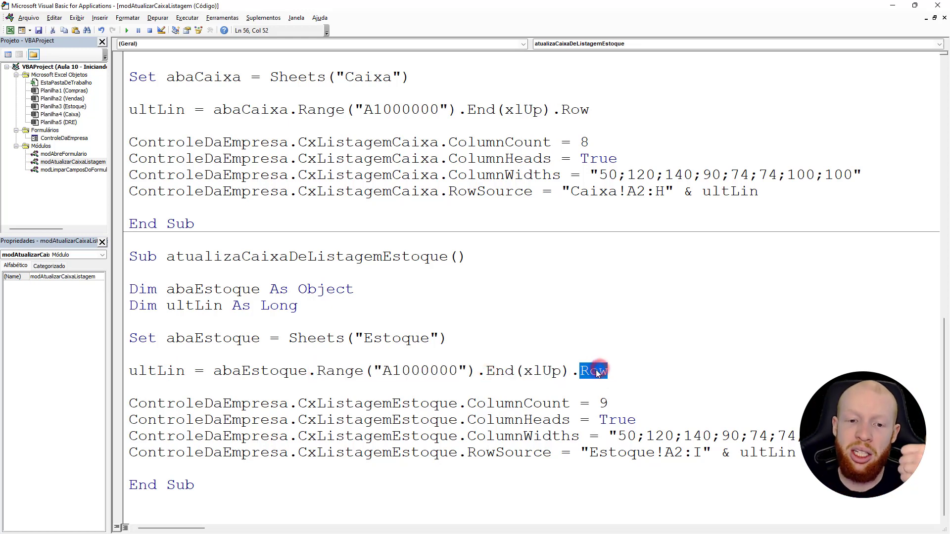
double_click(602, 404)
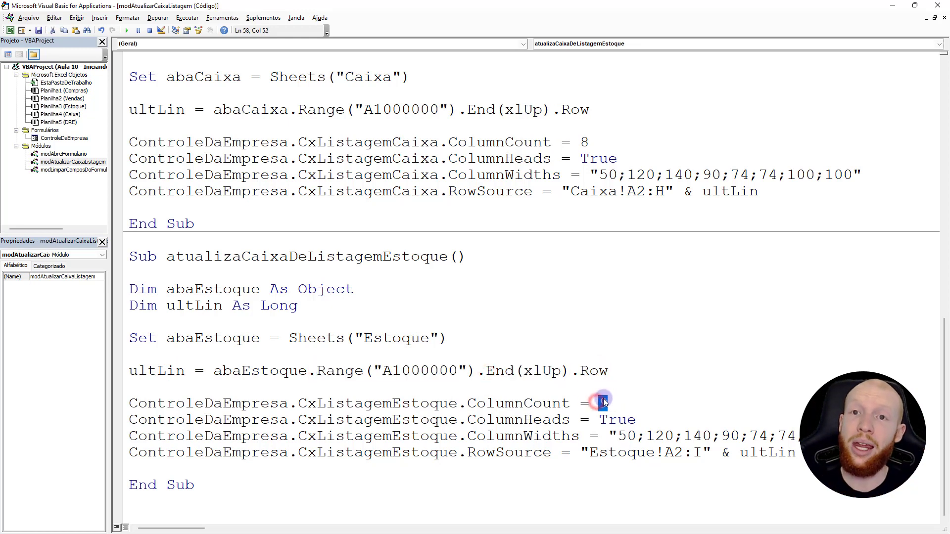
key(alt+F11)
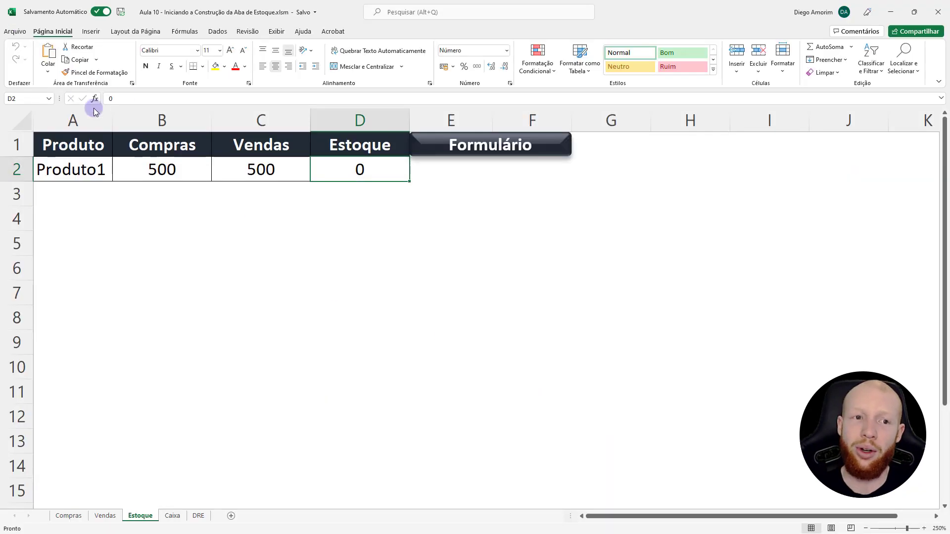
drag(89, 119, 320, 117)
click(361, 120)
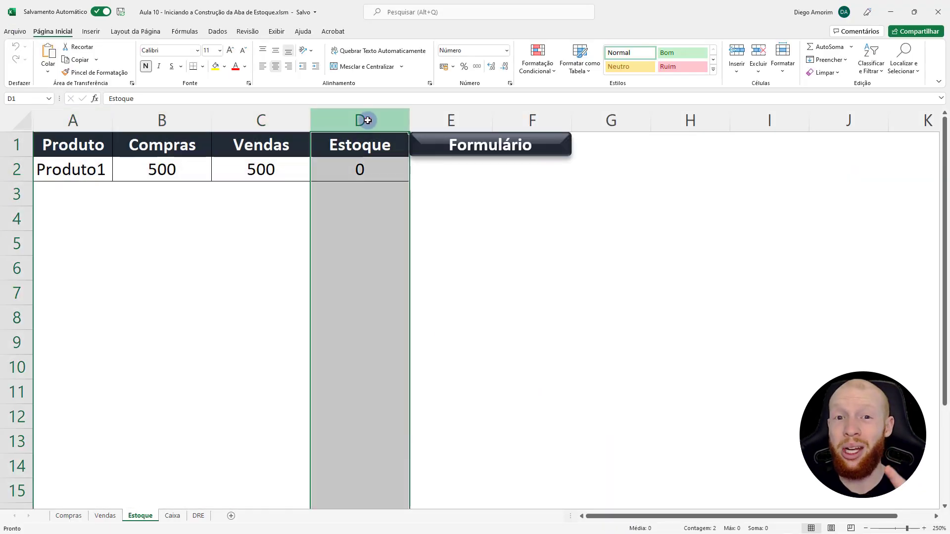
key(alt+F11)
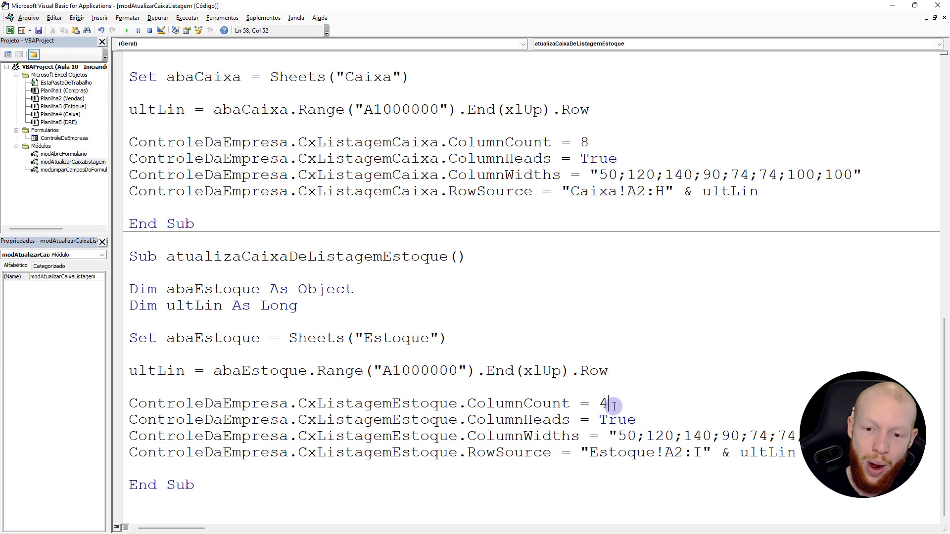
Set the column widths to "100;100;100;100", deleting the extra widths.
drag(618, 436, 844, 436)
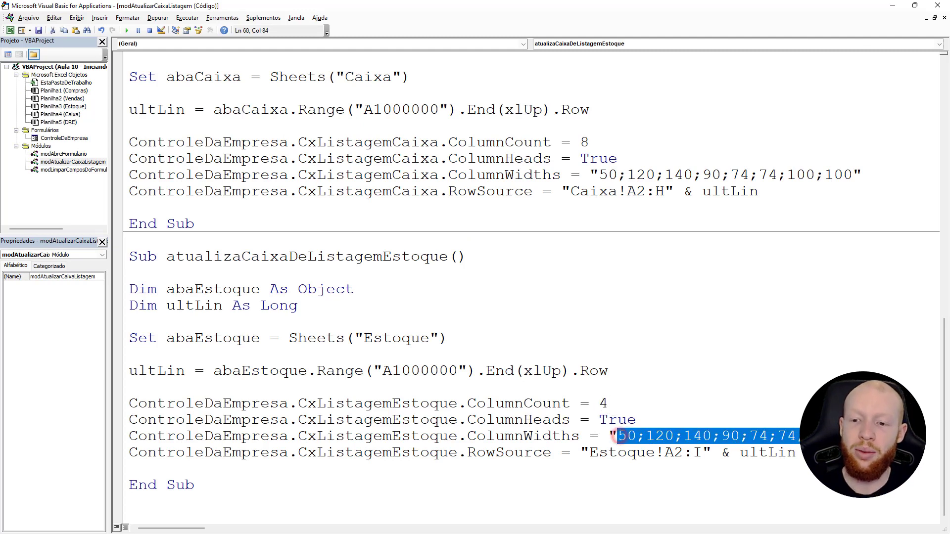
click(619, 436)
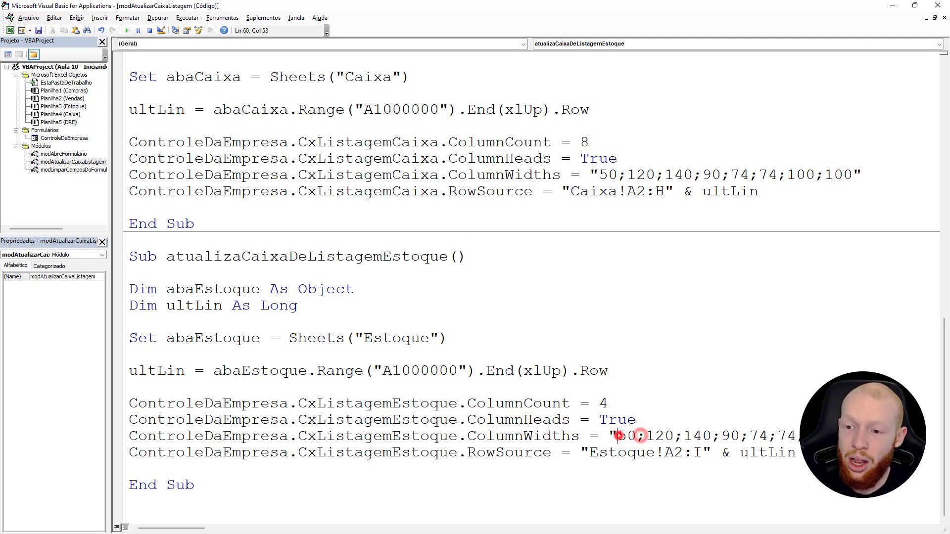
key(shift+End)
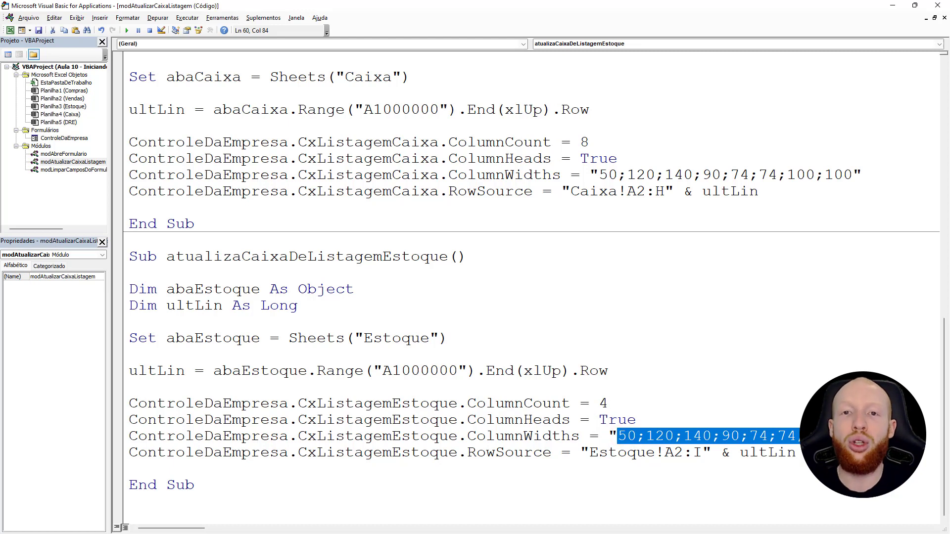
click(662, 435)
double_click(629, 436)
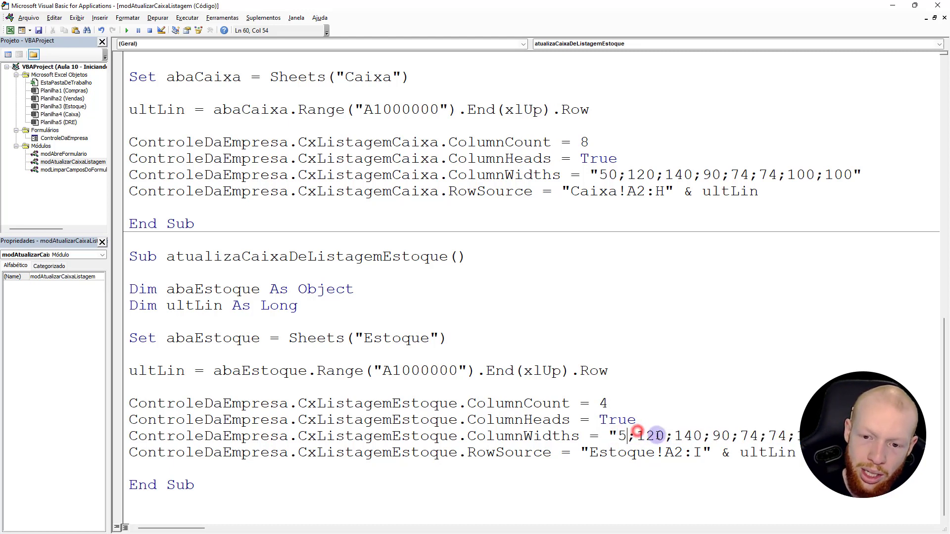
text(100)
click(662, 436)
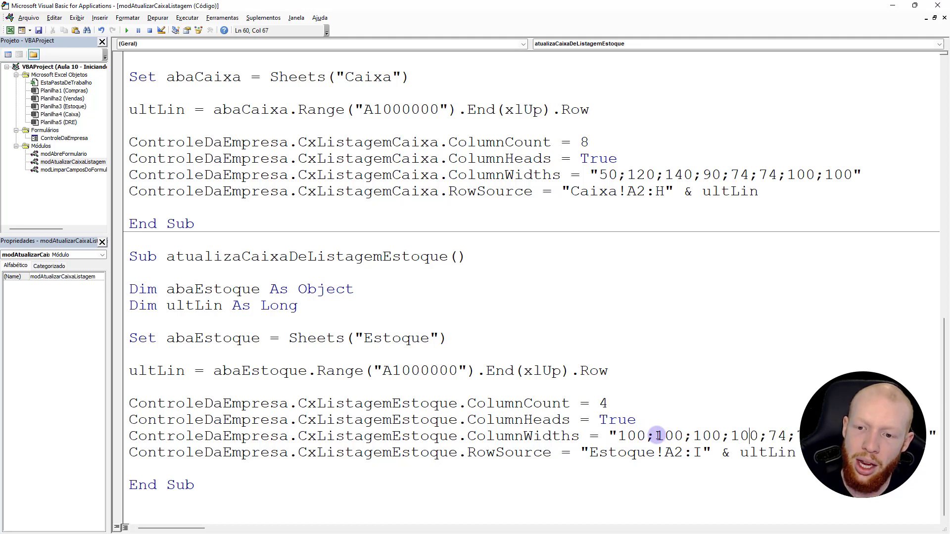
key(shift+End)
key(shift+Left)
key(Delete)
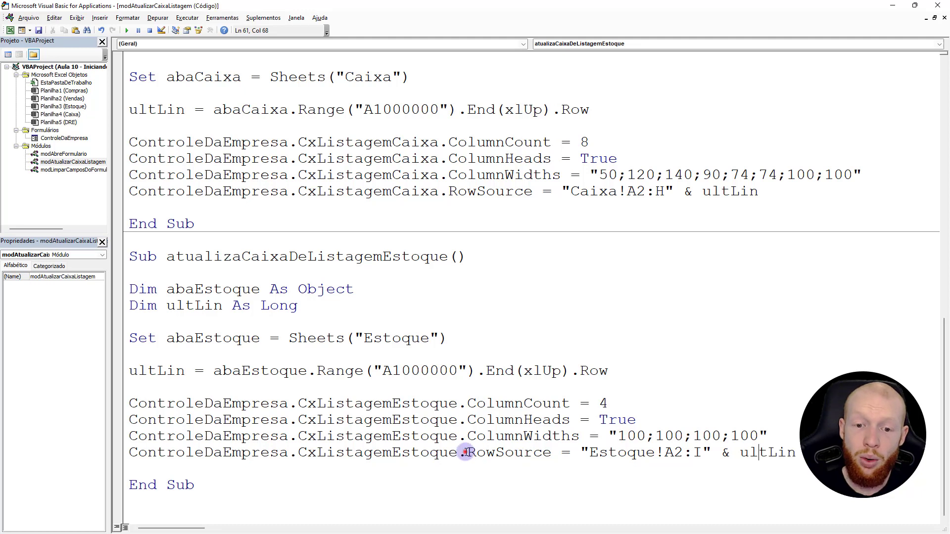
Change the RowSource from "Estoque!A2:I" to "Estoque!A2:D".
drag(465, 453, 797, 452)
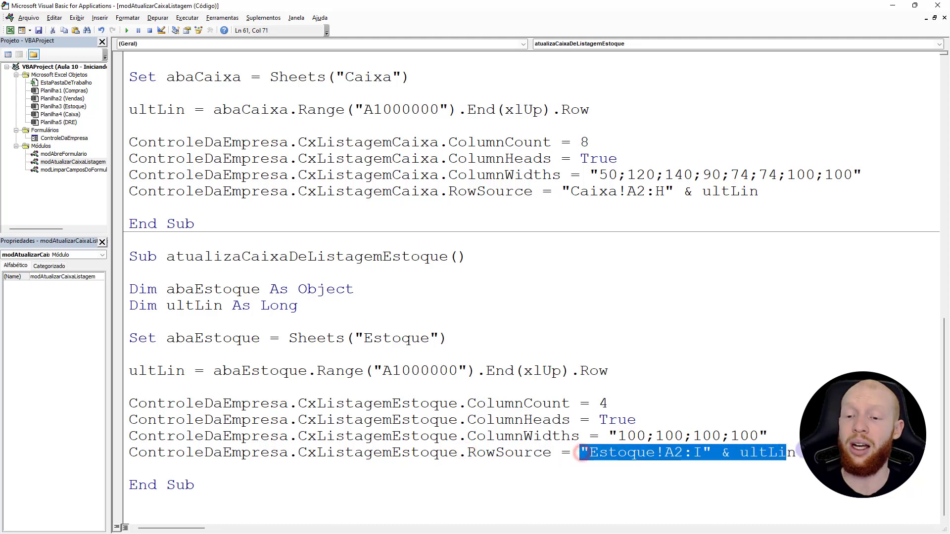
click(798, 452)
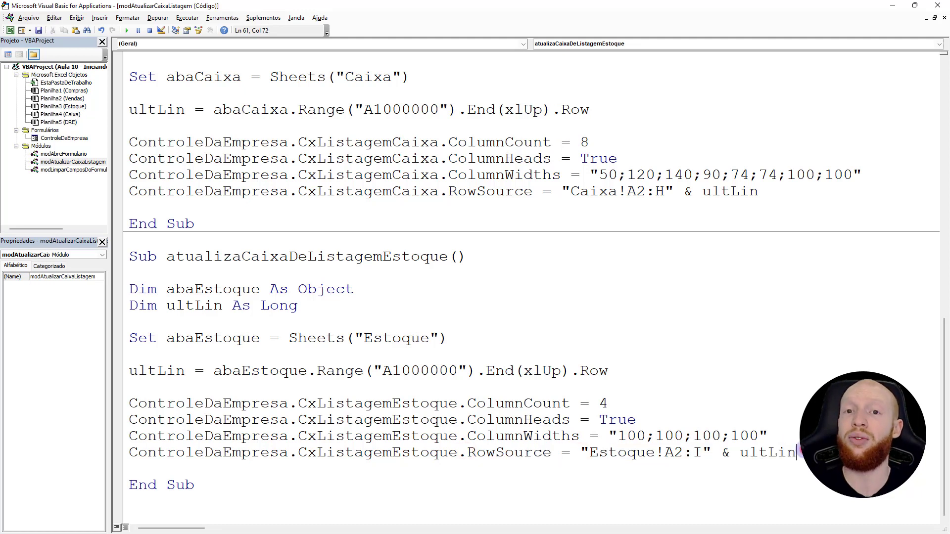
click(675, 453)
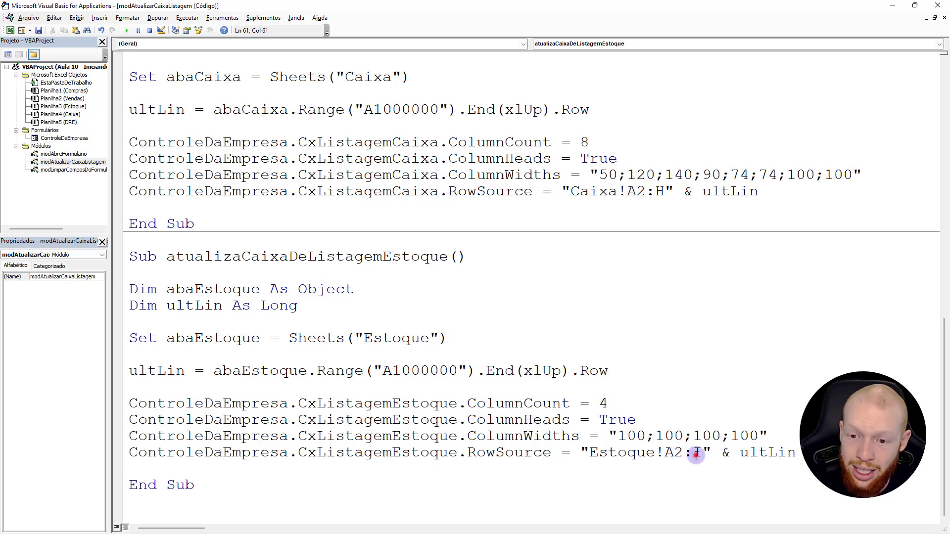
drag(693, 453, 703, 454)
text(D)
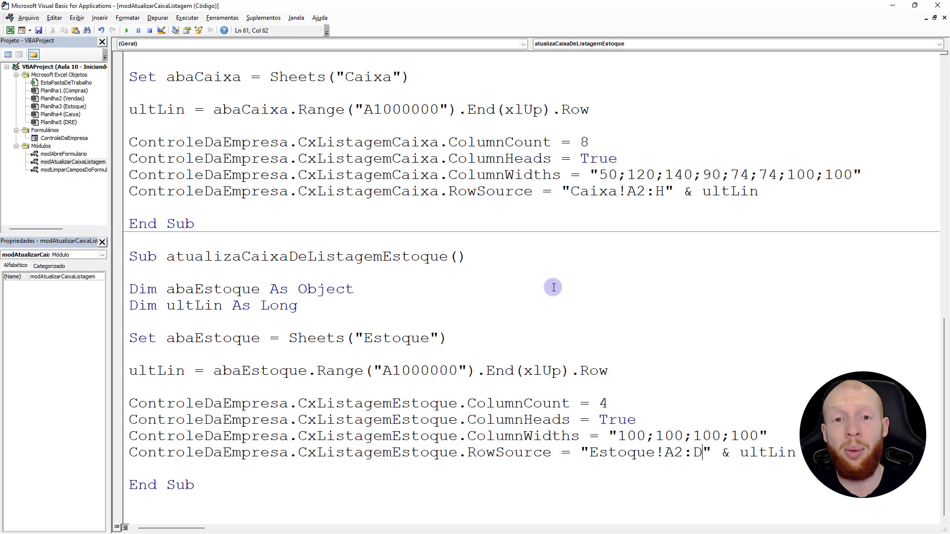
Save the VBA project and return to the Excel workbook.
scroll(554, 307, up, 6)
scroll(555, 329, up, 4)
scroll(509, 206, down, 3)
scroll(504, 223, down, 3)
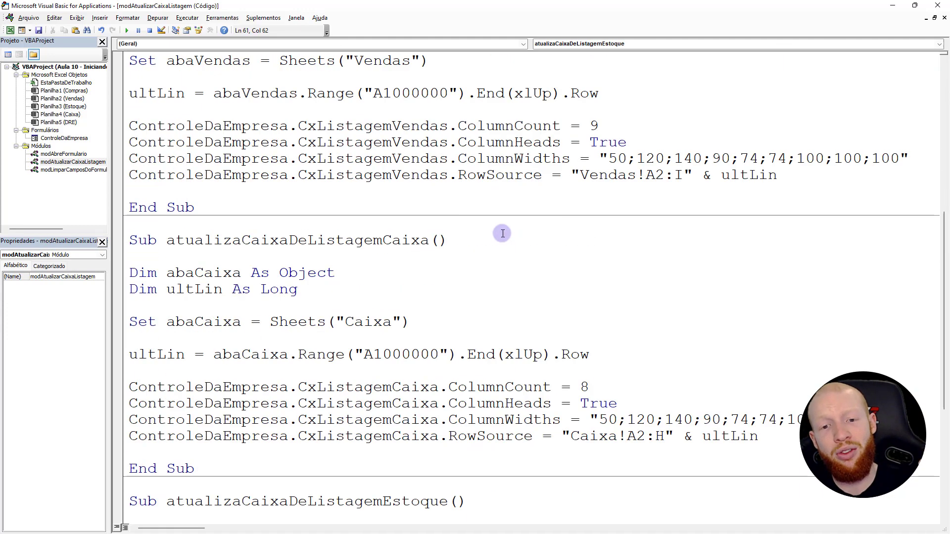
scroll(502, 234, down, 3)
scroll(544, 346, down, 2)
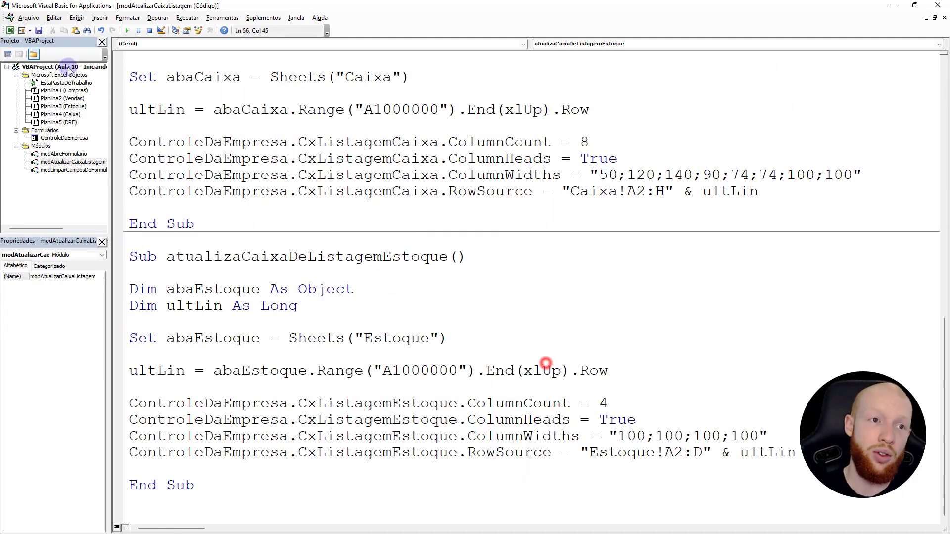
click(38, 31)
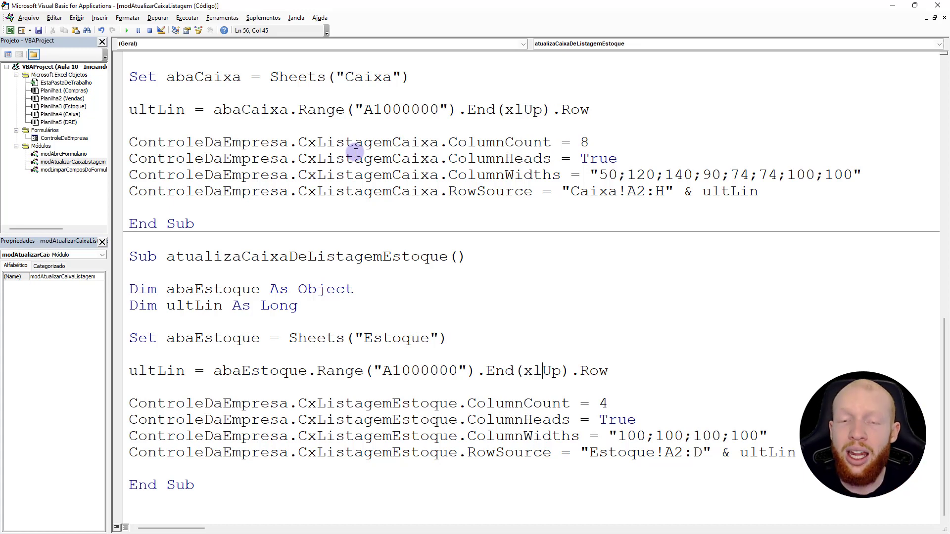
key(alt+F11)
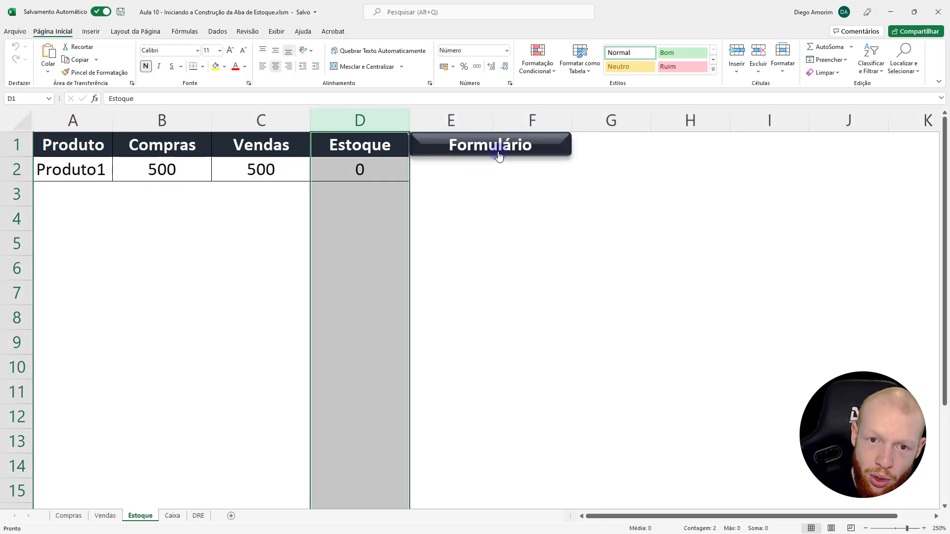
Open the company form's Estoque page, confirm it is still empty, and close the form.
click(498, 154)
click(384, 151)
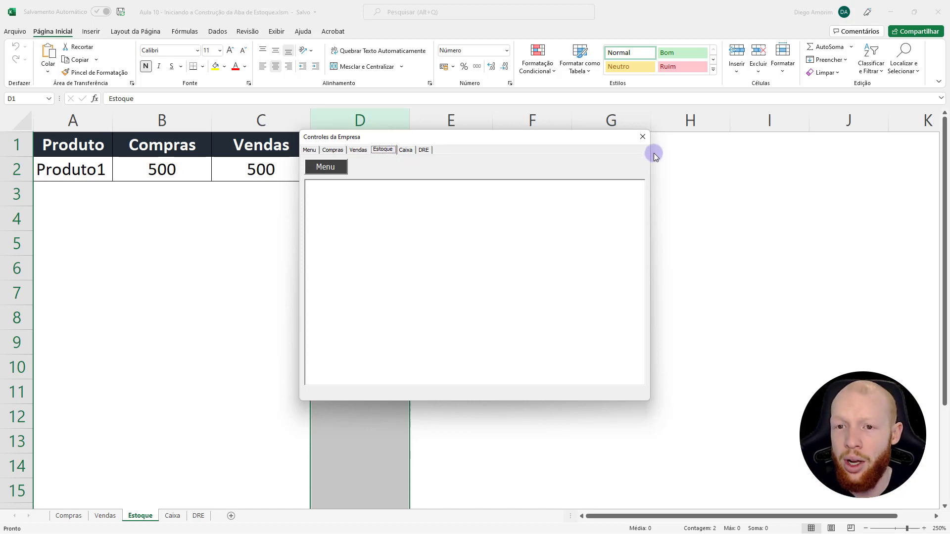
click(642, 136)
click(505, 216)
Back in the VBA editor, review the Estoque listing routine and bring up the ControleDaEmpresa form's options.
key(alt+F11)
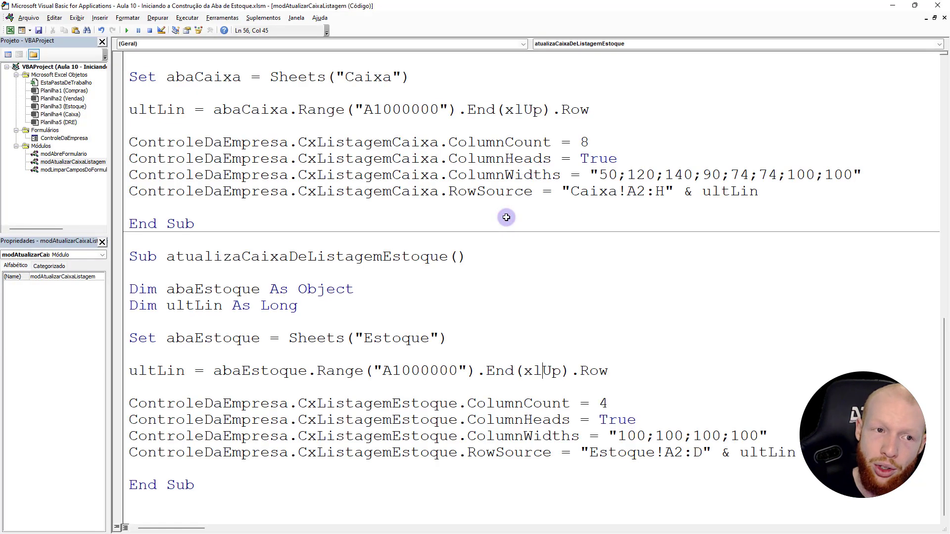
drag(128, 256, 283, 491)
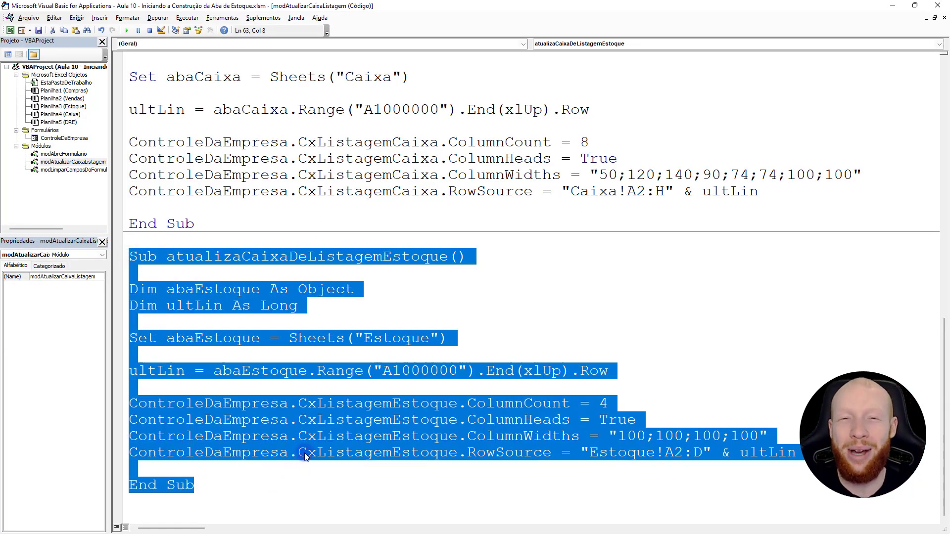
click(261, 306)
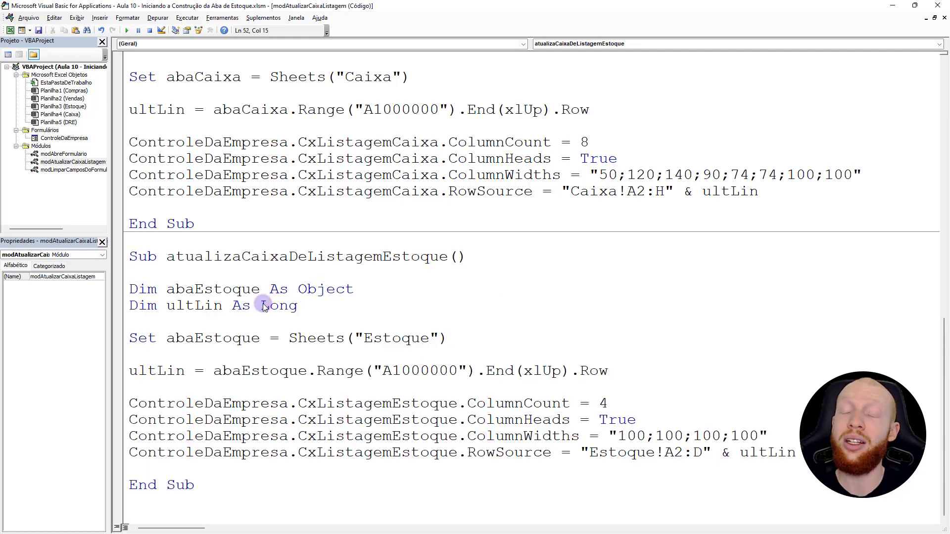
right_click(70, 138)
View the ControleDaEmpresa form's code and locate its UserForm_Initialize routine.
click(94, 144)
scroll(371, 247, down, 2)
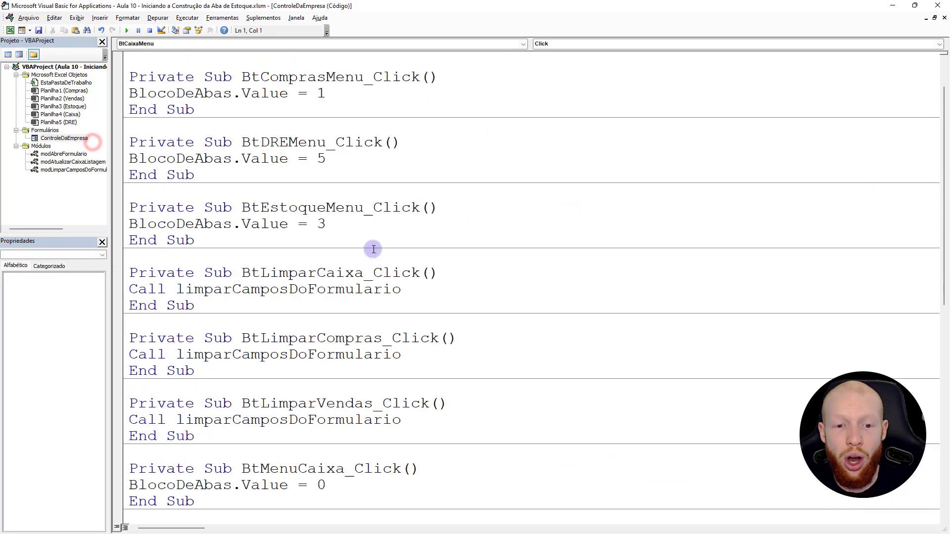
scroll(371, 248, down, 10)
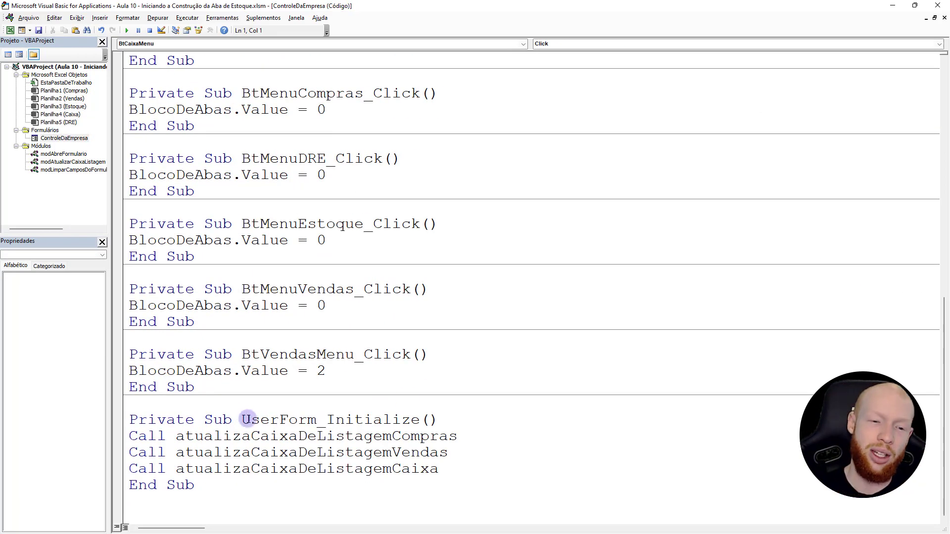
drag(331, 421, 423, 422)
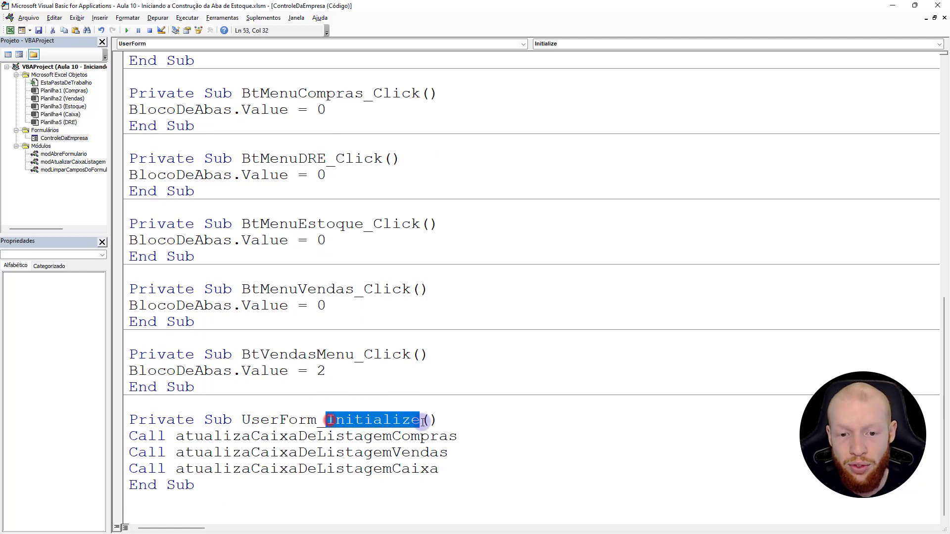
drag(320, 422, 242, 420)
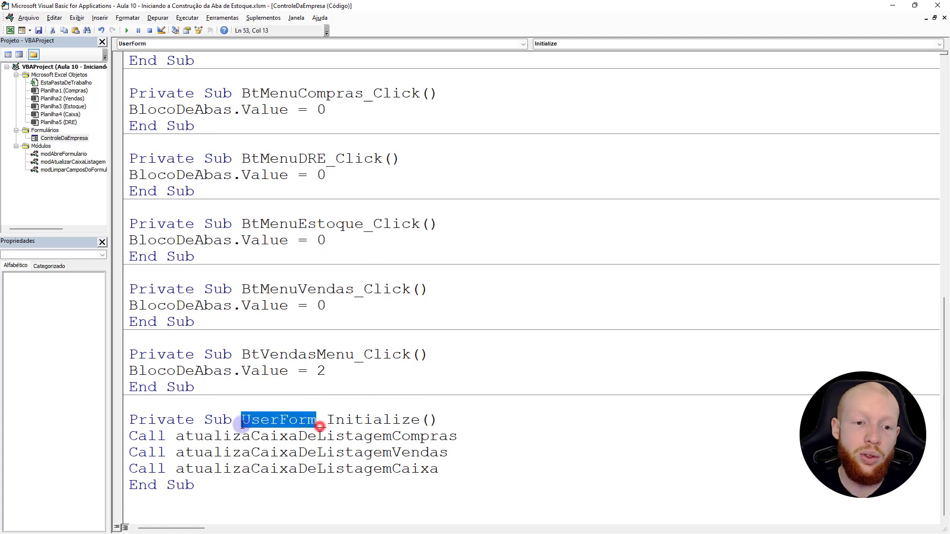
click(446, 435)
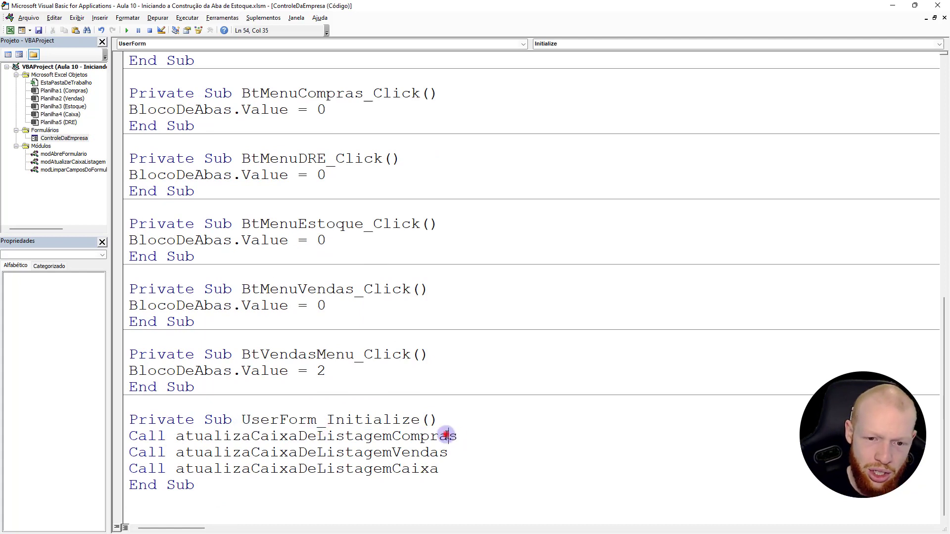
Duplicate the Call atualizaCaixaDeListagemCaixa line below itself, changing Caixa to Estoque.
drag(482, 471, 125, 469)
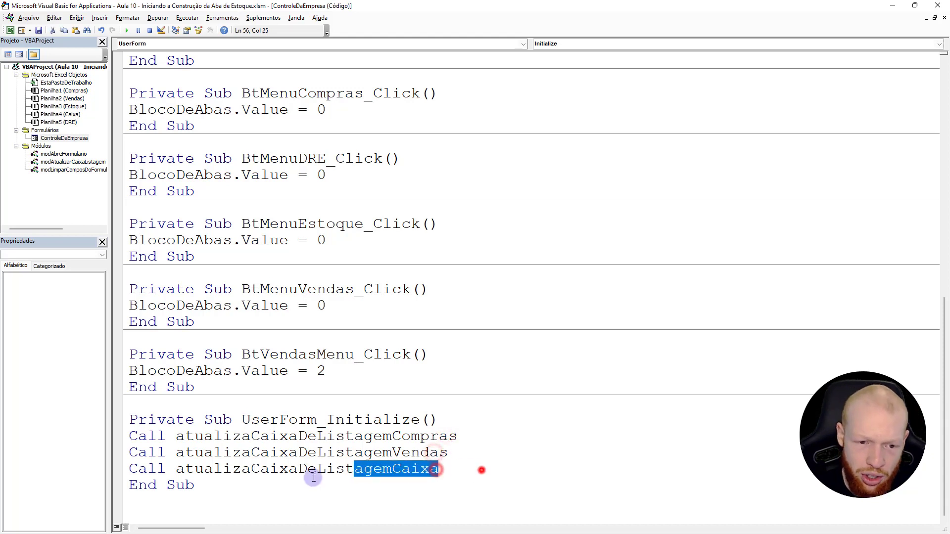
key(ctrl+c)
click(482, 470)
key(Return)
key(ctrl+v)
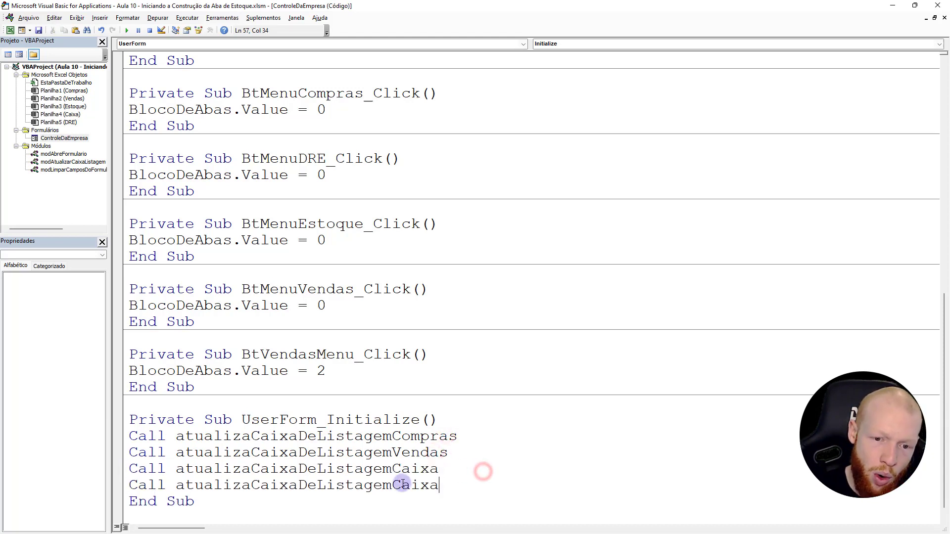
shift+click(396, 486)
text(Estoque)
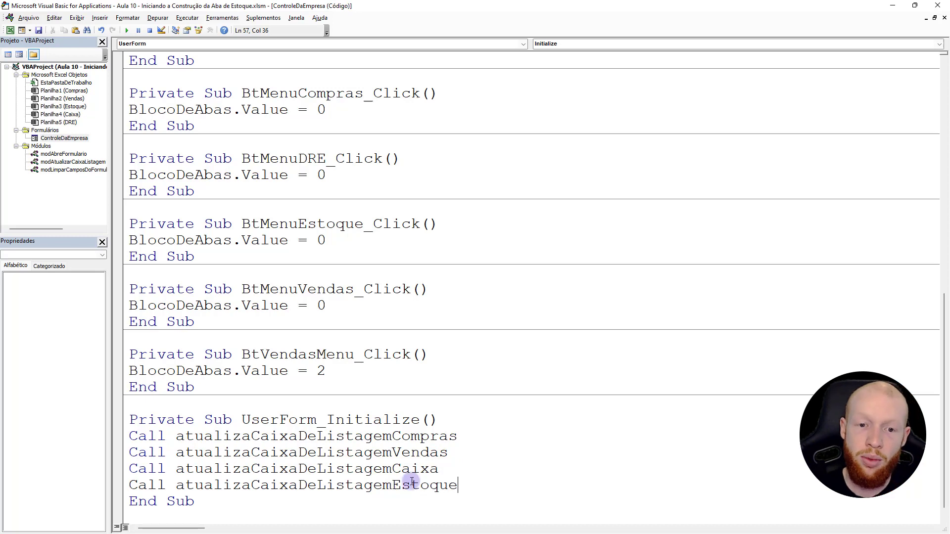
click(454, 427)
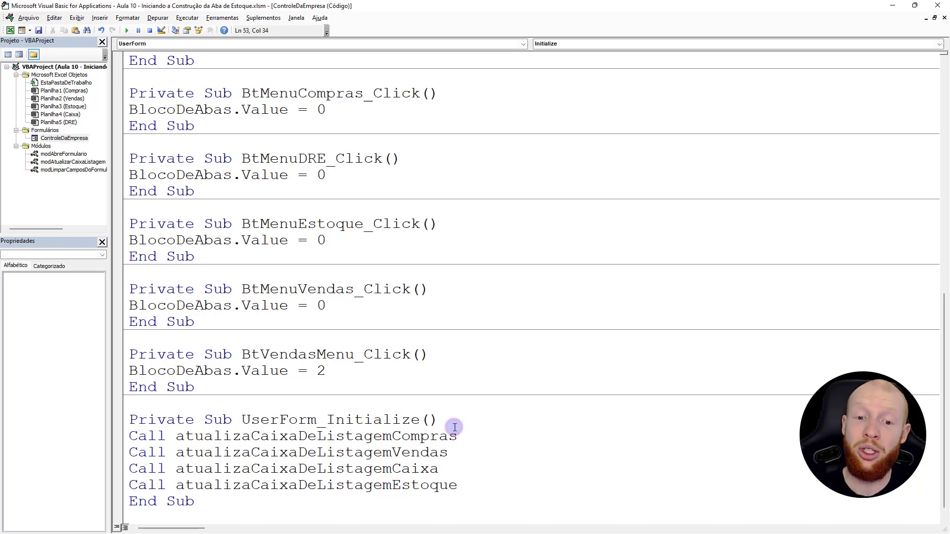
click(892, 5)
Run the form and confirm Estoque lists Produto1 with 500 Compras, 500 Vendas, 0 Estoque; also check Vendas and Caixa.
click(547, 144)
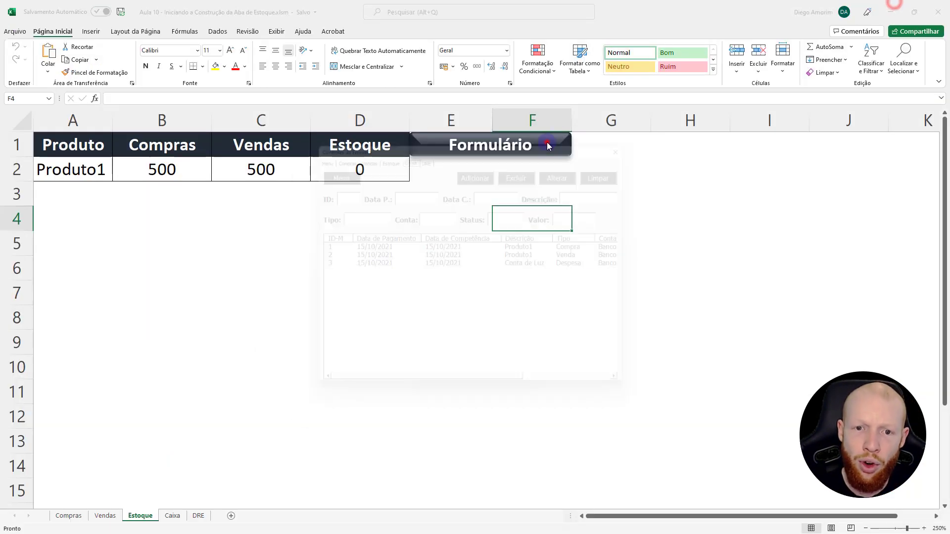
click(383, 150)
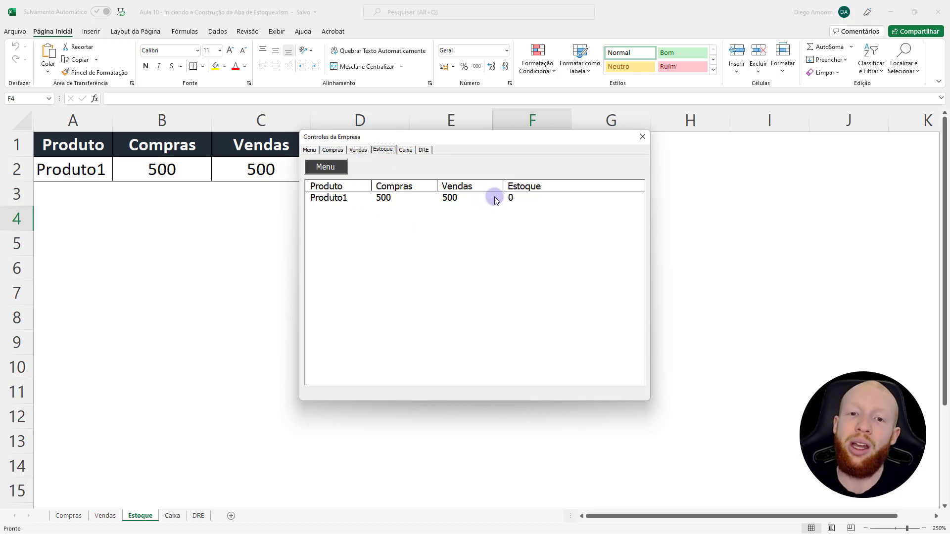
click(365, 151)
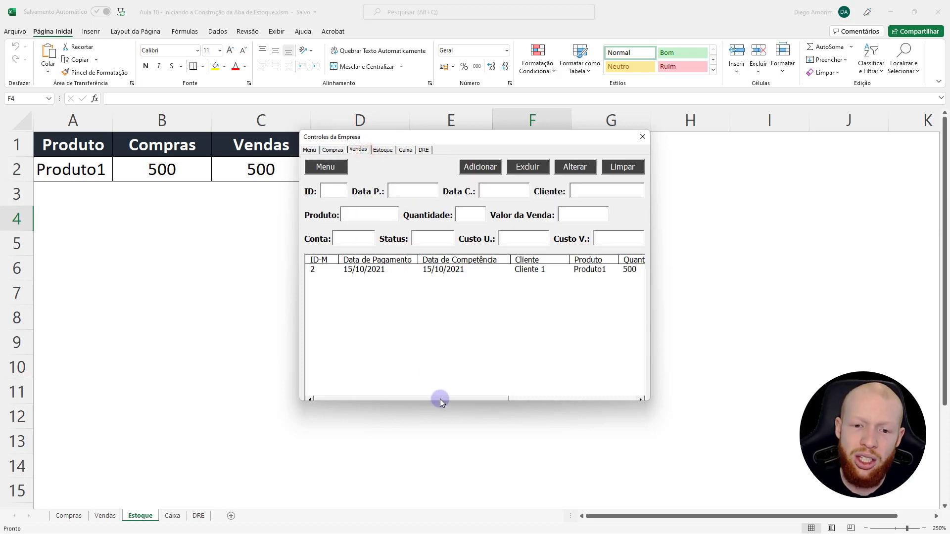
drag(440, 399, 586, 404)
drag(635, 397, 367, 382)
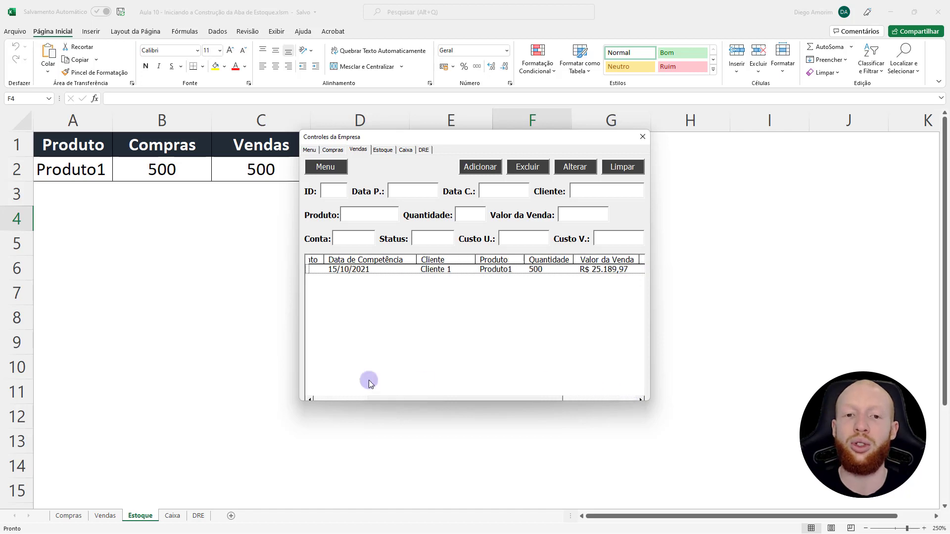
click(406, 149)
mouse_move(507, 390)
mouse_down()
mouse_move(604, 394)
mouse_move(398, 373)
mouse_up()
click(383, 149)
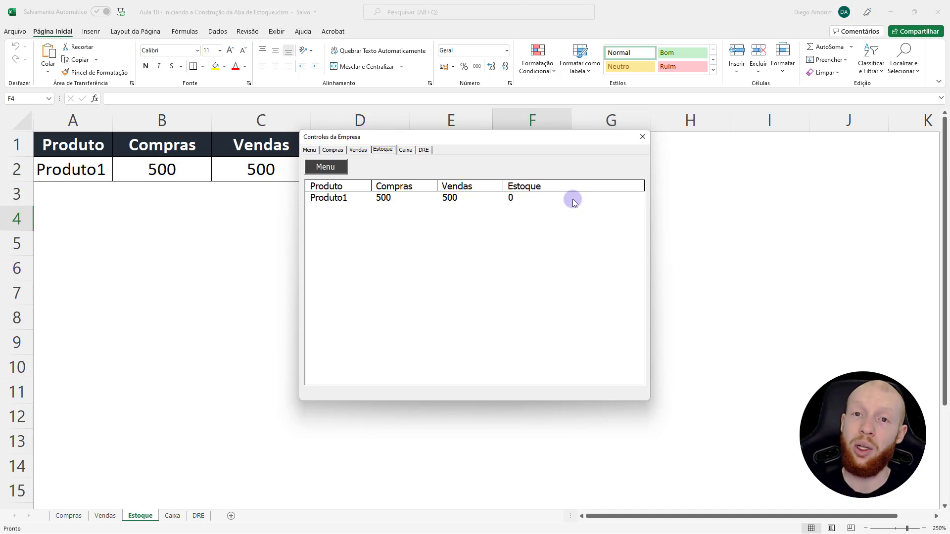
click(643, 136)
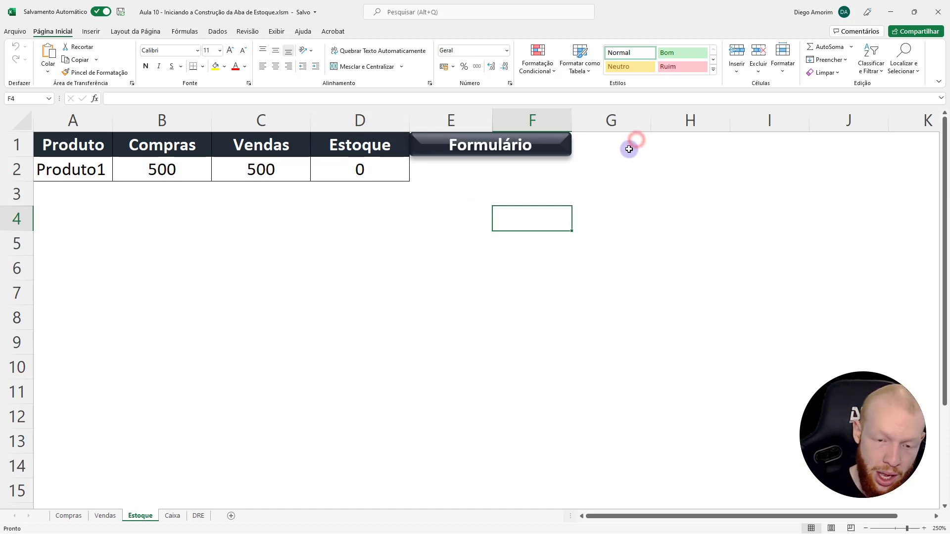
key(alt+F11)
In modAtualizarCaixaListagem, set the Estoque list ColumnWidths to "125;125;125;125", then open the ControleDaEmpresa designer.
click(79, 162)
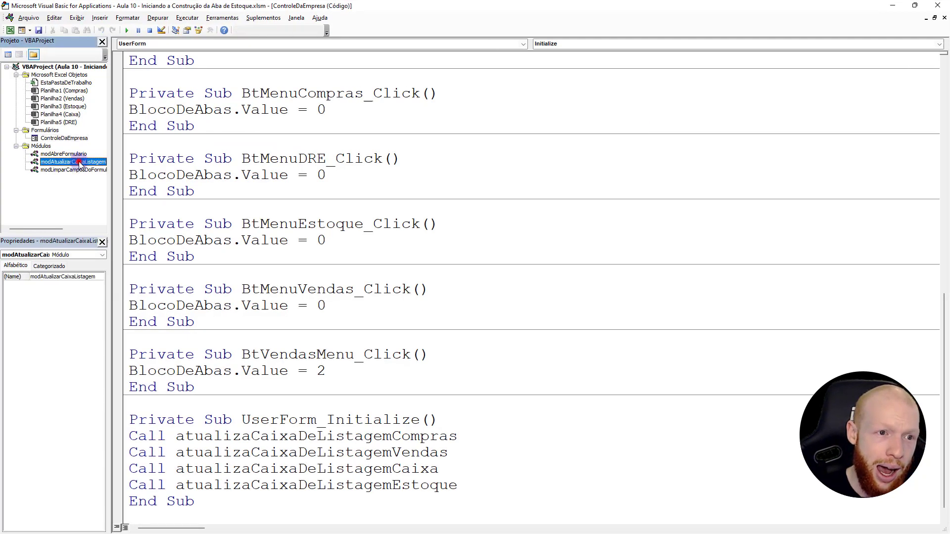
double_click(79, 162)
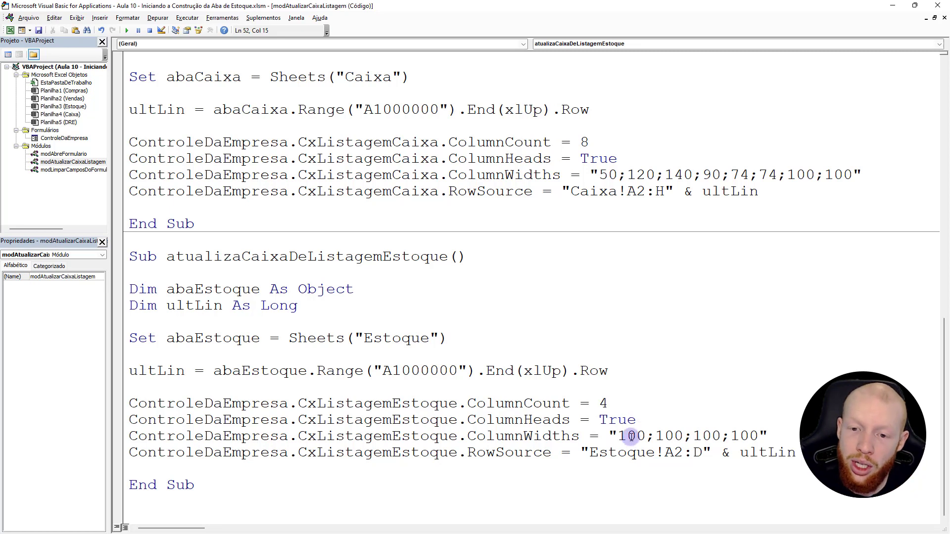
drag(626, 436, 759, 436)
text(25;125;125;125)
click(683, 393)
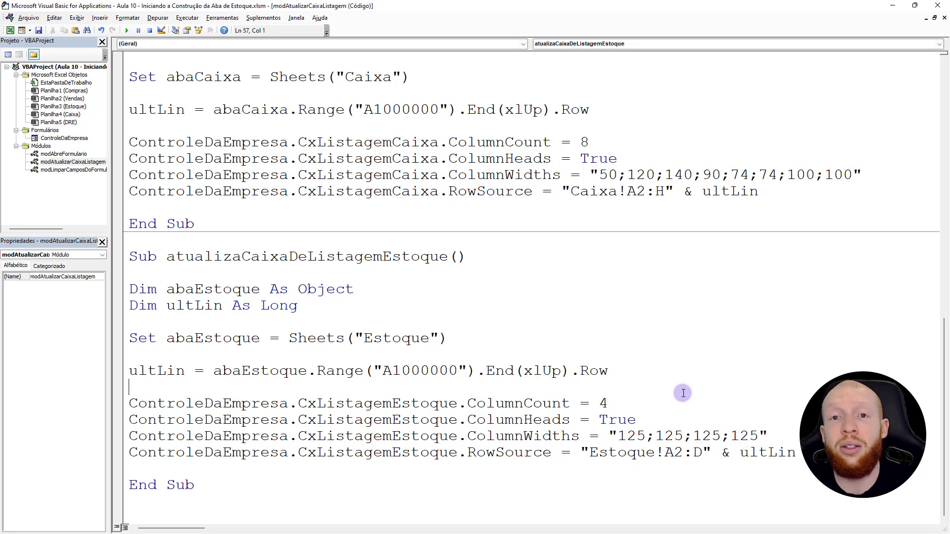
double_click(73, 139)
Give the CxListagemEstoque list box a 16-point Tahoma font and save the VBA project.
click(207, 65)
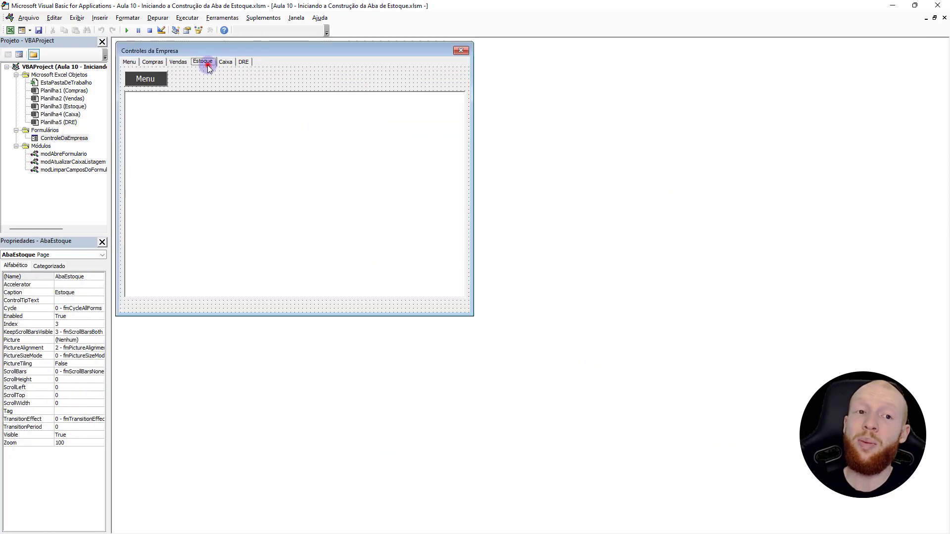
click(347, 176)
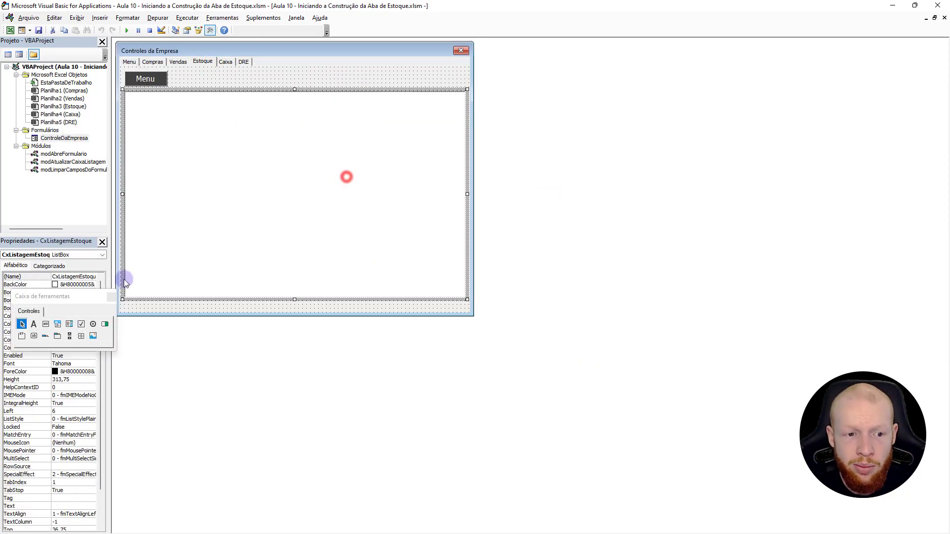
click(91, 363)
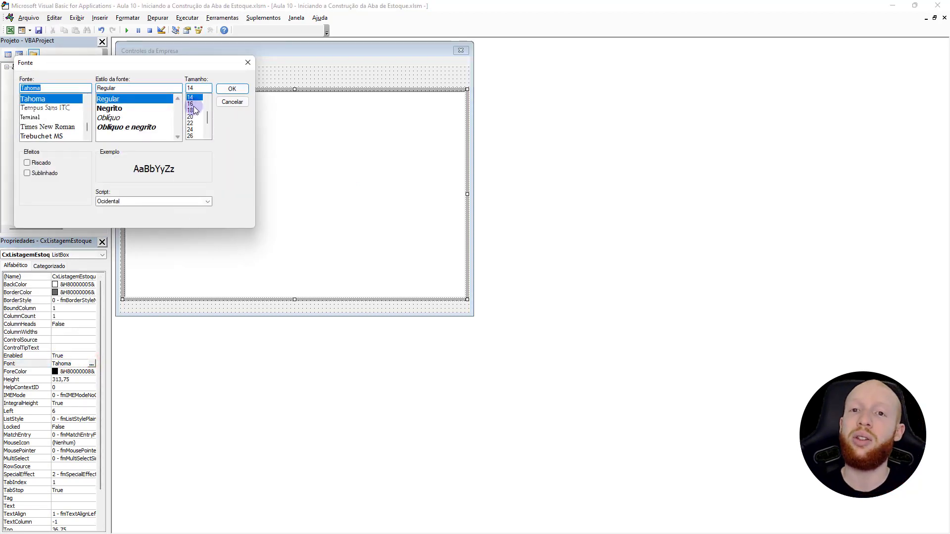
click(194, 105)
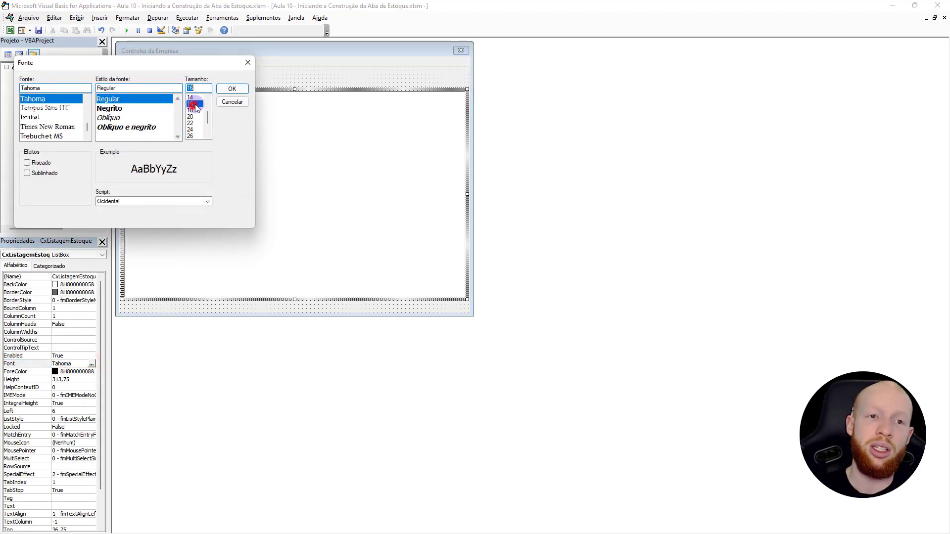
click(227, 92)
click(214, 60)
click(38, 30)
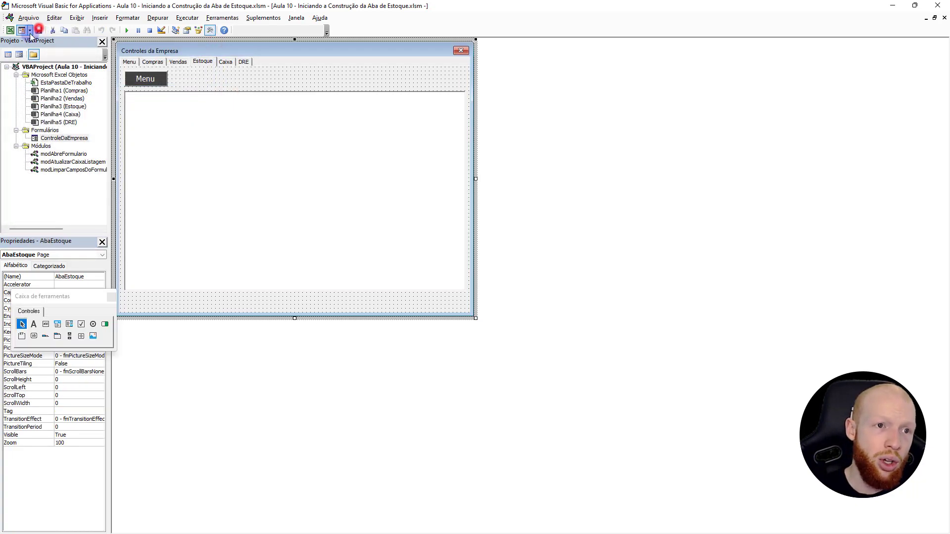
Run the form, confirm Estoque lists Produto1 500/500/0, then browse the Vendas, Compras, Menu and Caixa pages.
click(128, 30)
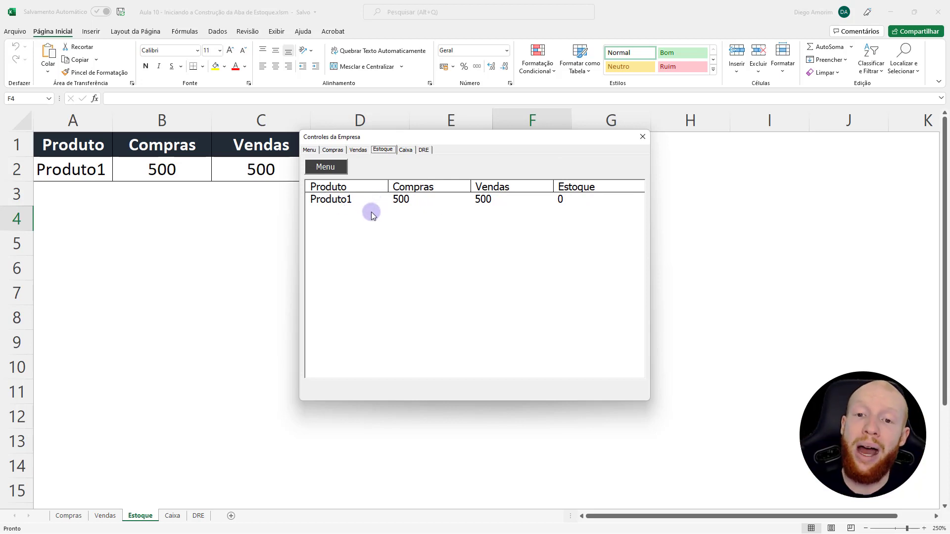
click(359, 152)
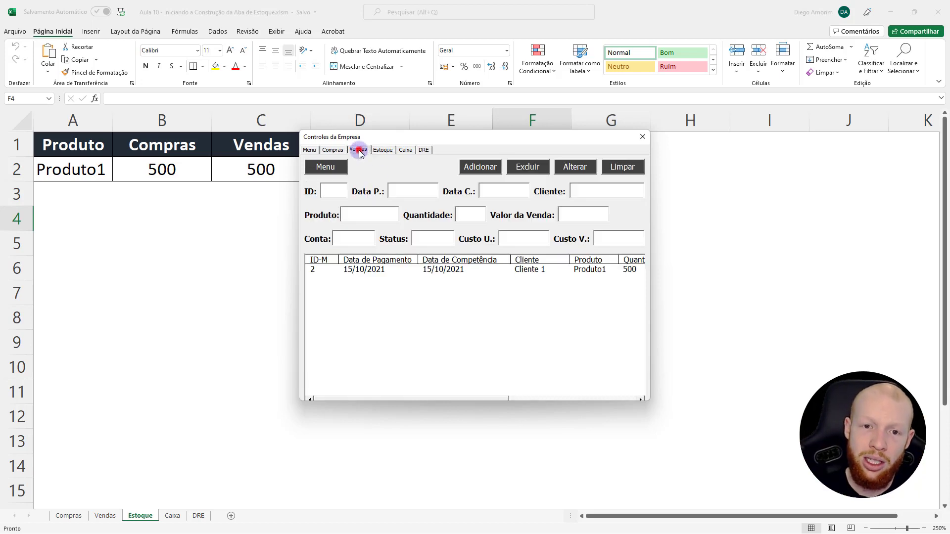
click(379, 149)
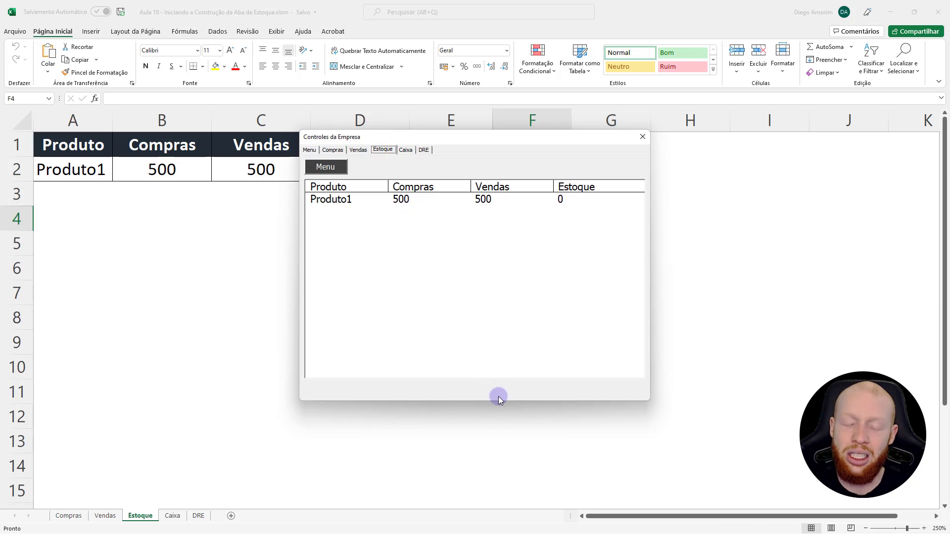
click(358, 149)
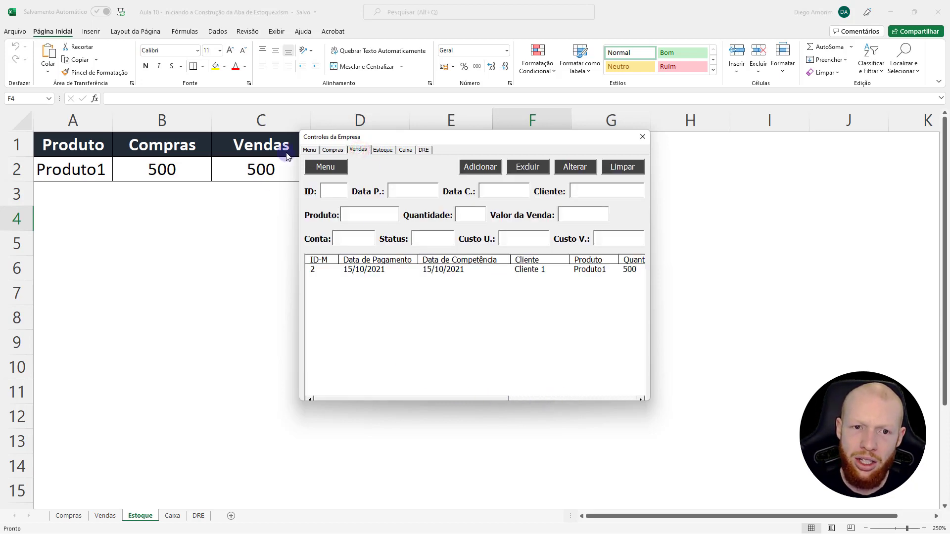
click(333, 150)
click(309, 150)
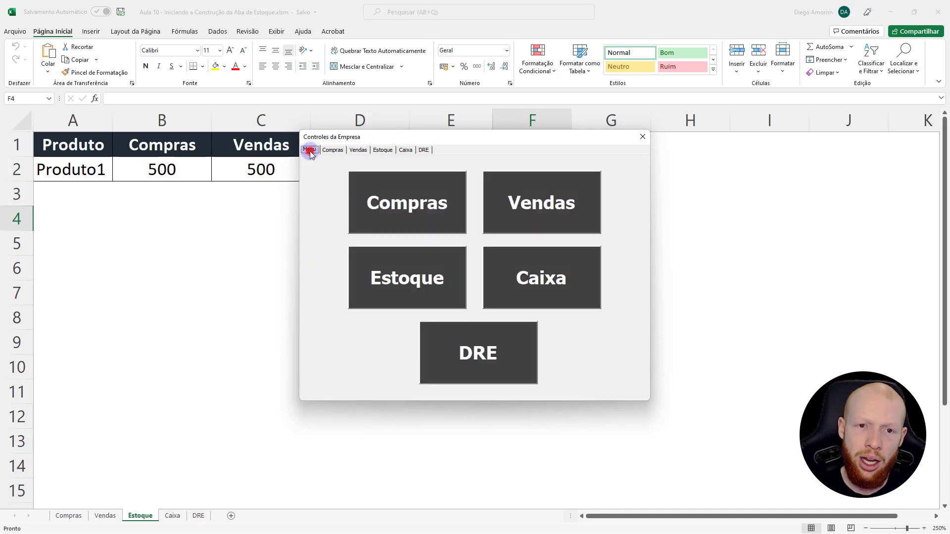
click(402, 150)
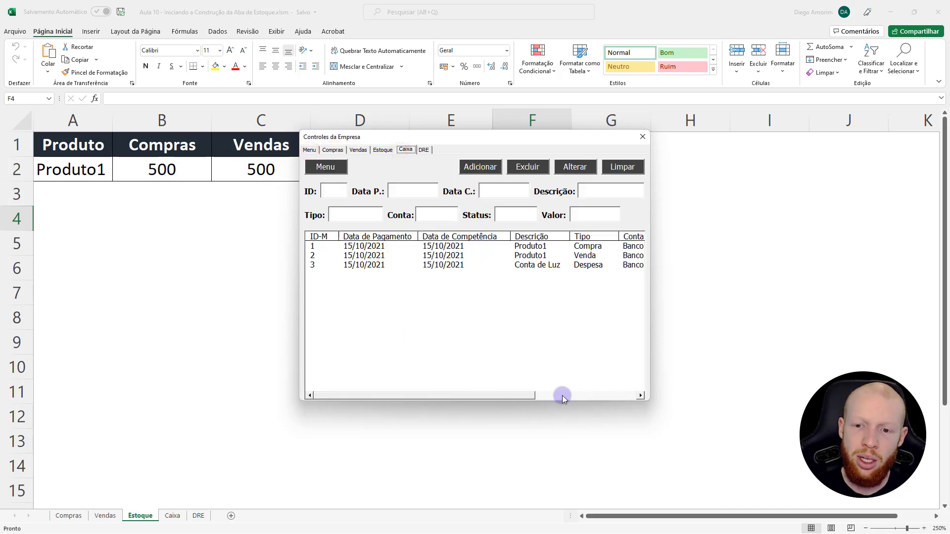
Lengthen the list boxes on the Estoque and Caixa pages by dragging their bottom edges.
click(642, 137)
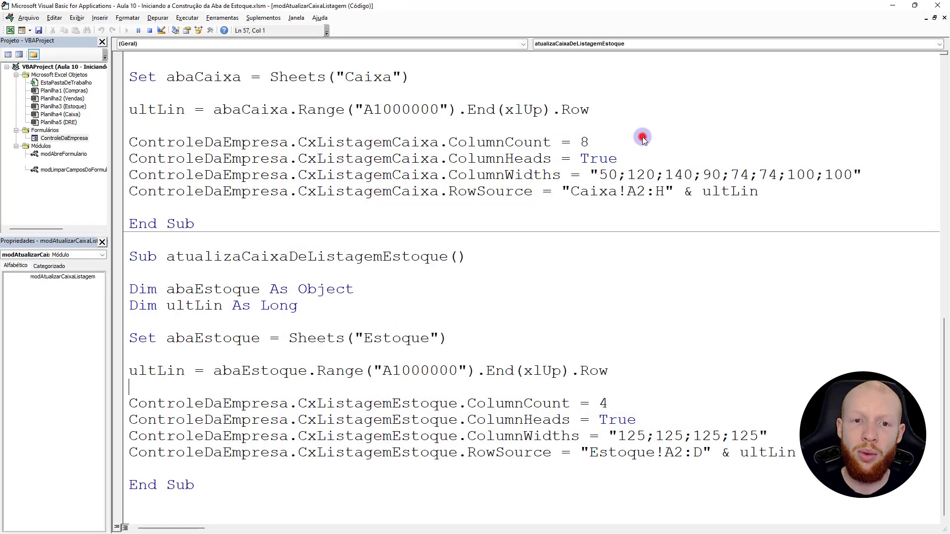
click(288, 255)
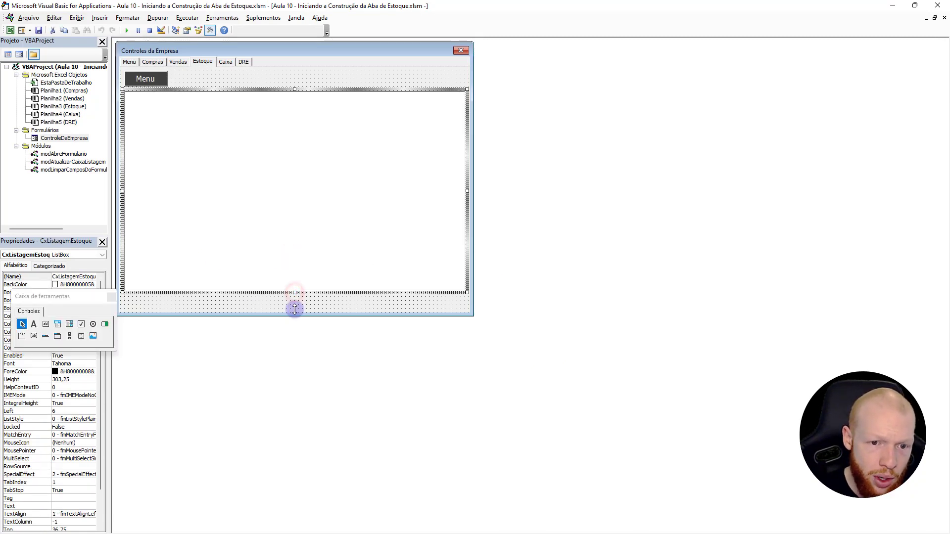
drag(294, 292, 294, 310)
click(225, 61)
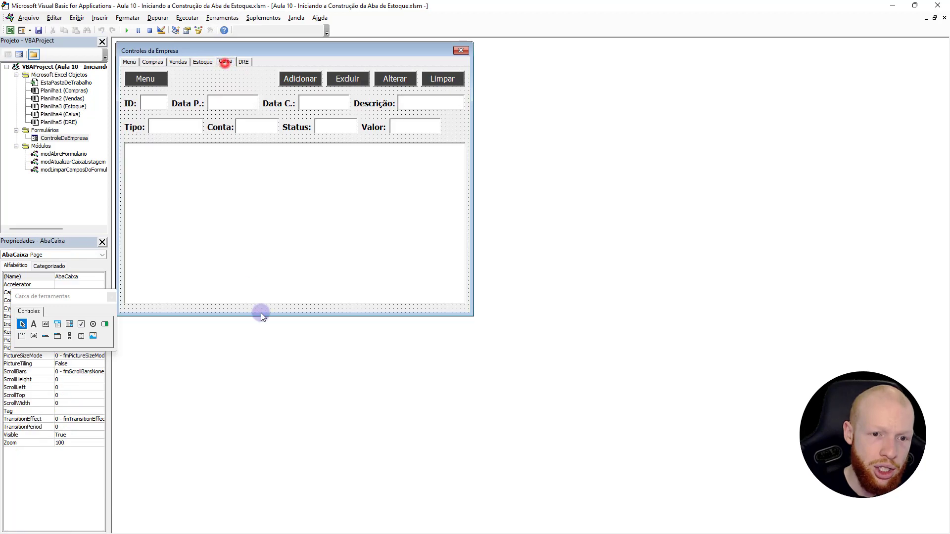
click(294, 282)
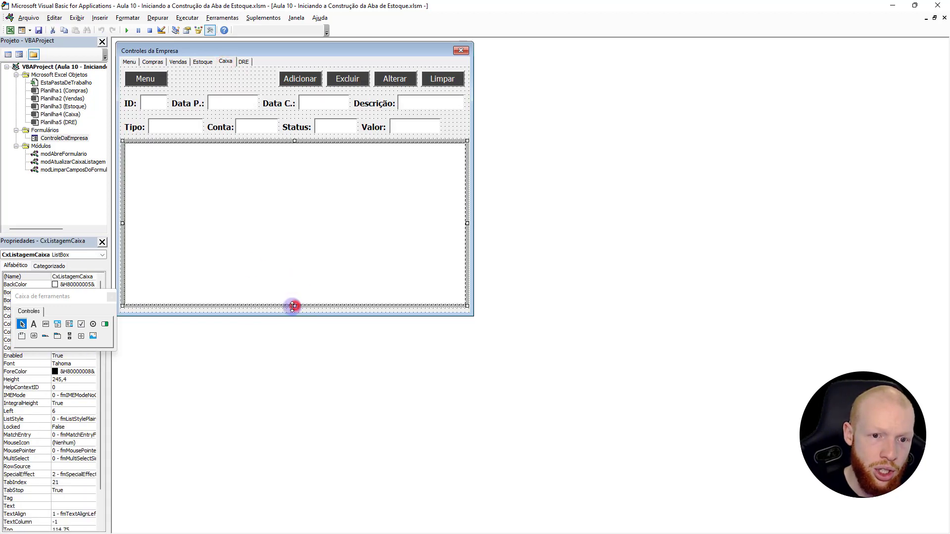
drag(290, 307, 291, 308)
Trim the Compras list height slightly and inspect its Height value.
click(178, 61)
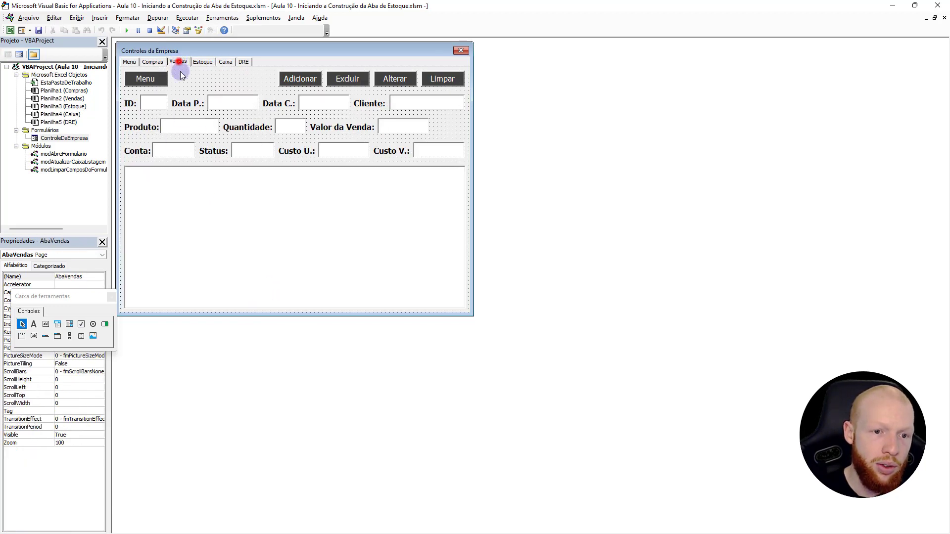
click(275, 253)
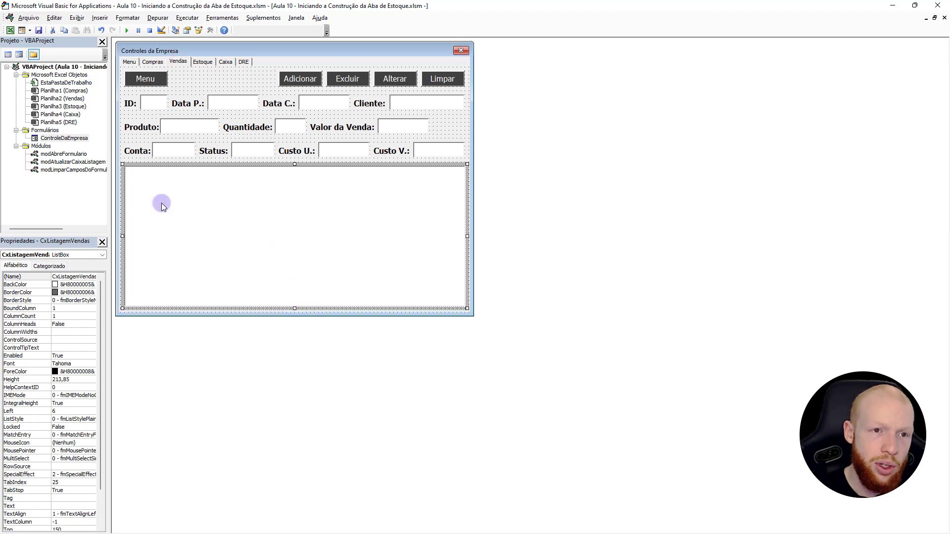
click(150, 60)
click(279, 273)
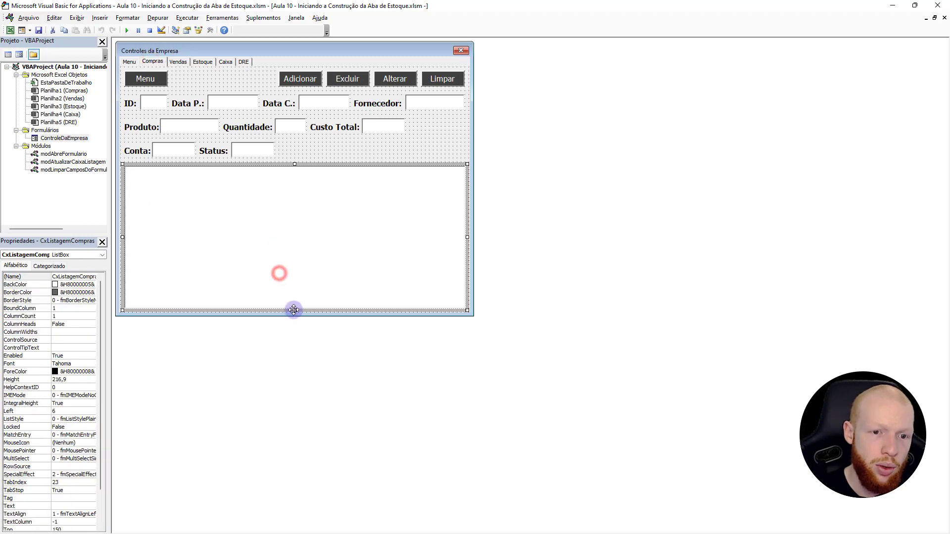
drag(291, 309, 293, 308)
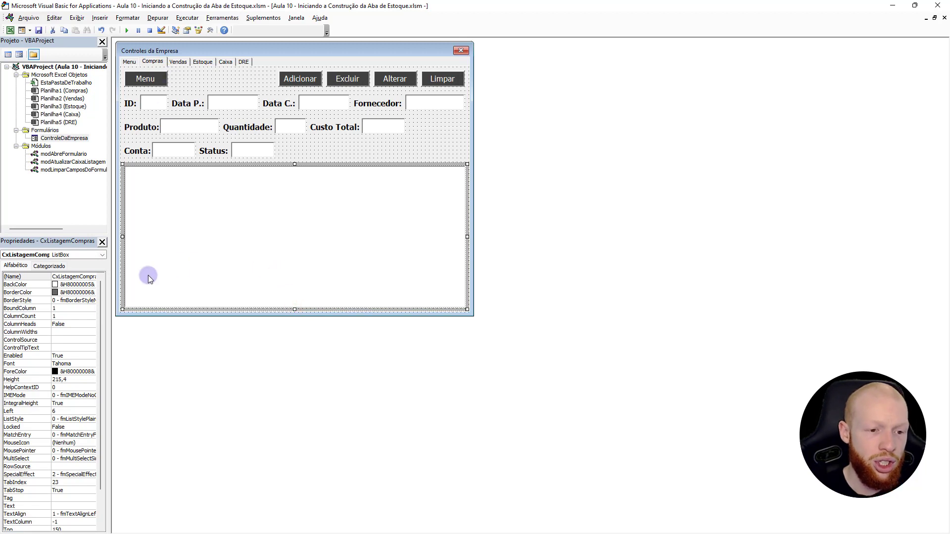
scroll(79, 340, down, 2)
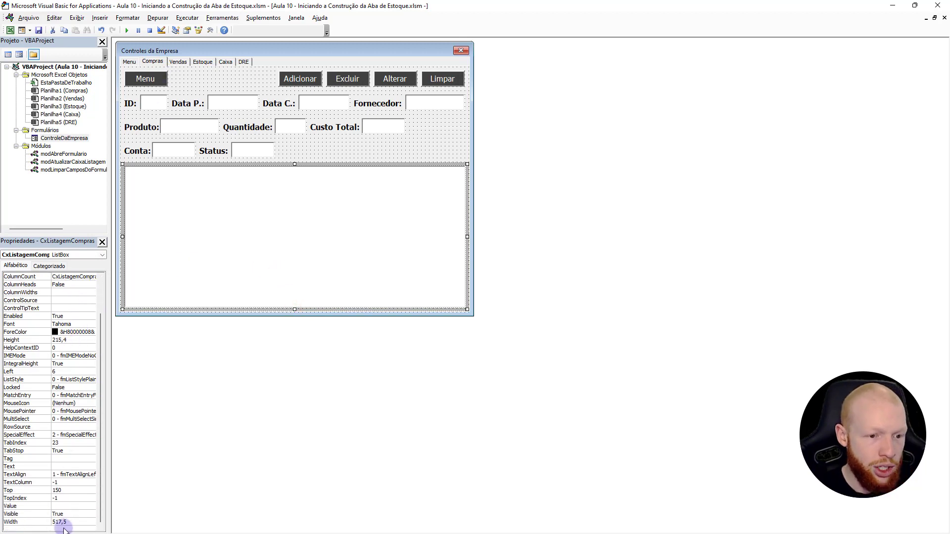
click(68, 340)
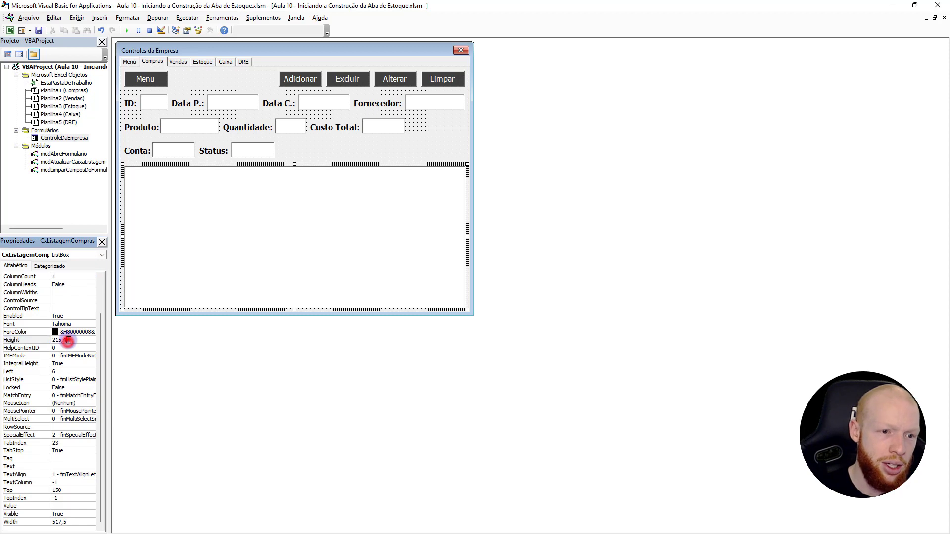
Set the Vendas list Height to 215 to match Compras, then compare the other pages' lists.
click(178, 62)
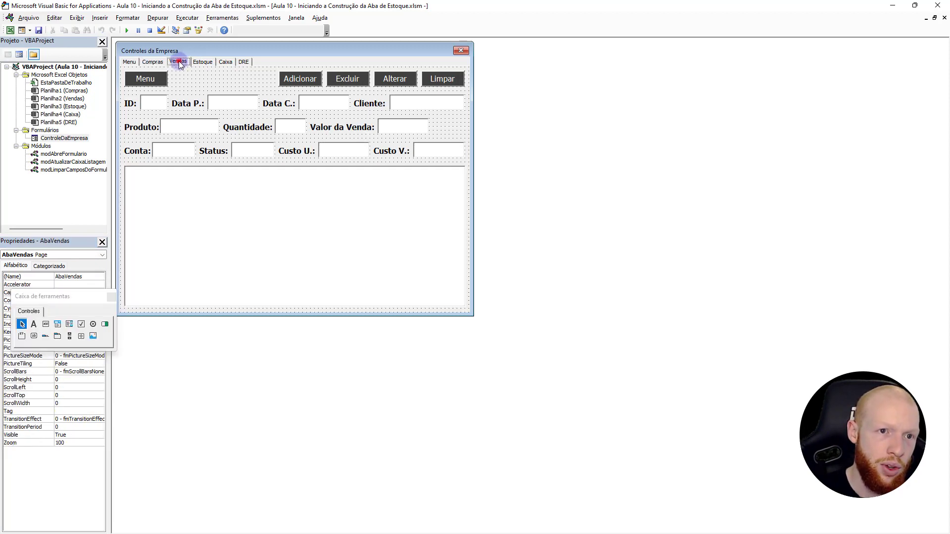
click(245, 231)
click(75, 380)
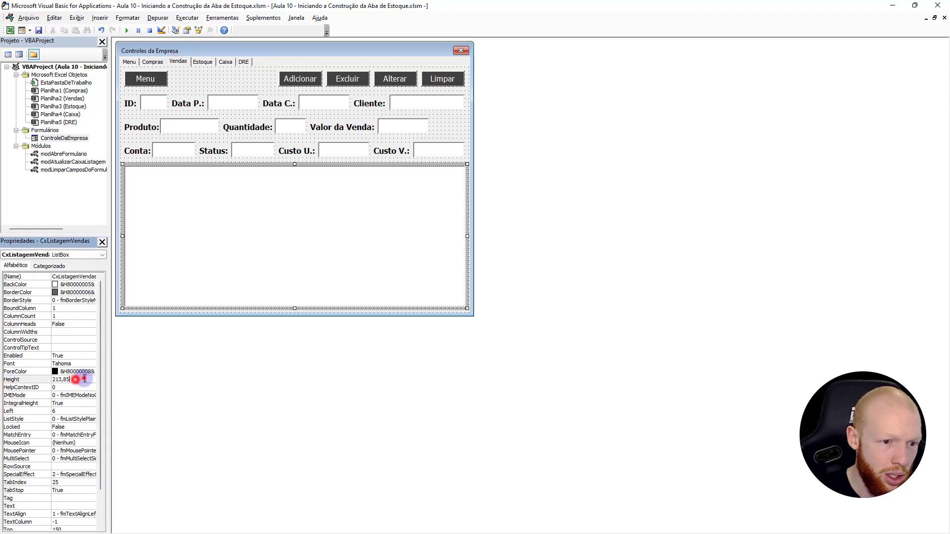
key(BackSpace)
key(BackSpace)
text(0)
key(Return)
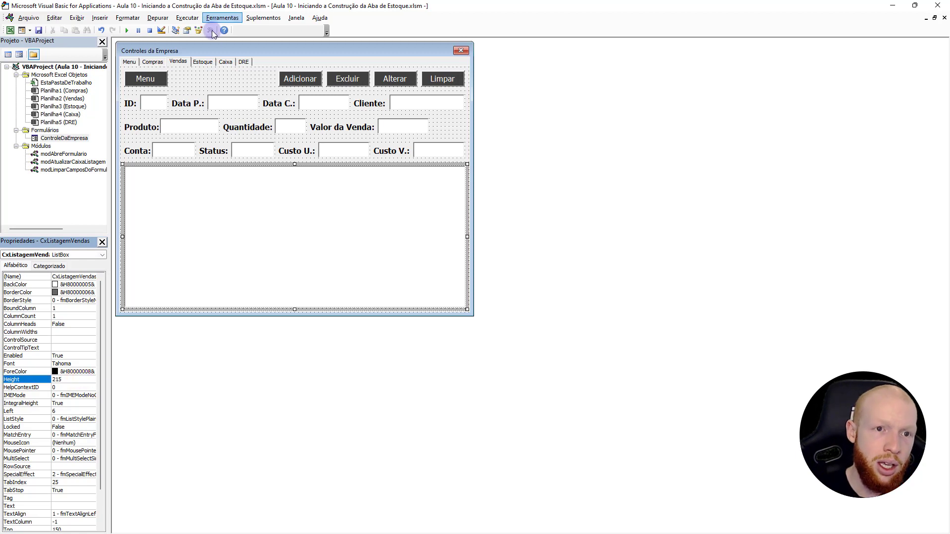
click(226, 62)
click(230, 187)
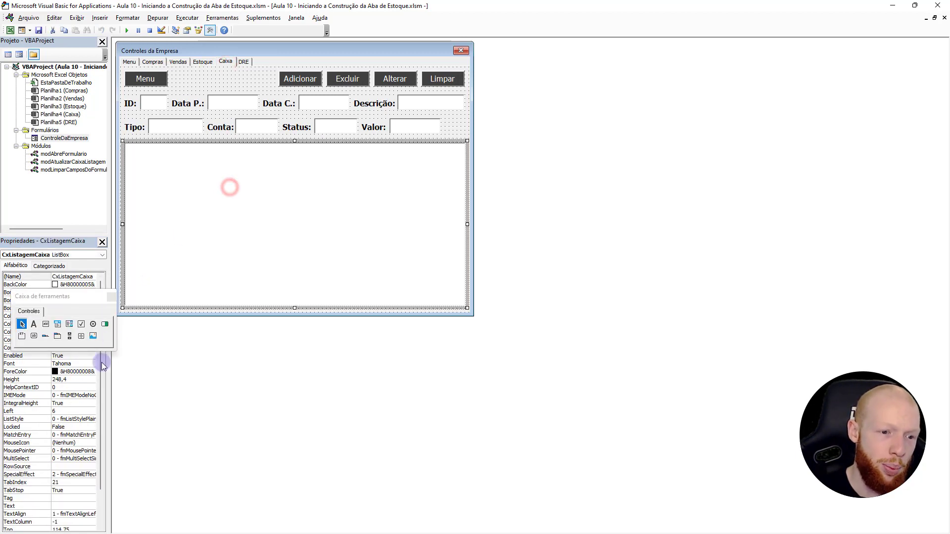
click(203, 62)
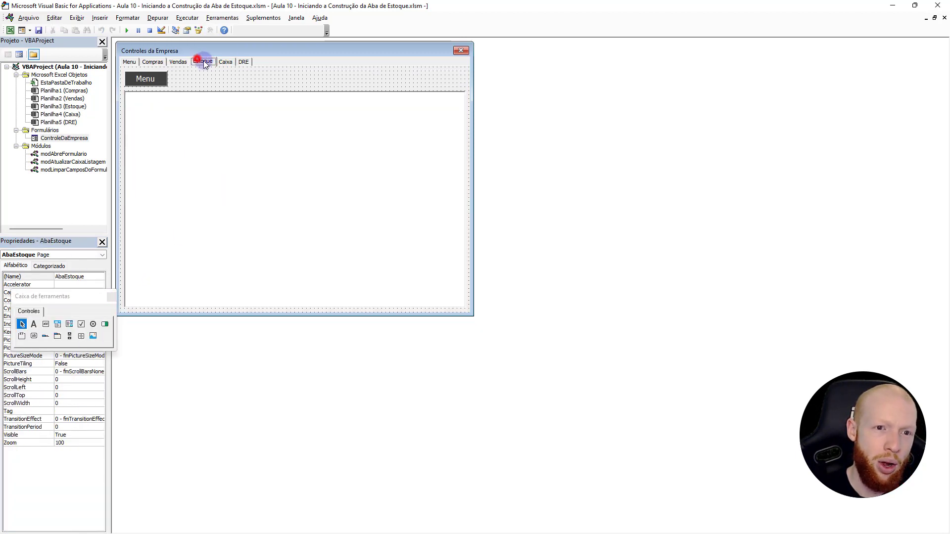
click(184, 62)
click(226, 62)
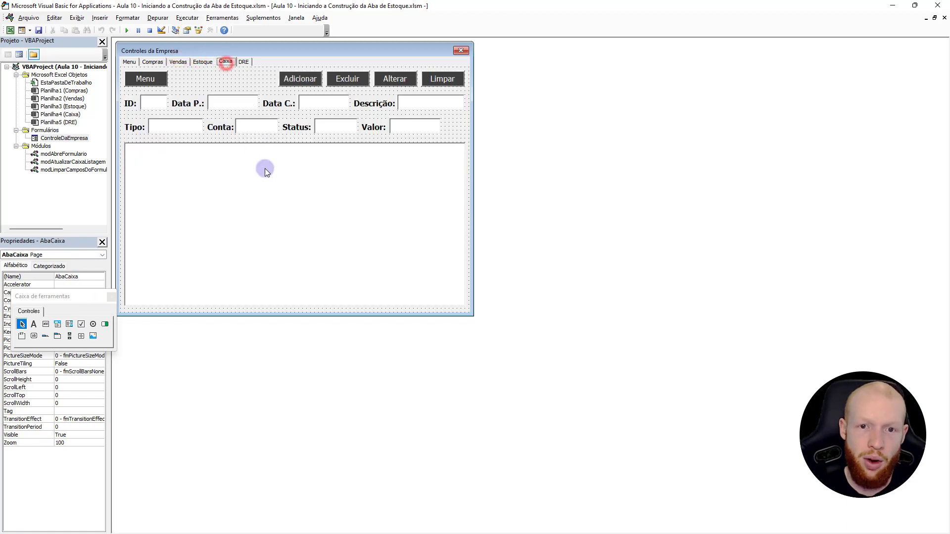
Run the form again, check the resized Estoque, Vendas and Compras lists, and close it.
click(127, 30)
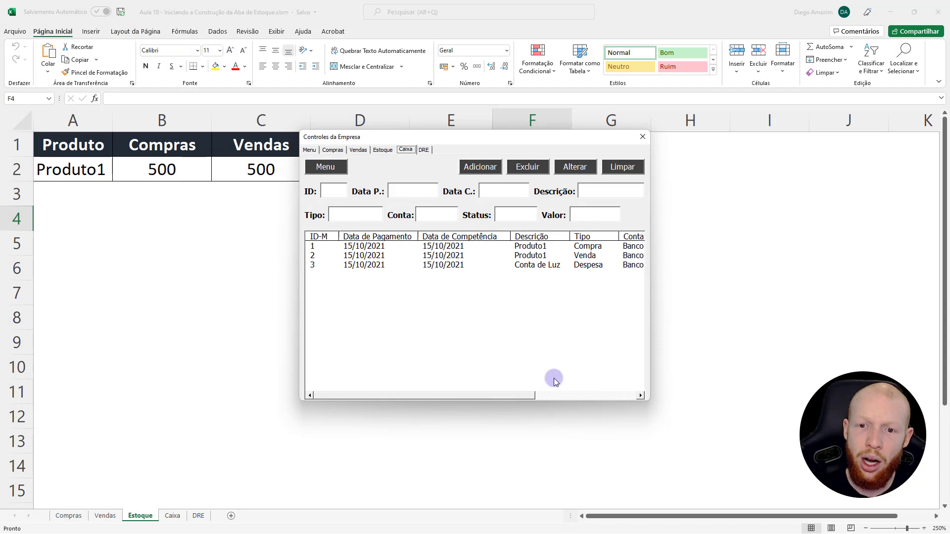
click(383, 150)
click(357, 150)
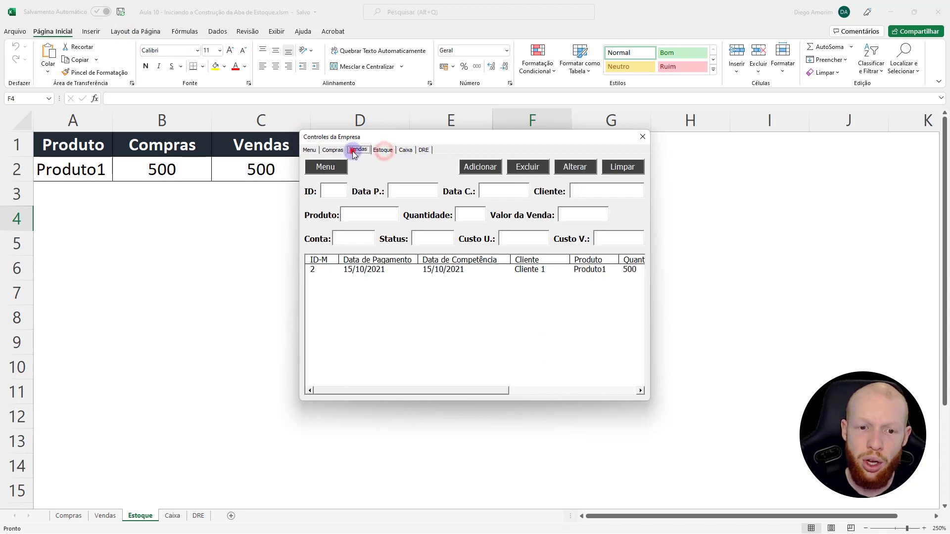
click(333, 150)
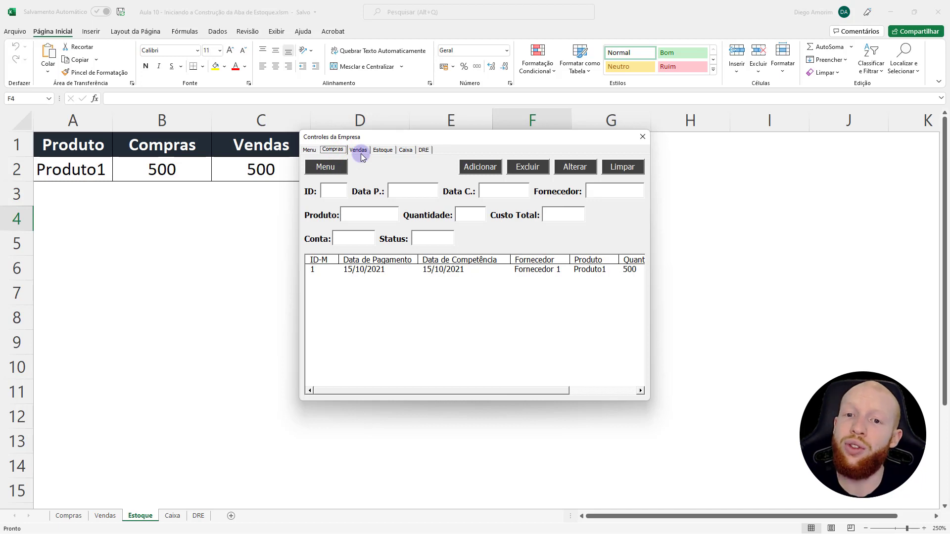
click(385, 150)
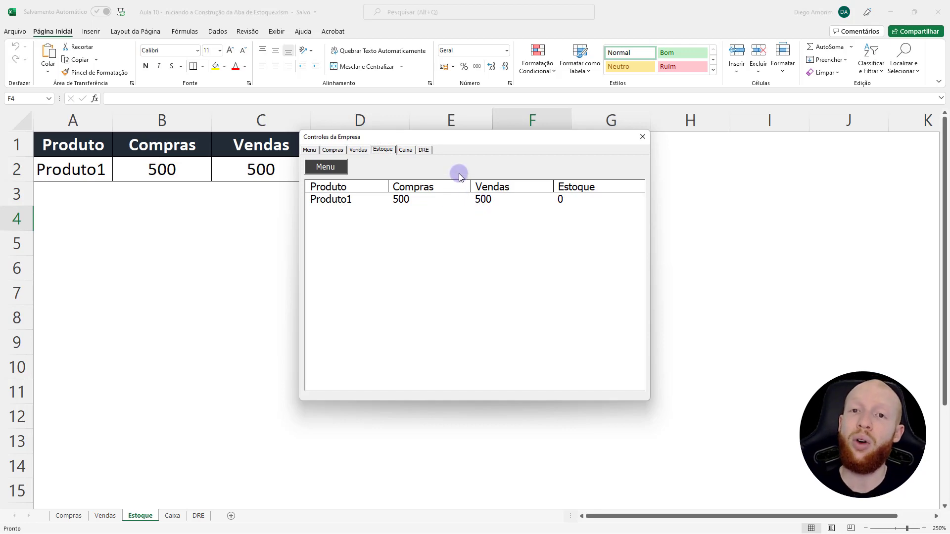
click(643, 137)
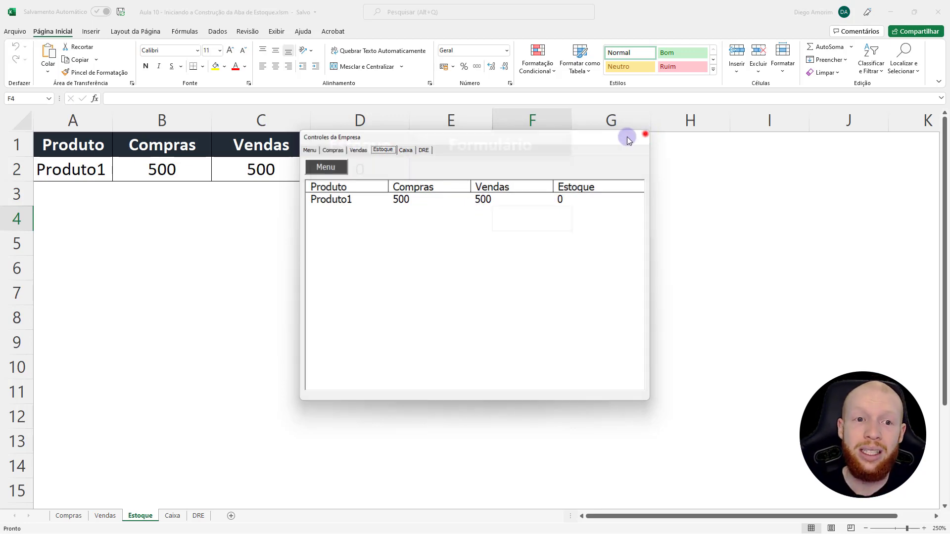
key(alt+F11)
Select the Estoque table's row 2 and its Produto, Compras, Vendas and Estoque columns in turn.
drag(91, 165, 361, 176)
click(174, 196)
click(80, 120)
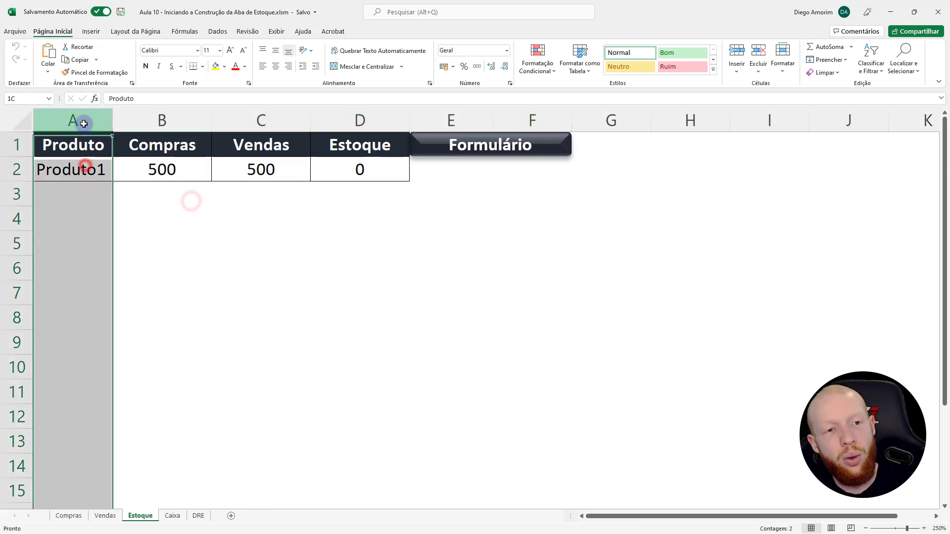
click(179, 121)
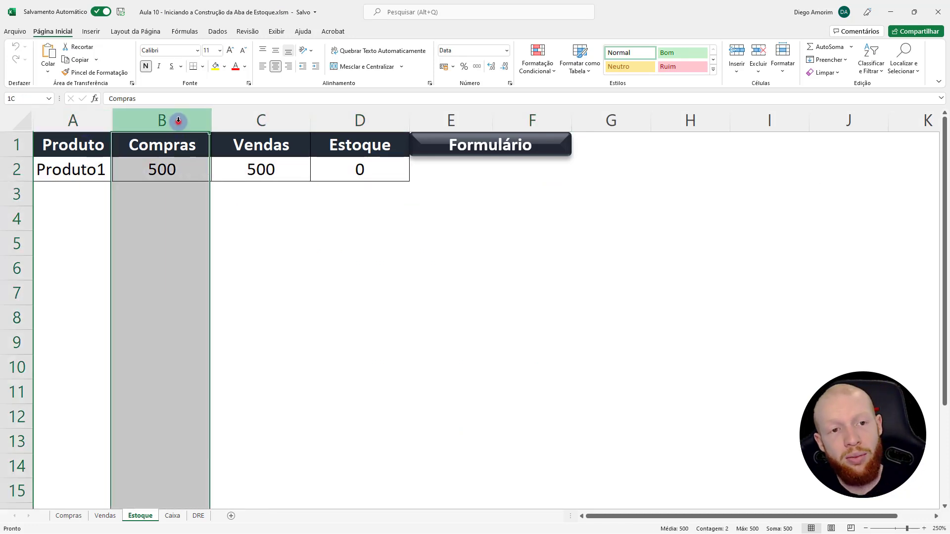
click(260, 120)
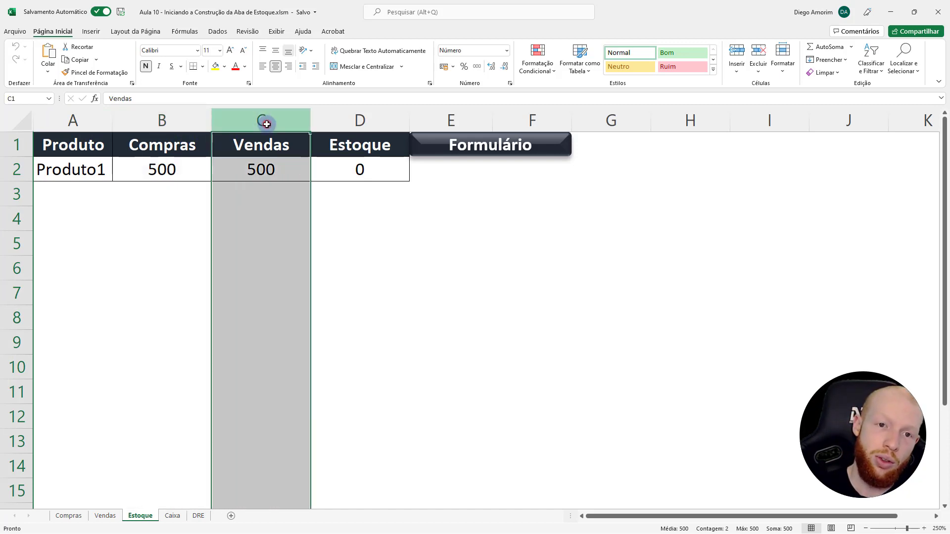
click(356, 120)
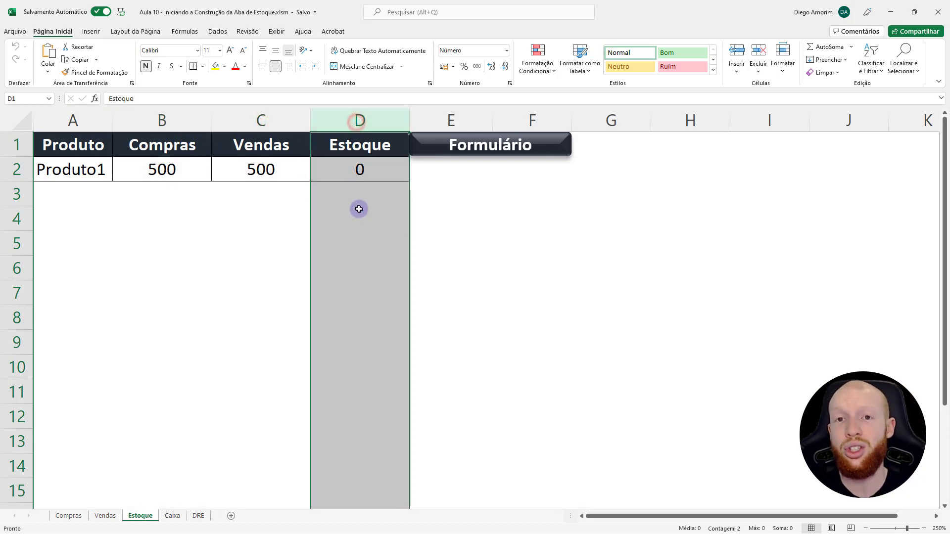
click(359, 209)
key(Up)
key(Left)
key(Left)
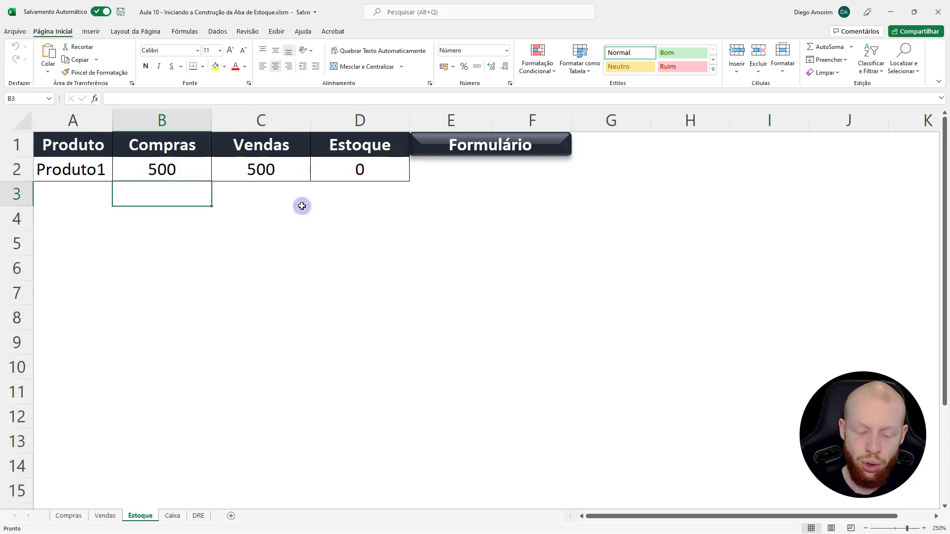
In modAtualizarCaixaListagem, insert blank lines above the CxListagemEstoque setup lines.
key(alt+F11)
double_click(79, 163)
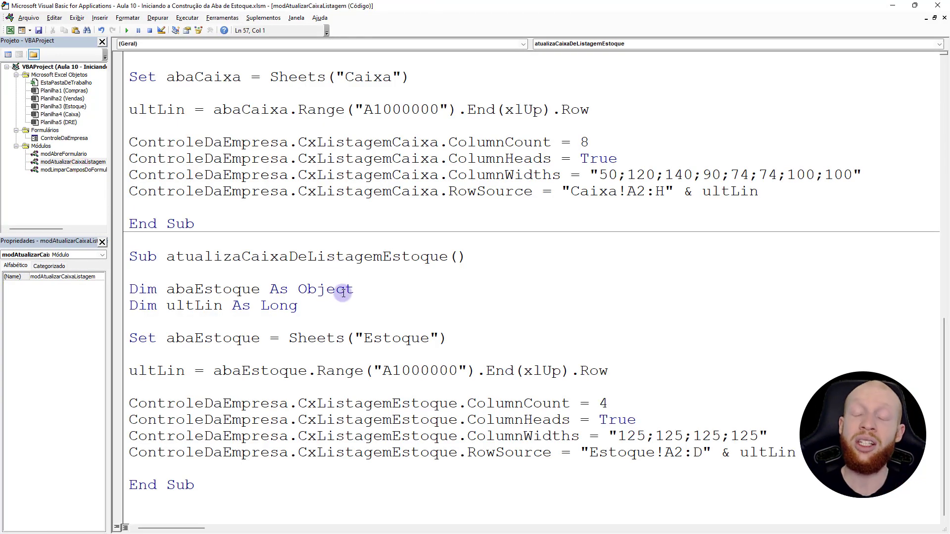
click(130, 402)
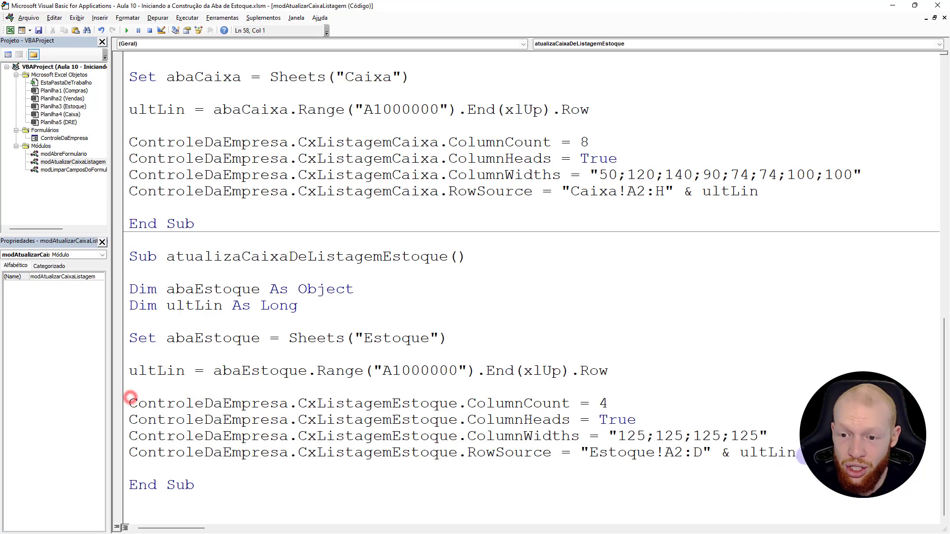
shift+click(796, 453)
key(alt+F11)
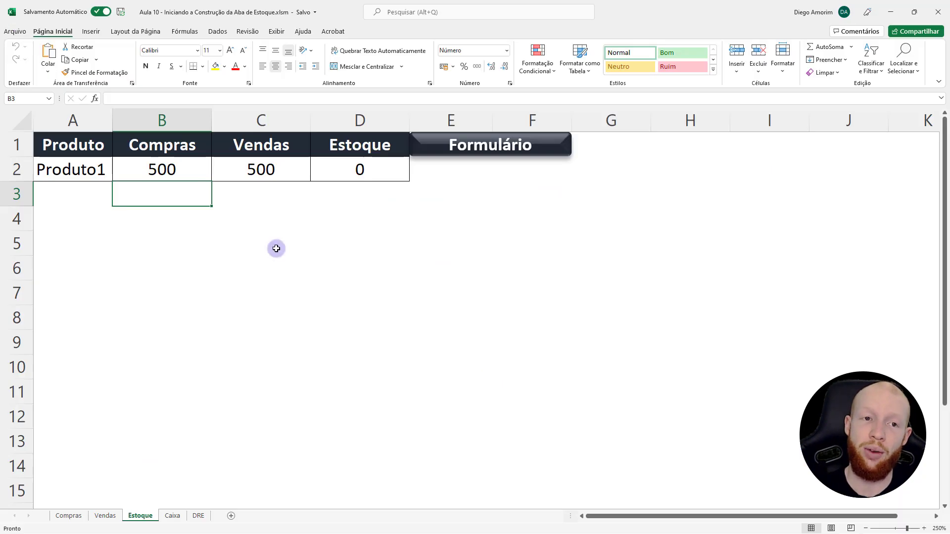
key(alt+F11)
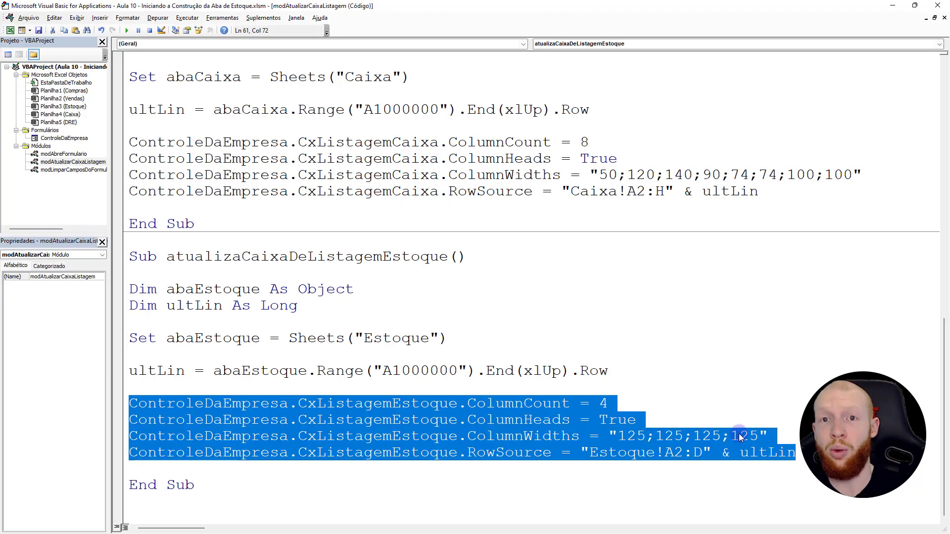
click(661, 388)
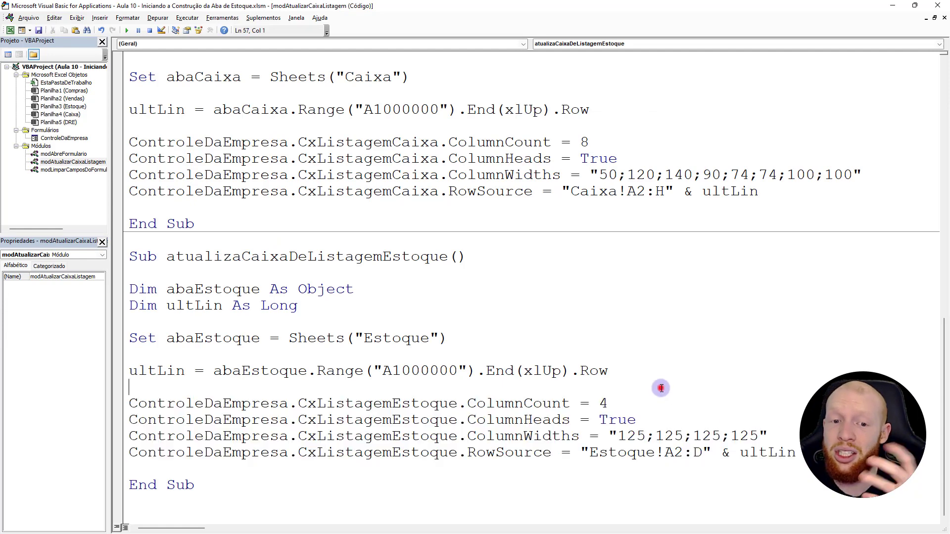
key(Return)
key(Return)
key(Return)
key(alt+F11)
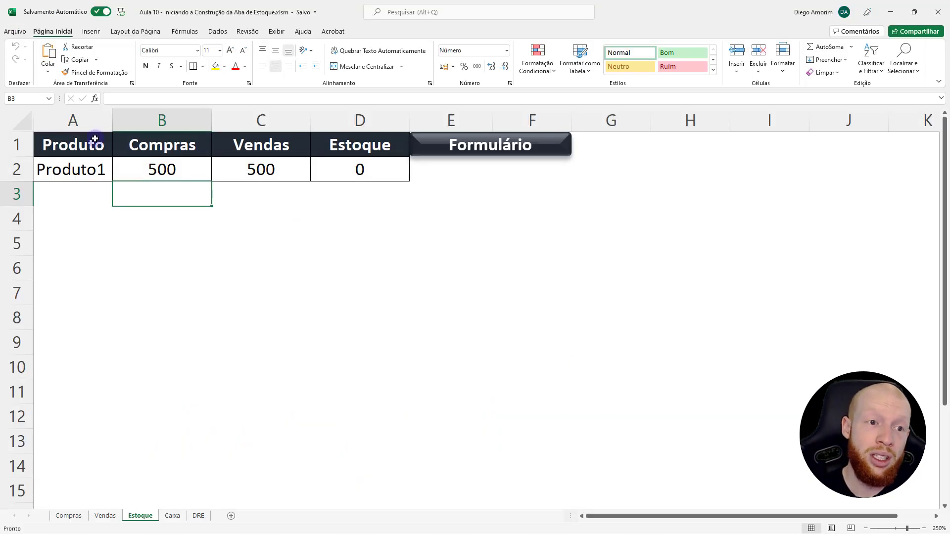
Review the Estoque sheet's columns A–D, then switch to the Compras sheet.
drag(90, 120, 358, 159)
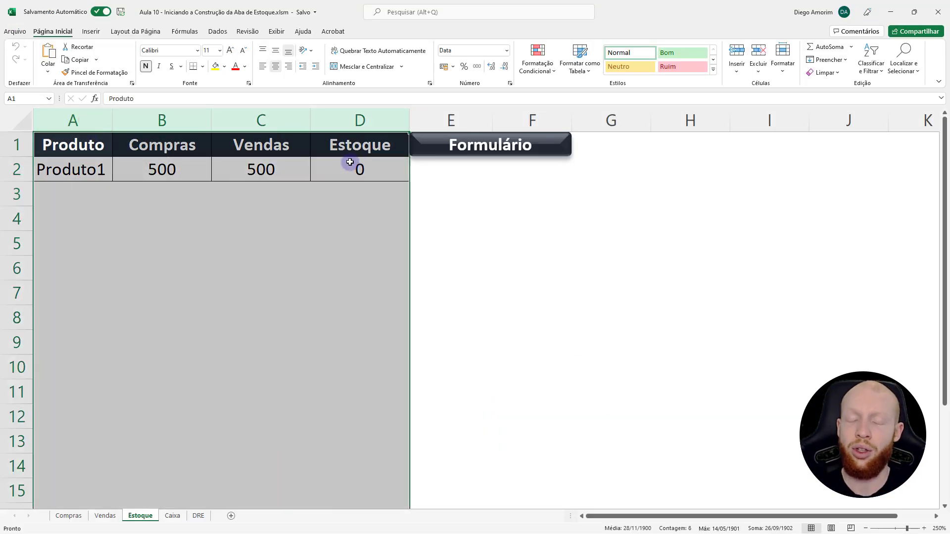
click(88, 123)
click(163, 118)
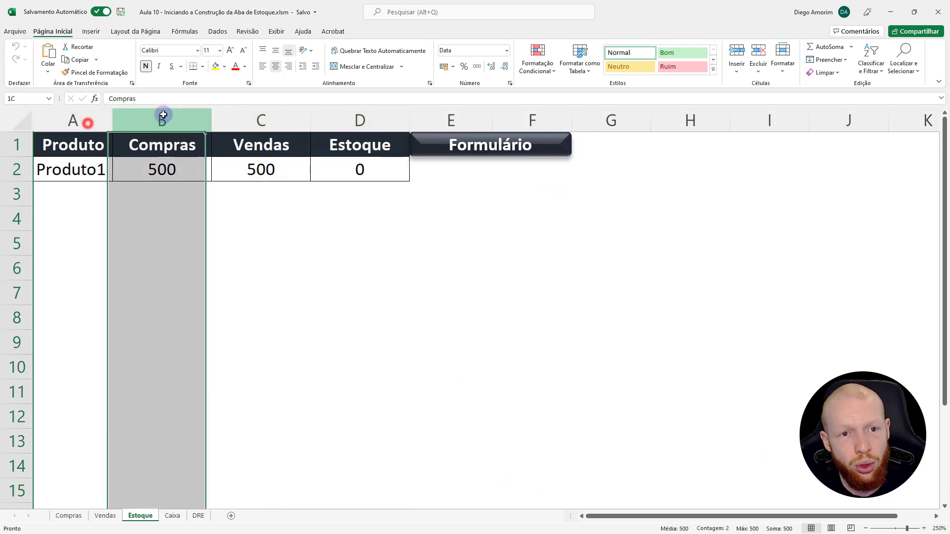
click(261, 119)
click(327, 120)
click(69, 122)
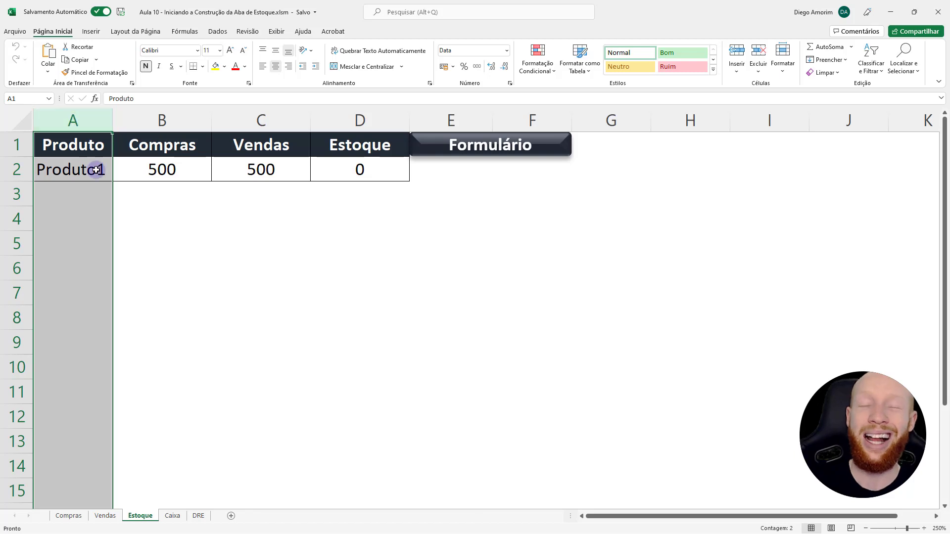
click(69, 516)
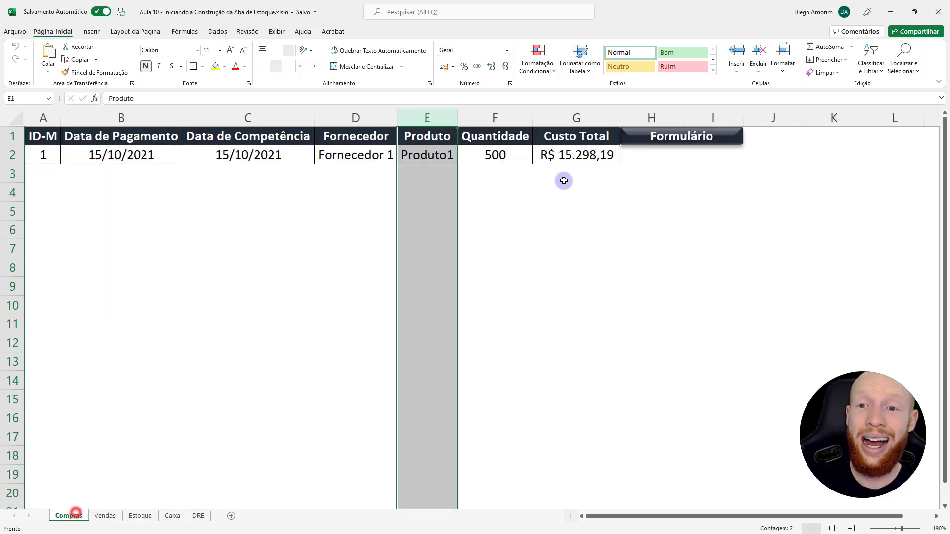
On the form's Compras page, type Produto5 in the Produto box, then close the form.
click(657, 143)
click(333, 151)
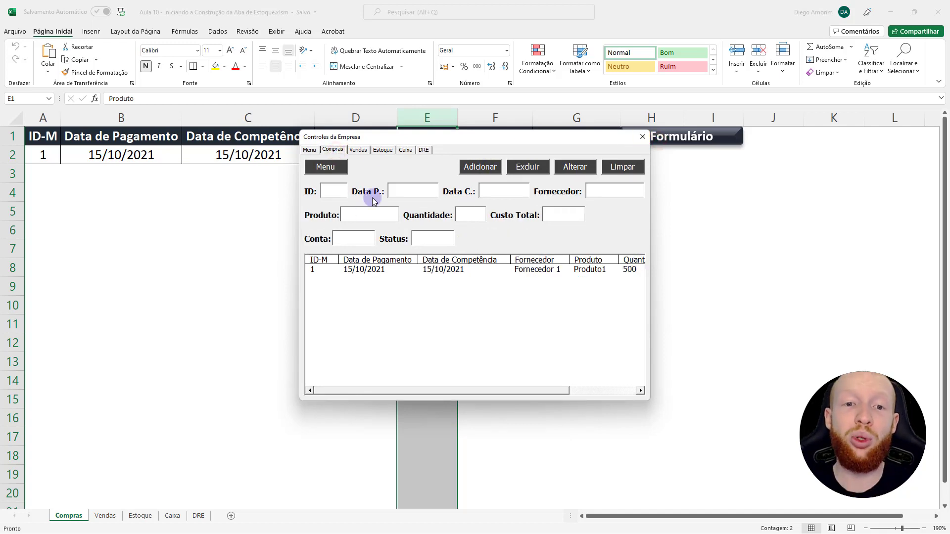
text(Prod)
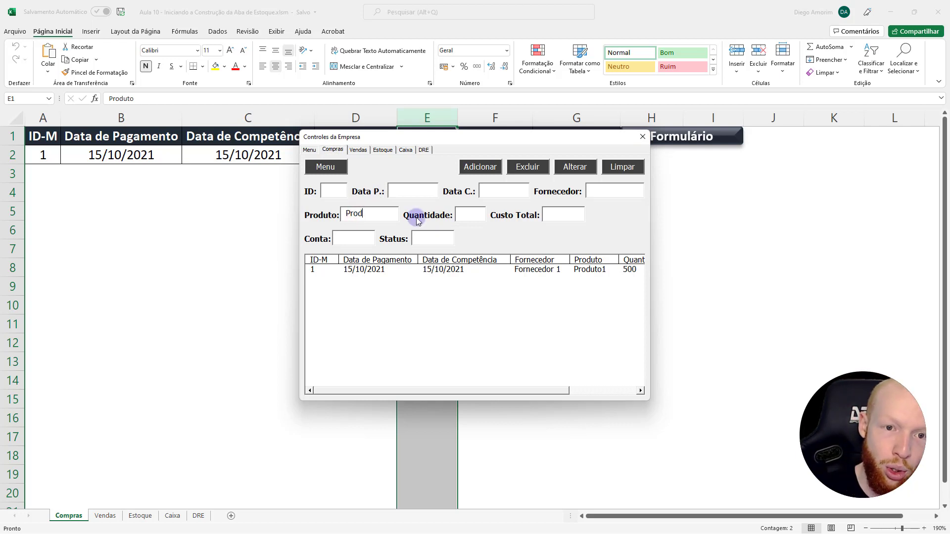
text(uto5)
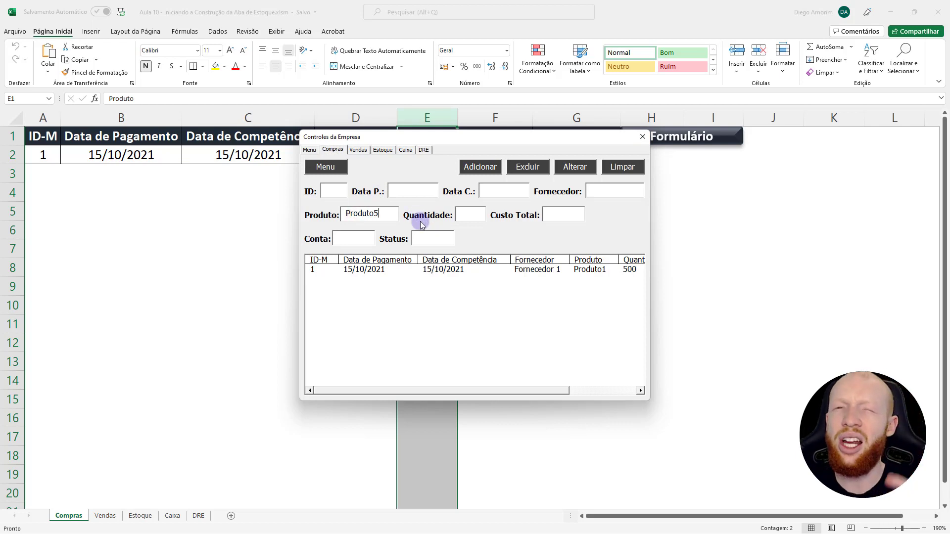
click(634, 140)
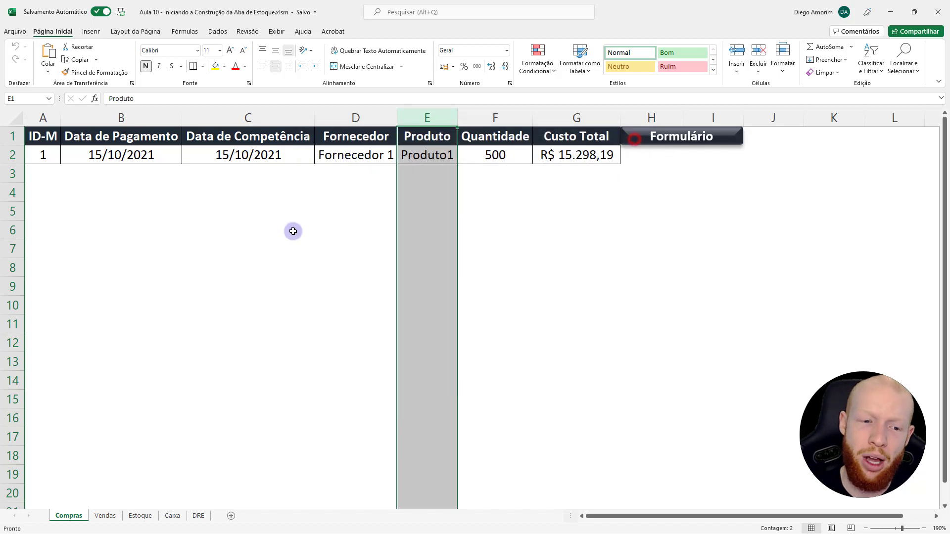
On the Estoque sheet, select cell A2 and then the whole Produto column.
click(140, 515)
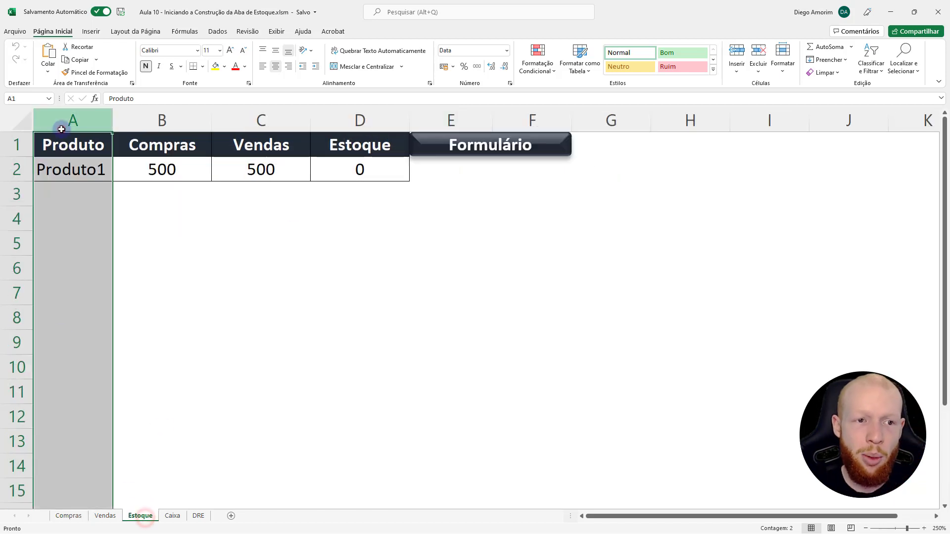
click(80, 179)
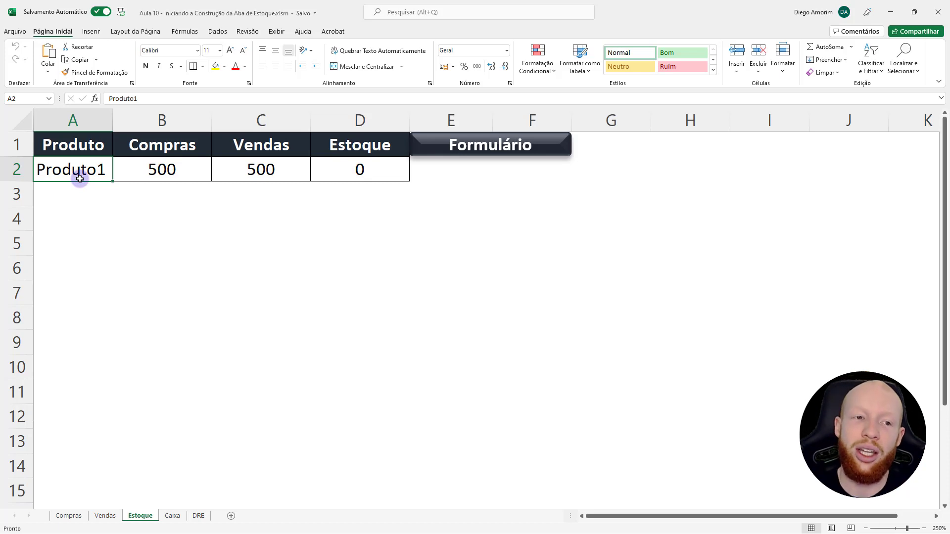
click(75, 123)
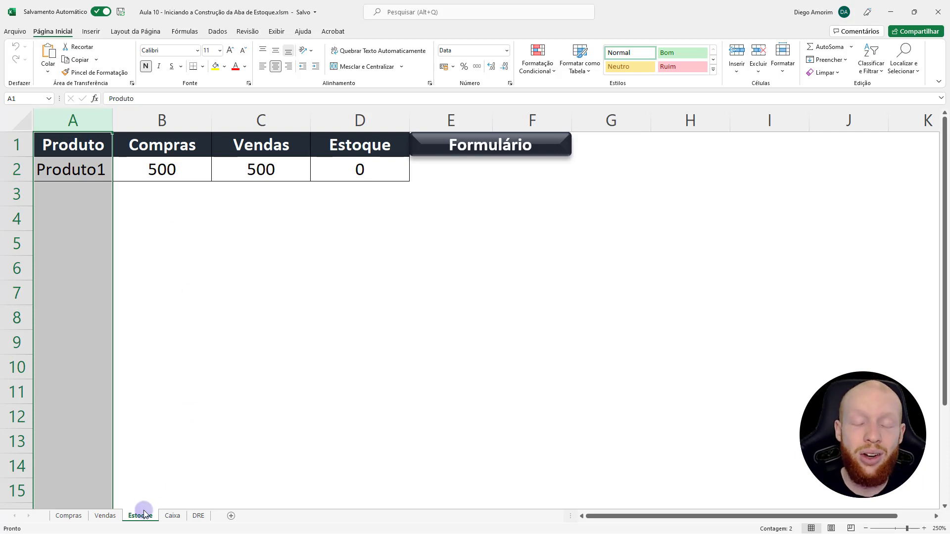
Review the modAtualizarCaixaListagem code in VBA, then reopen the Controles da Empresa form from Excel.
key(alt+F11)
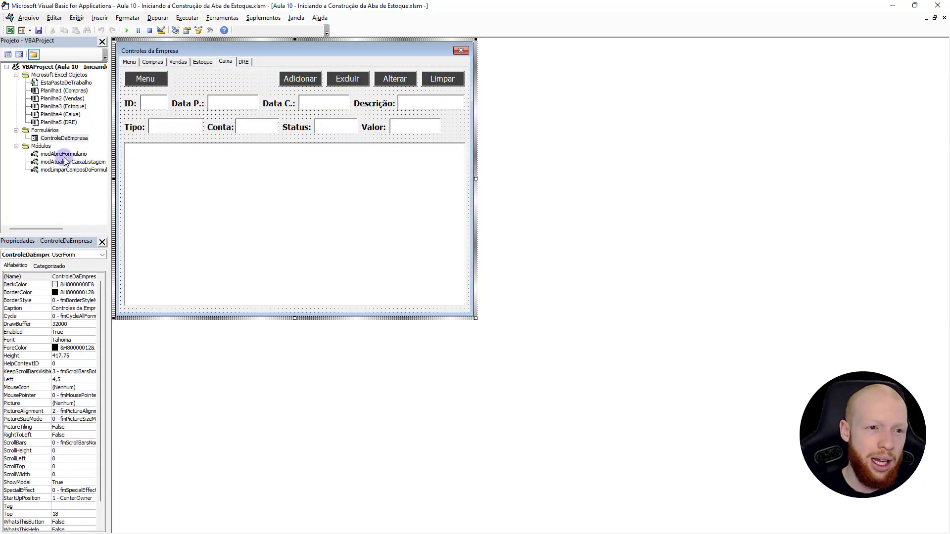
double_click(71, 162)
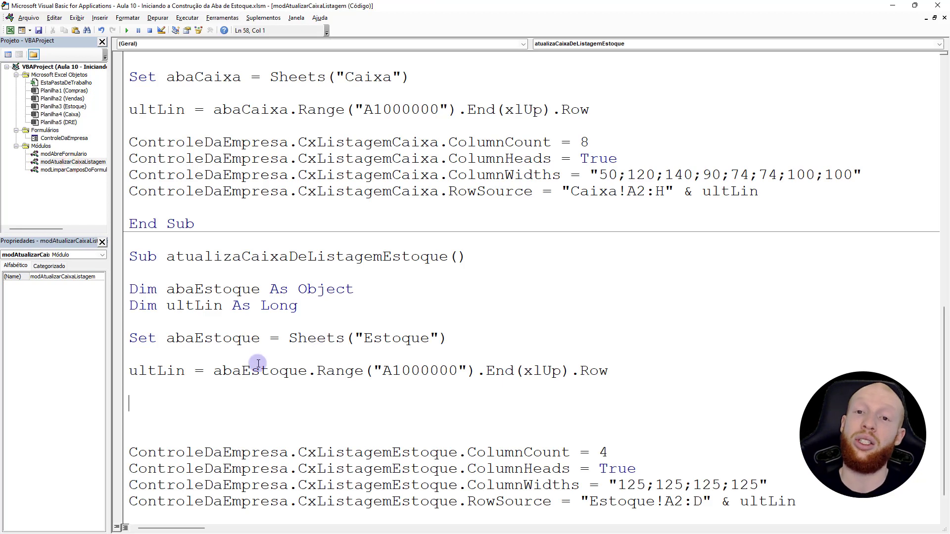
key(alt+F11)
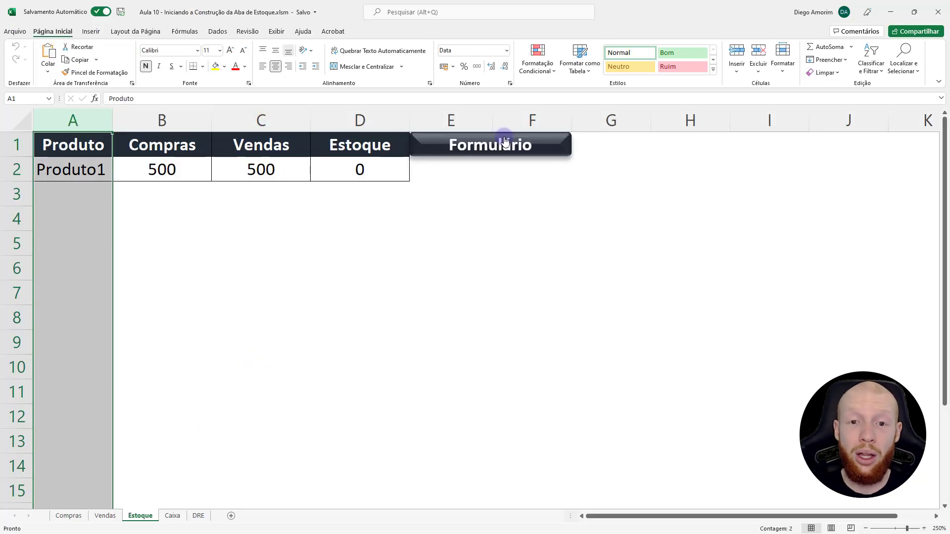
click(505, 145)
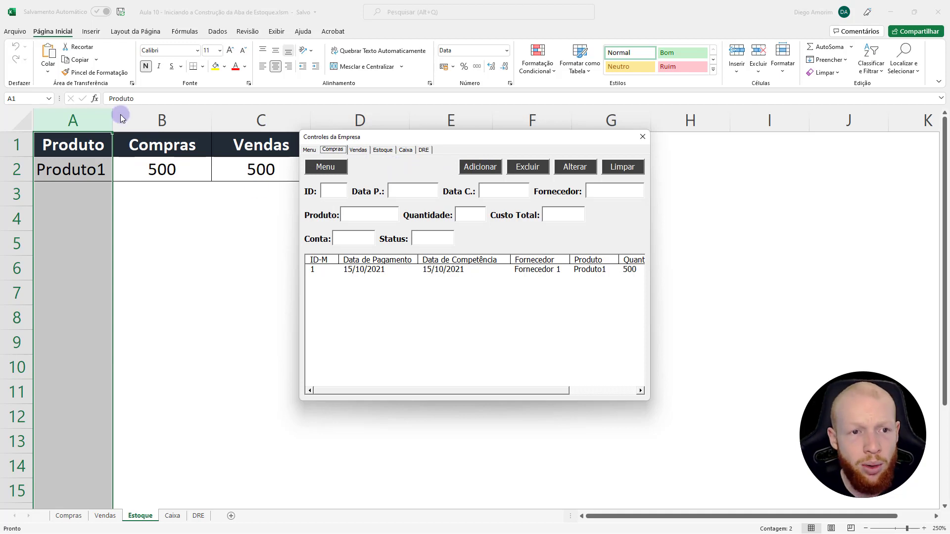
Close the Controles da Empresa form and inspect the Estoque table's Produto1 row and cells.
click(643, 137)
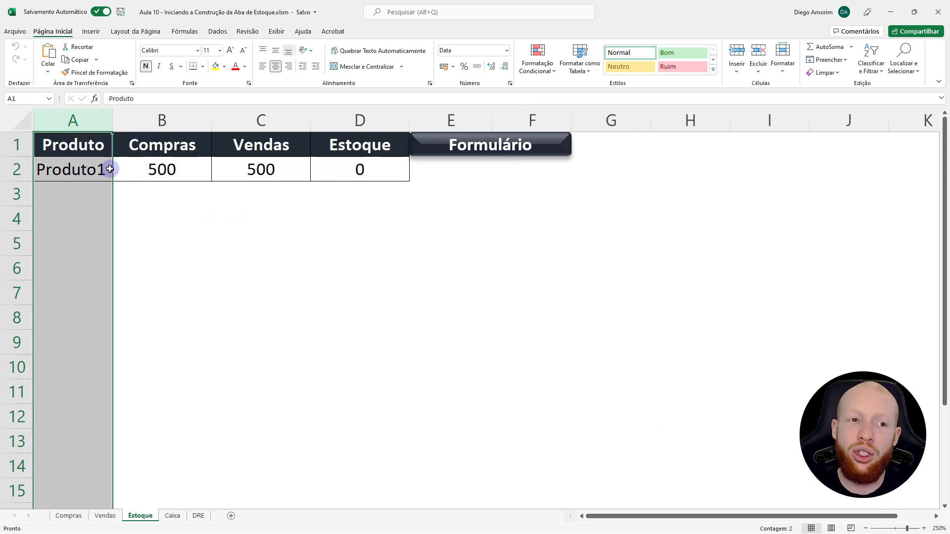
drag(84, 145, 351, 174)
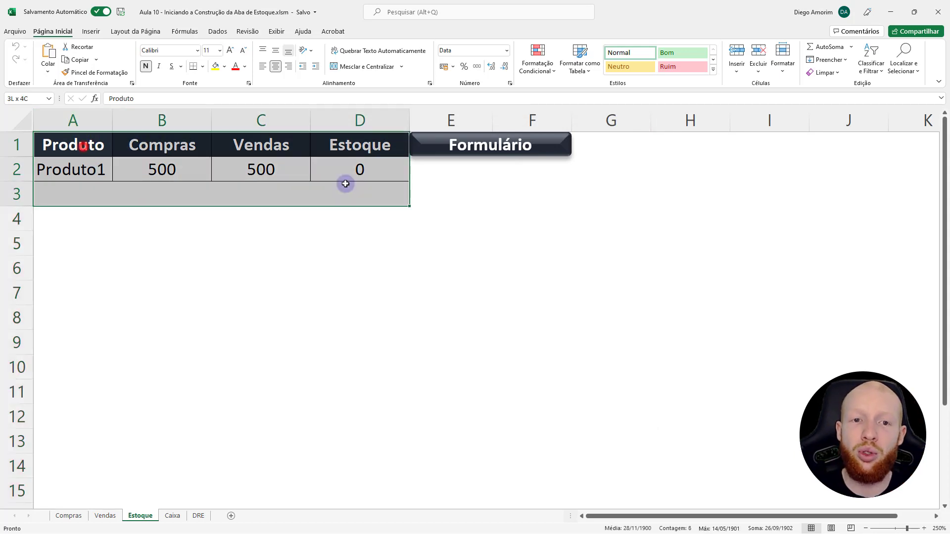
click(58, 116)
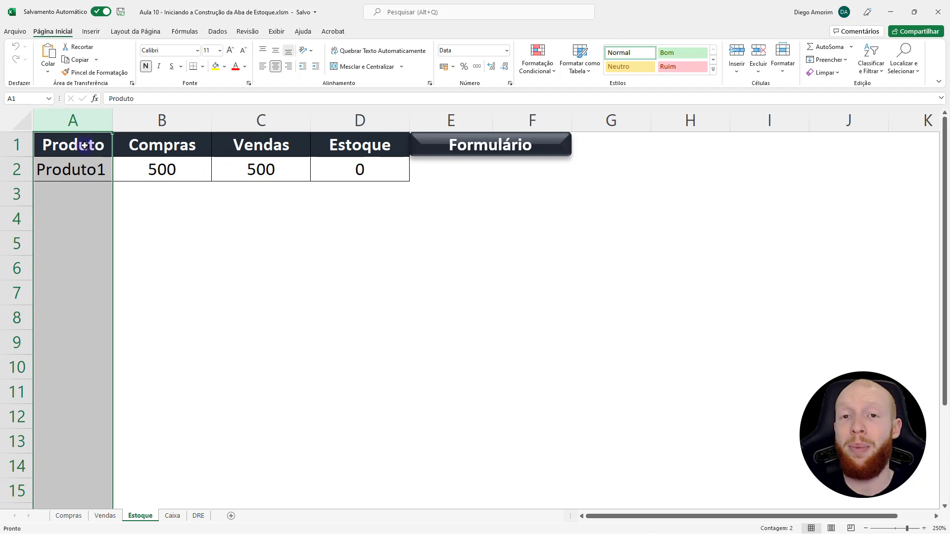
click(186, 159)
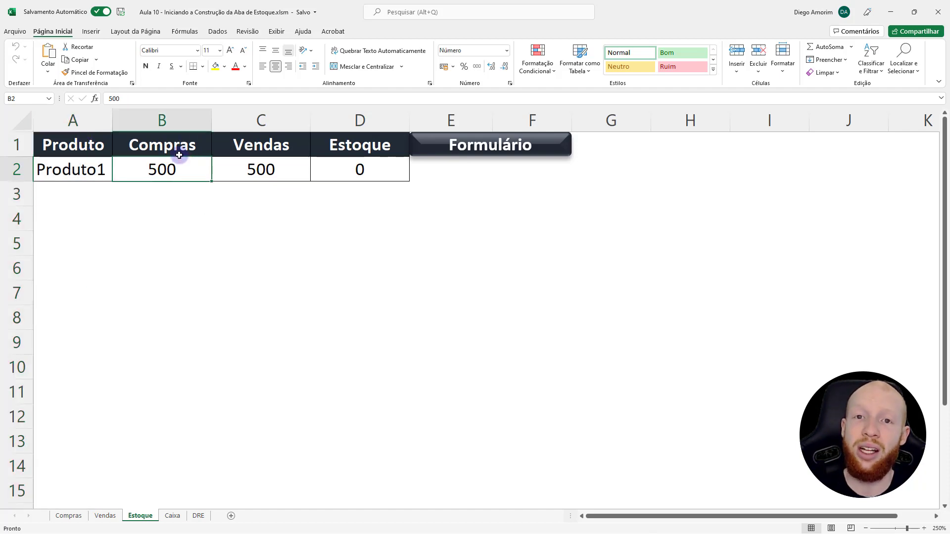
click(82, 169)
key(Down)
key(Down)
key(Down)
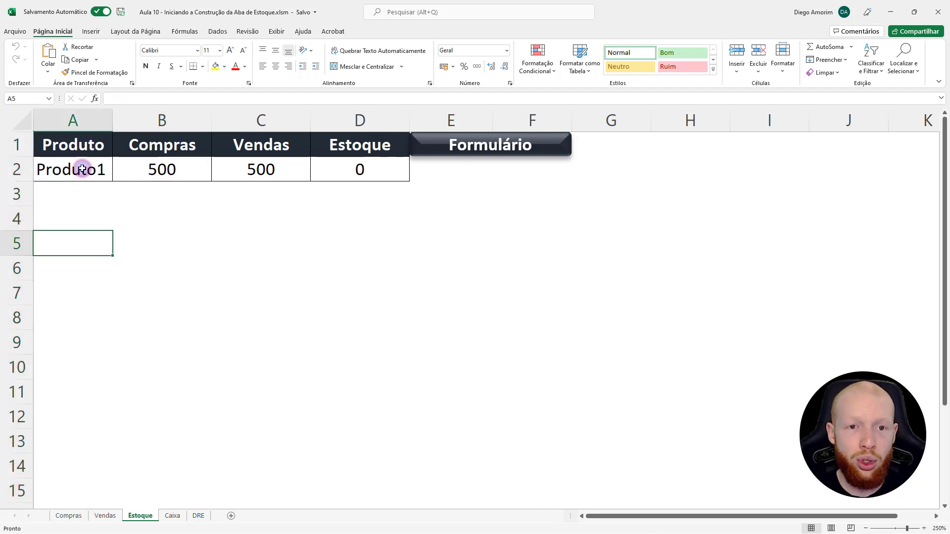
key(Down)
key(Down)
key(Up)
key(Up)
key(Up)
key(Up)
key(Up)
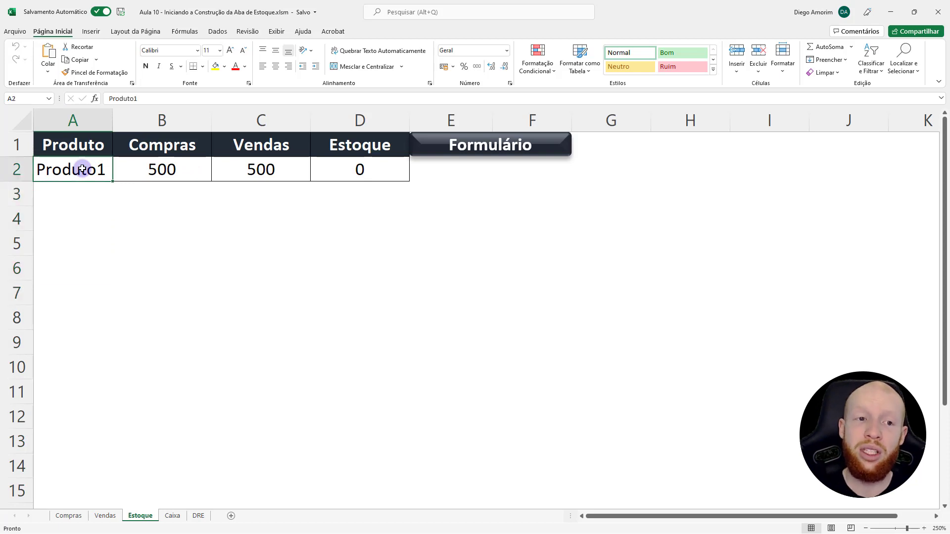
key(Right)
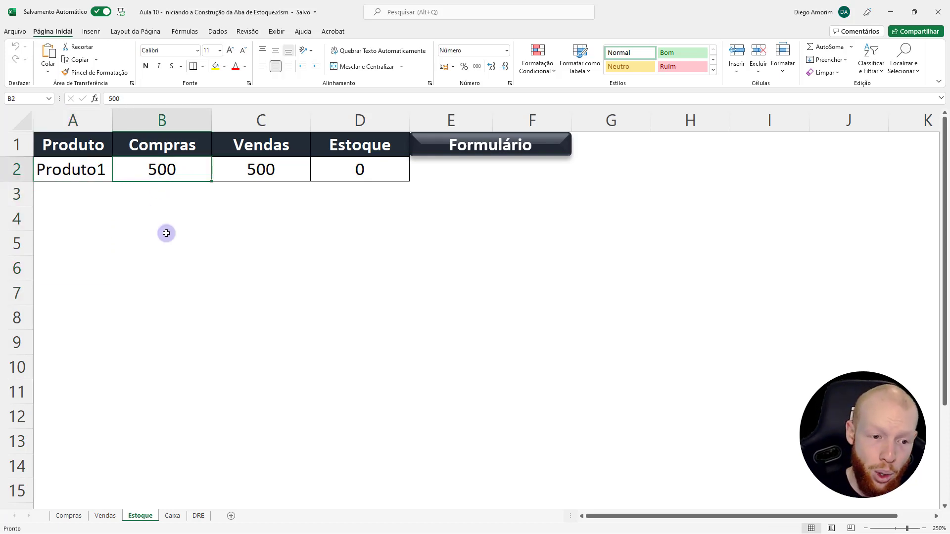
Look over the Compras and Vendas sheets, then return to the Estoque sheet.
click(74, 516)
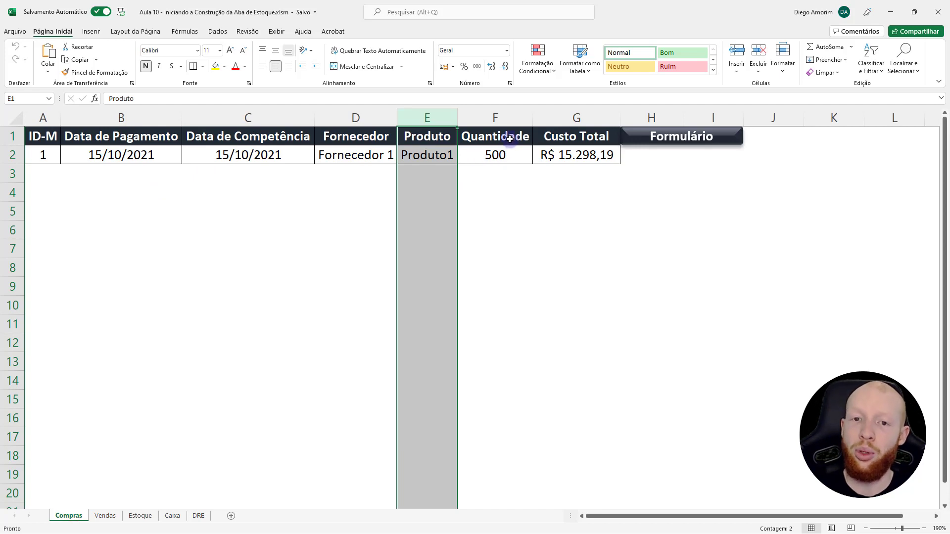
click(114, 515)
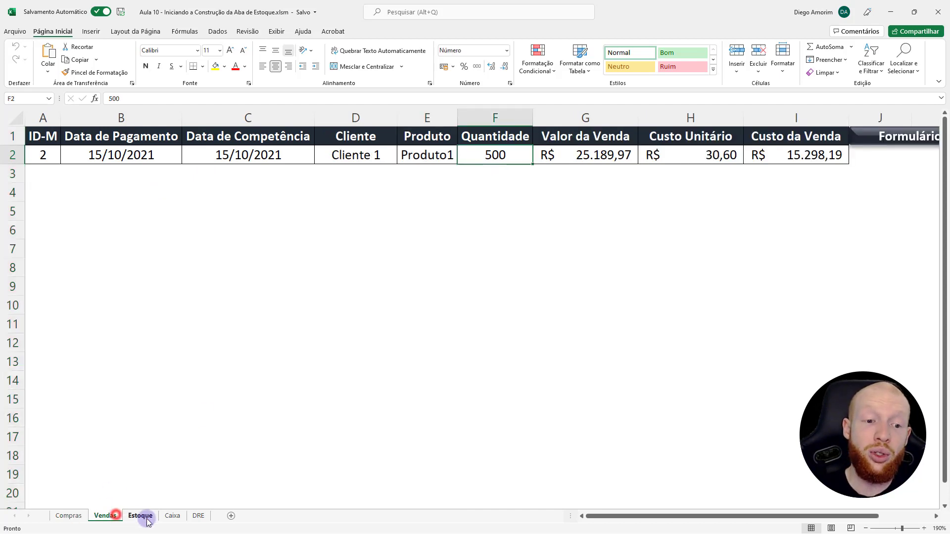
click(146, 517)
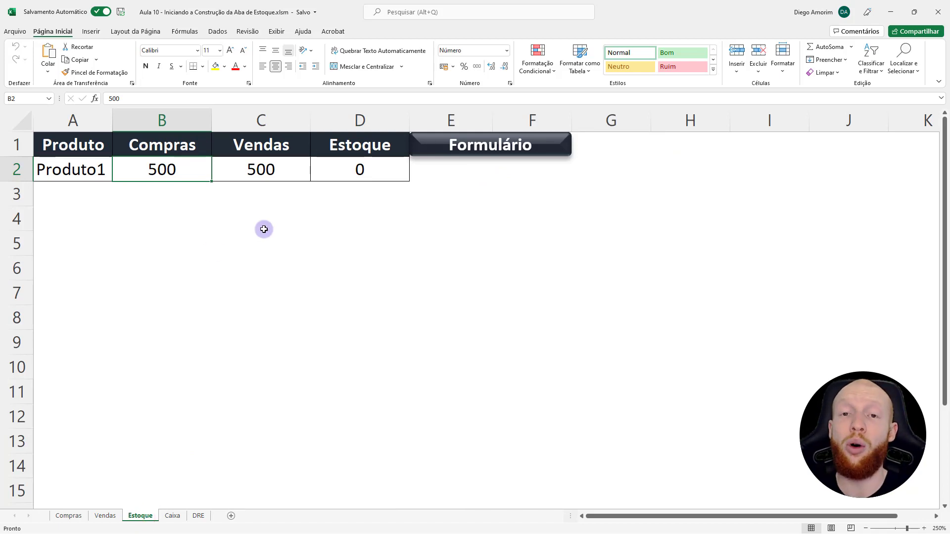
Start a SOMASE formula in Estoque B2 using Compras!E:E as the range, heading back for criteria.
text(=)
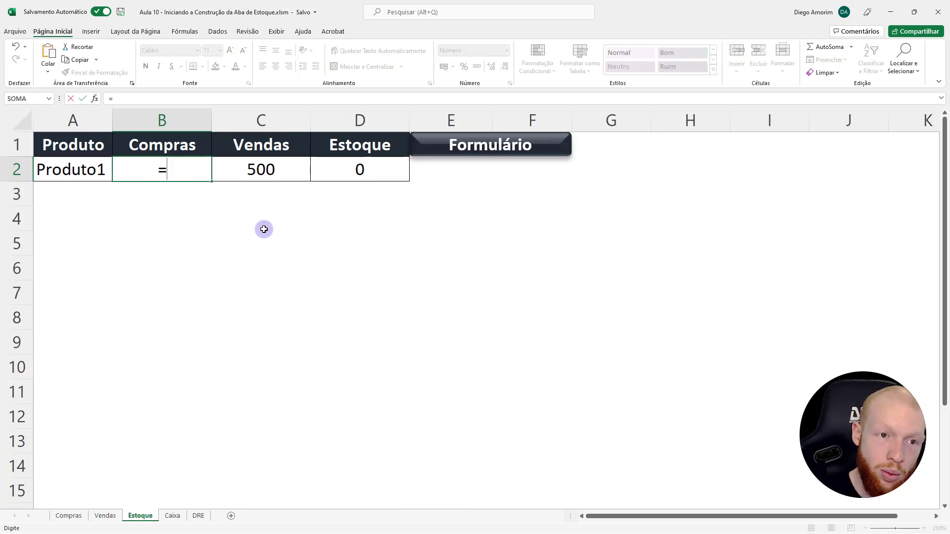
text(somas)
key(Tab)
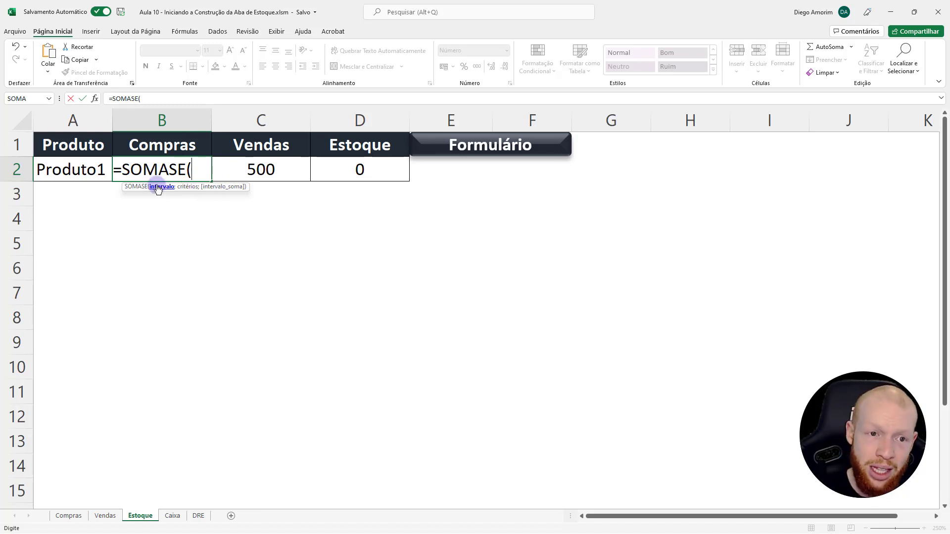
click(69, 516)
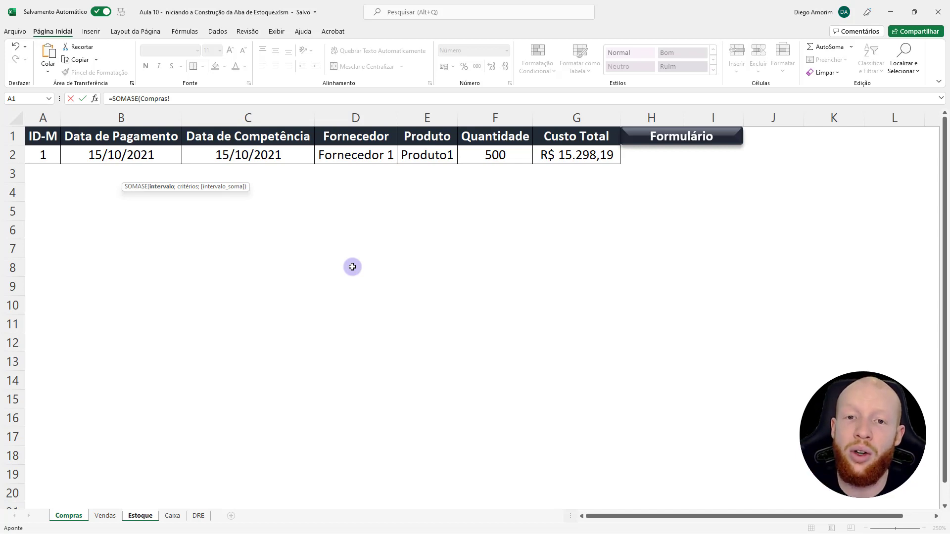
click(430, 117)
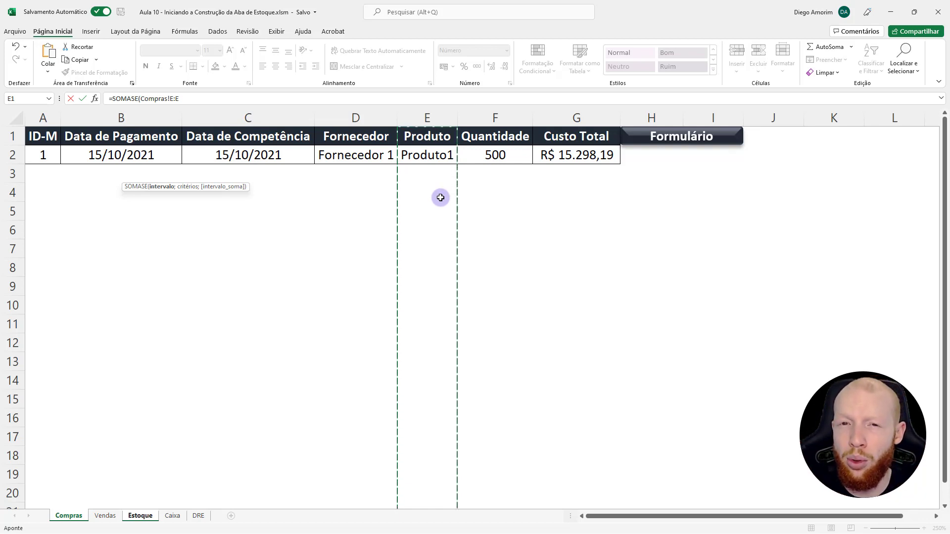
text(;)
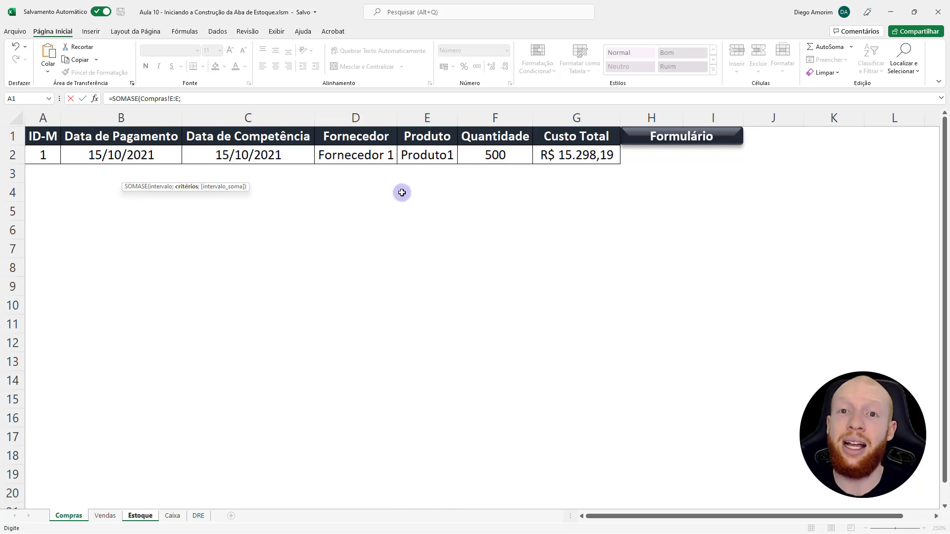
click(141, 517)
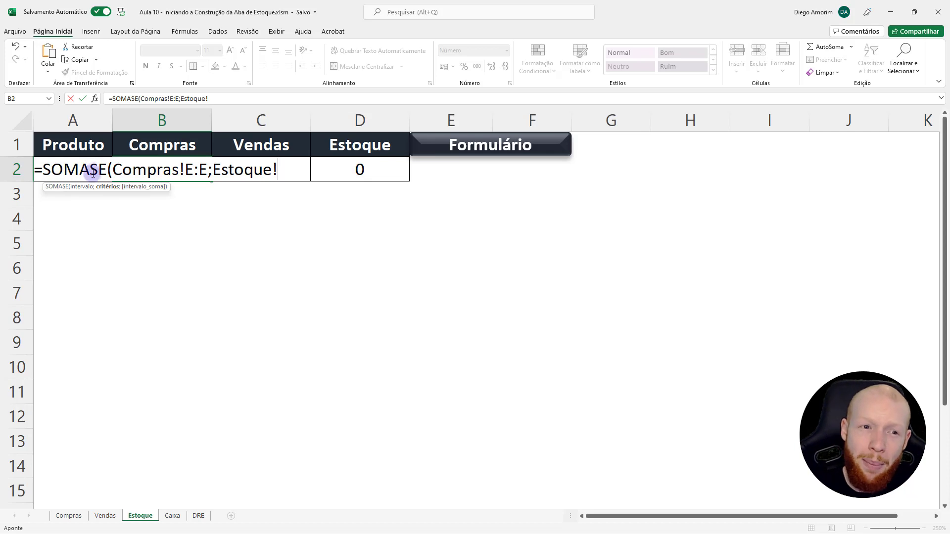
Finish B2 as =SOMASE(Compras!E:E;Estoque!A2;Compras!F:F), returning 500 for Produto1.
click(87, 145)
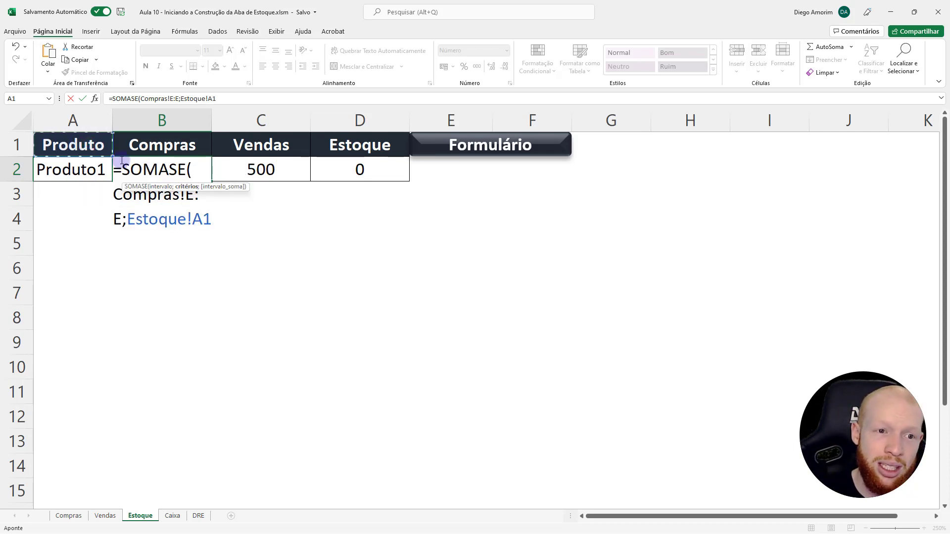
key(Down)
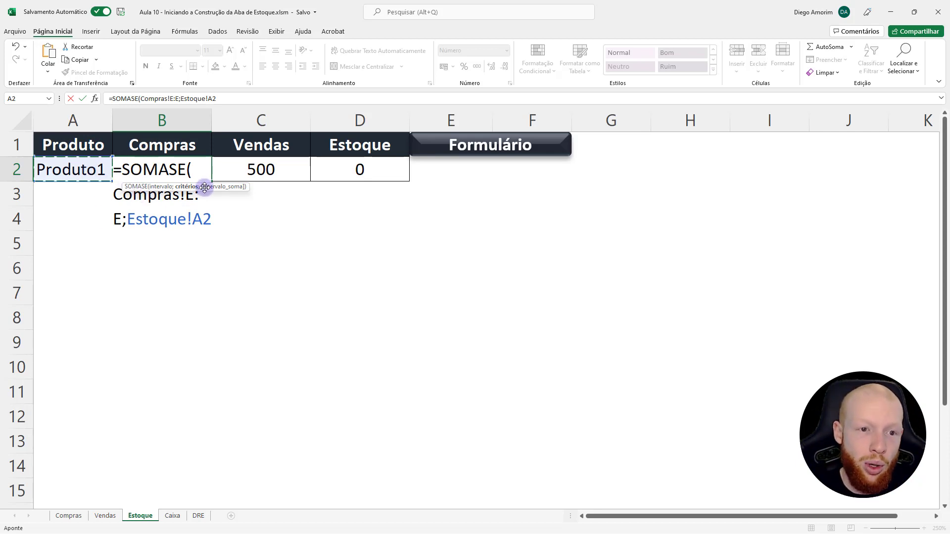
drag(204, 187, 181, 245)
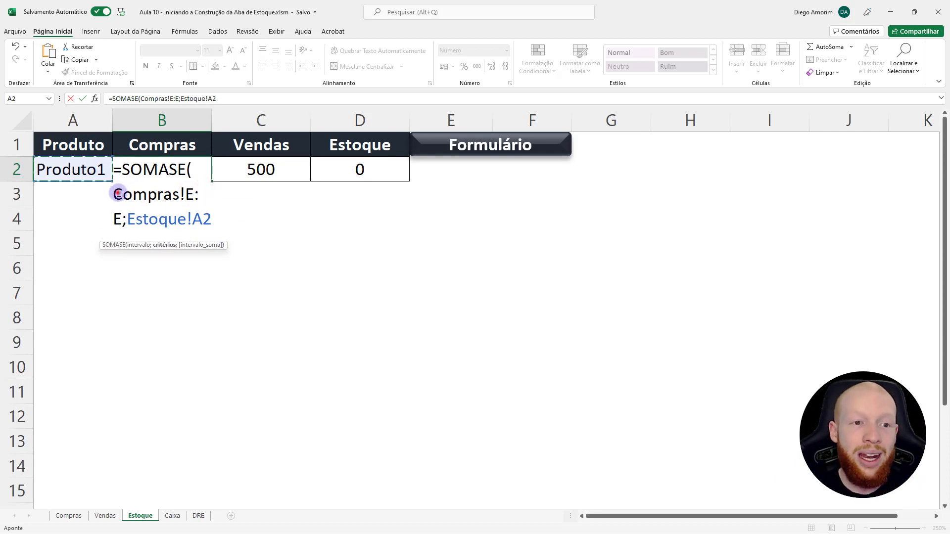
drag(119, 194, 124, 219)
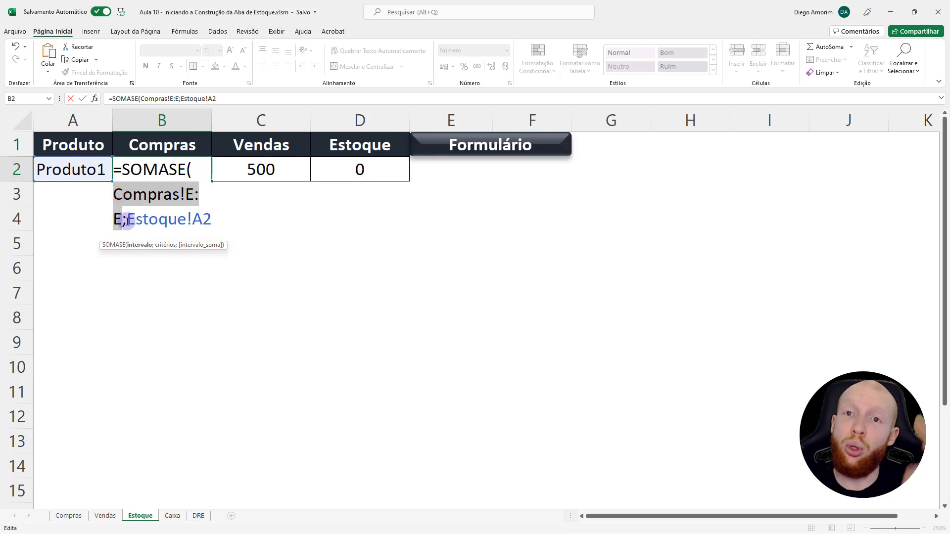
drag(129, 220, 212, 220)
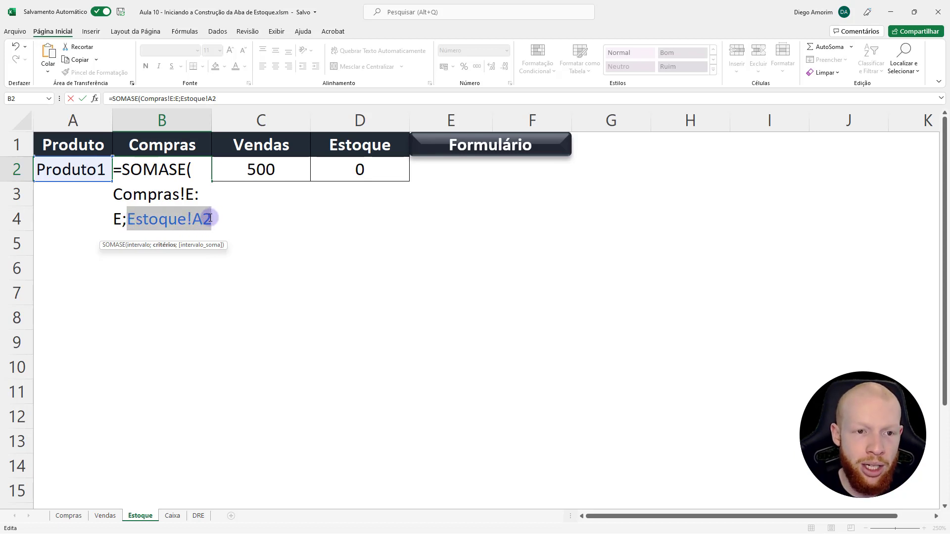
text(;)
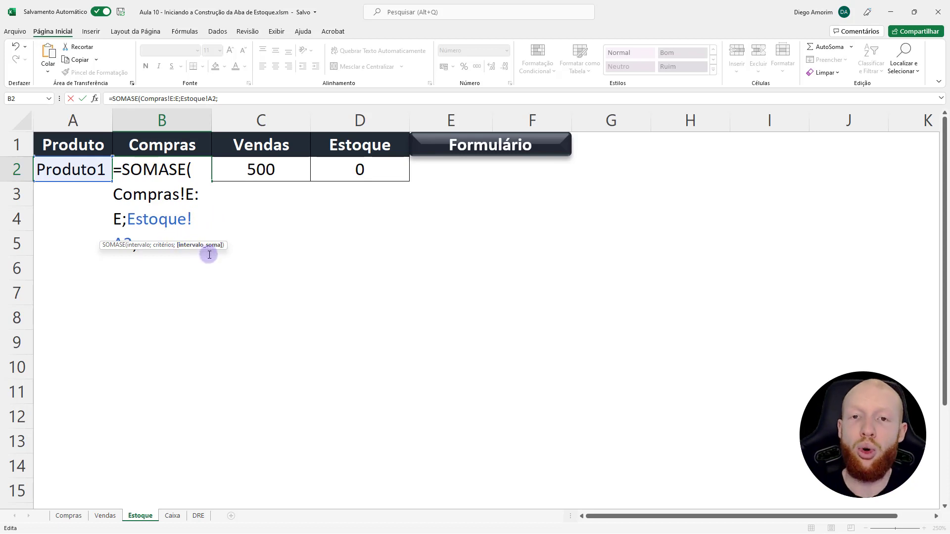
click(70, 516)
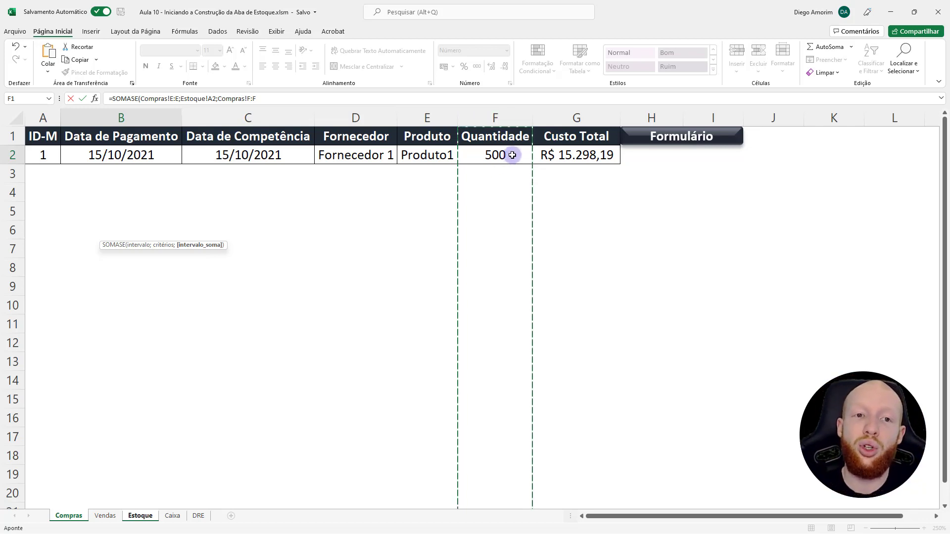
text())
key(Return)
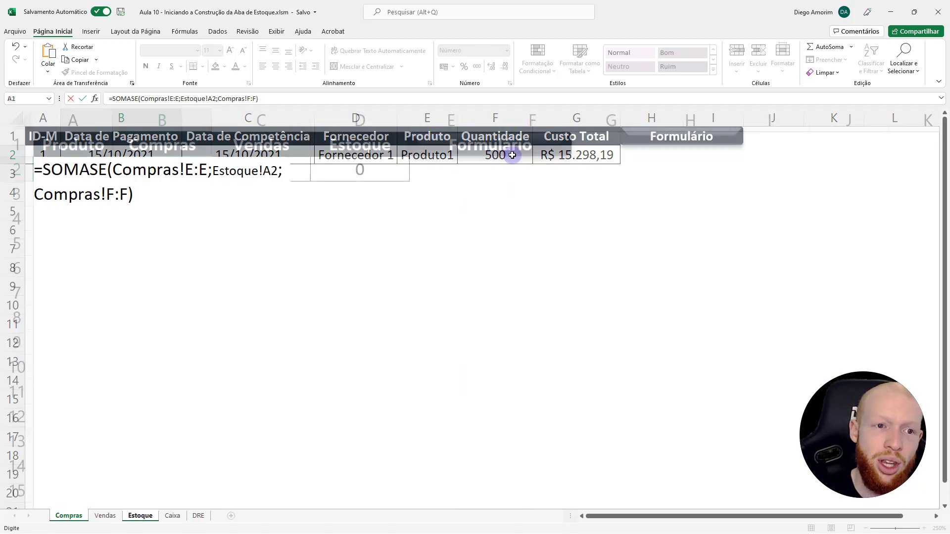
click(159, 170)
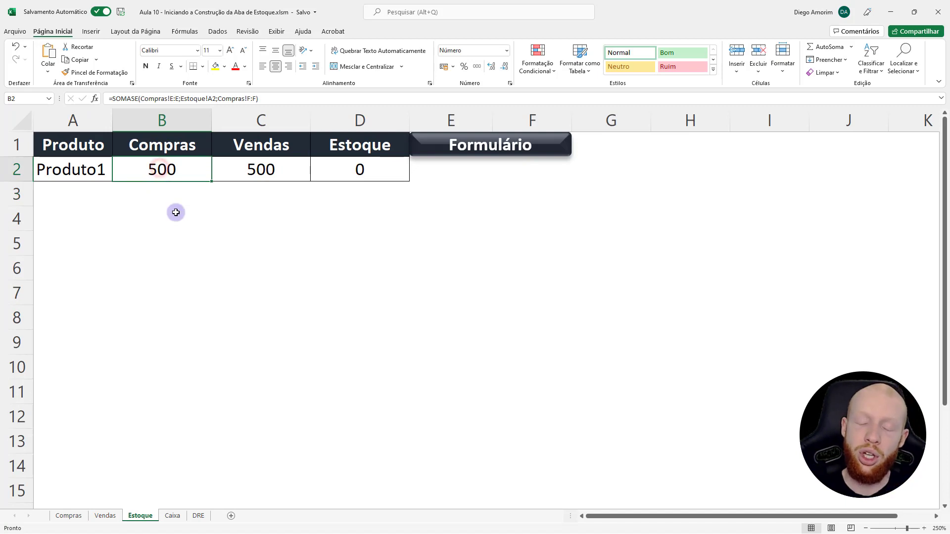
click(258, 169)
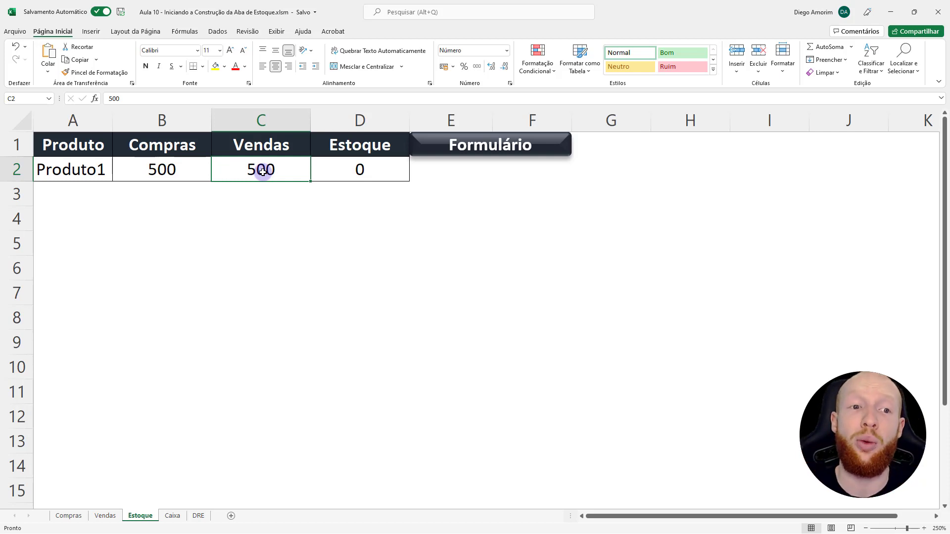
click(194, 166)
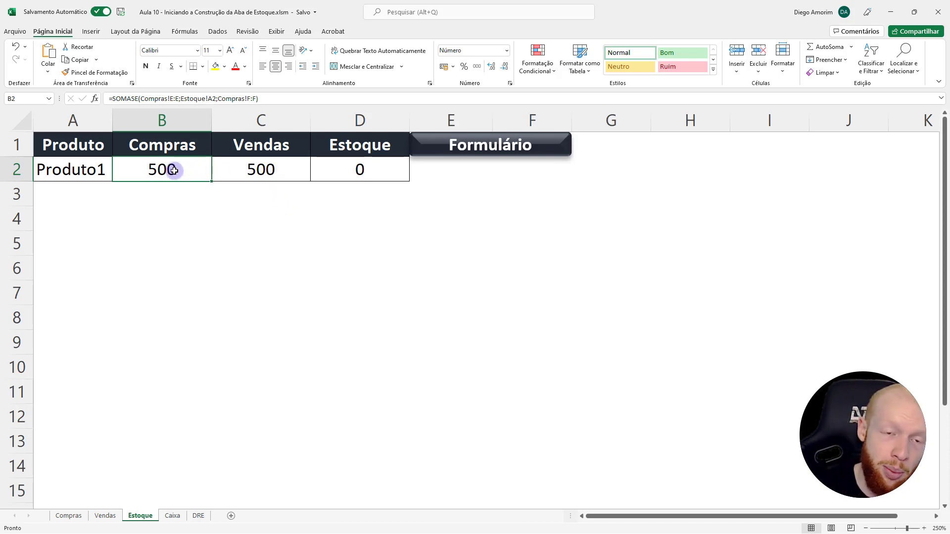
click(281, 176)
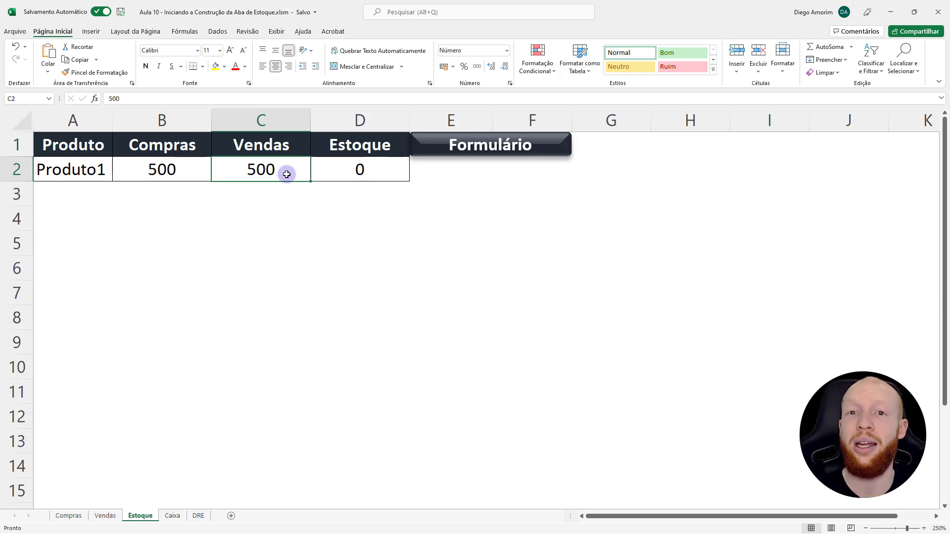
Start a SOMASE formula in Estoque C2 with Vendas!E:E as the range.
text(=)
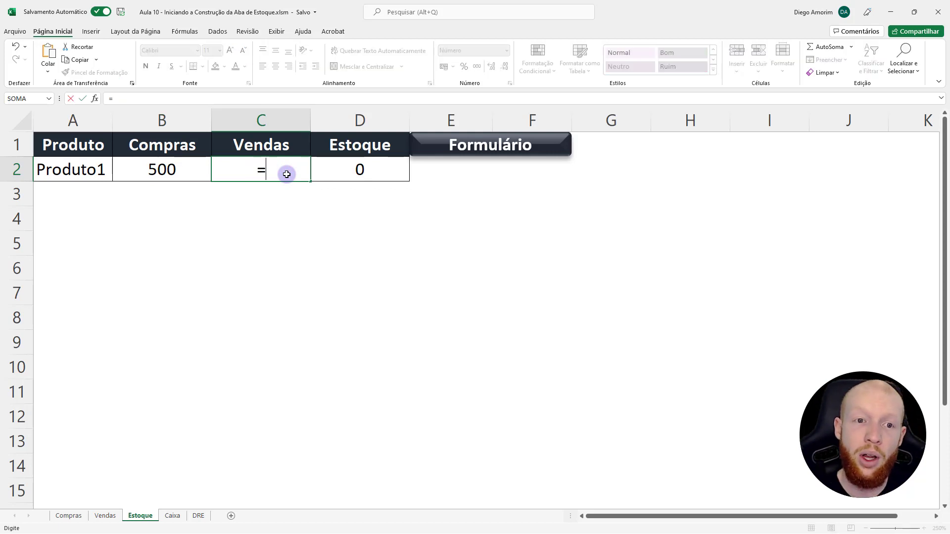
text(somas)
key(Tab)
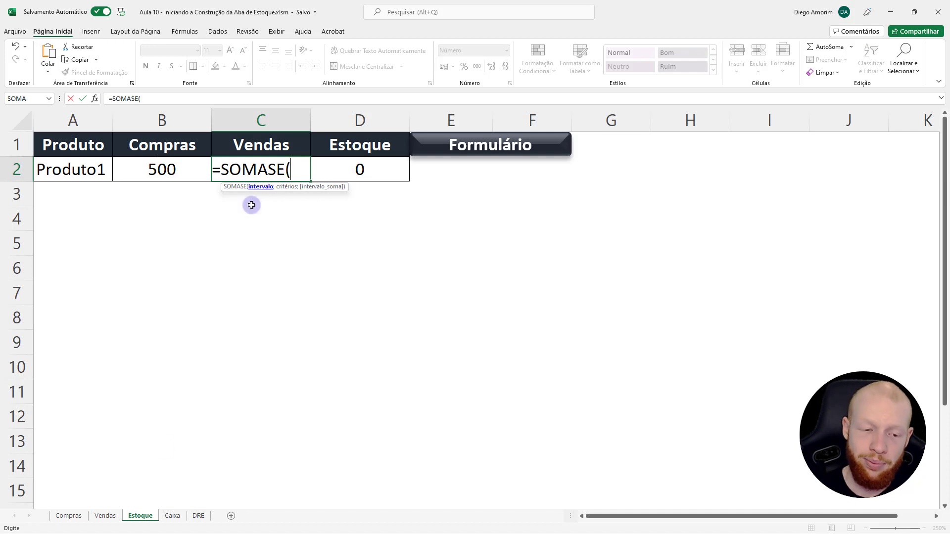
click(110, 516)
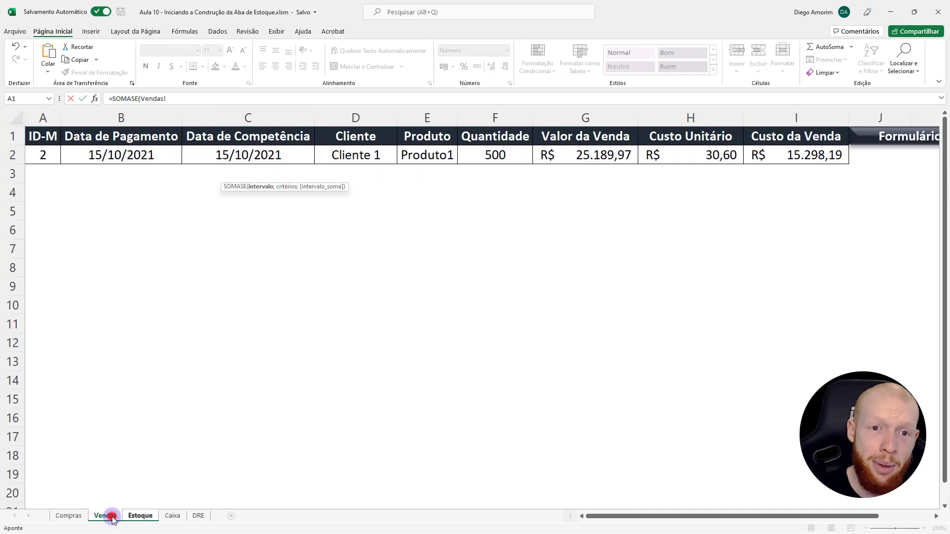
click(427, 118)
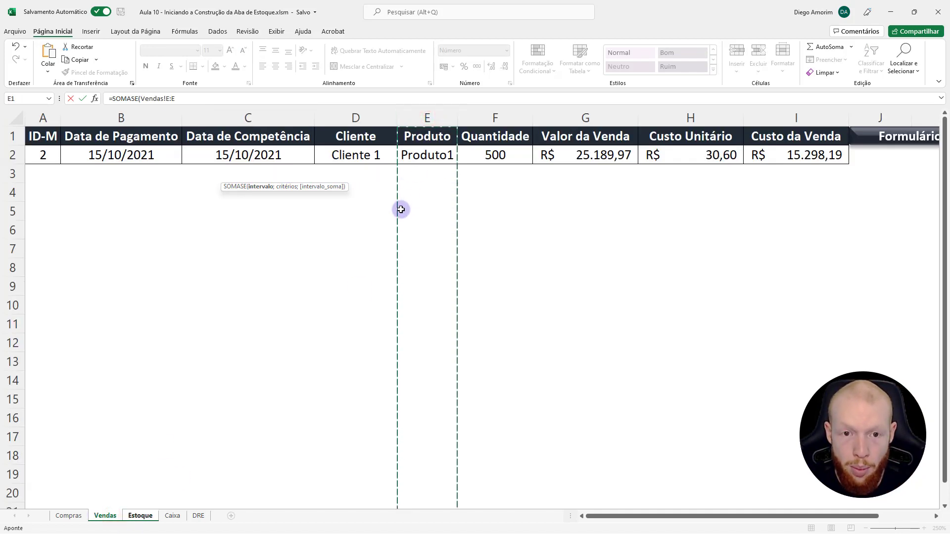
text(;)
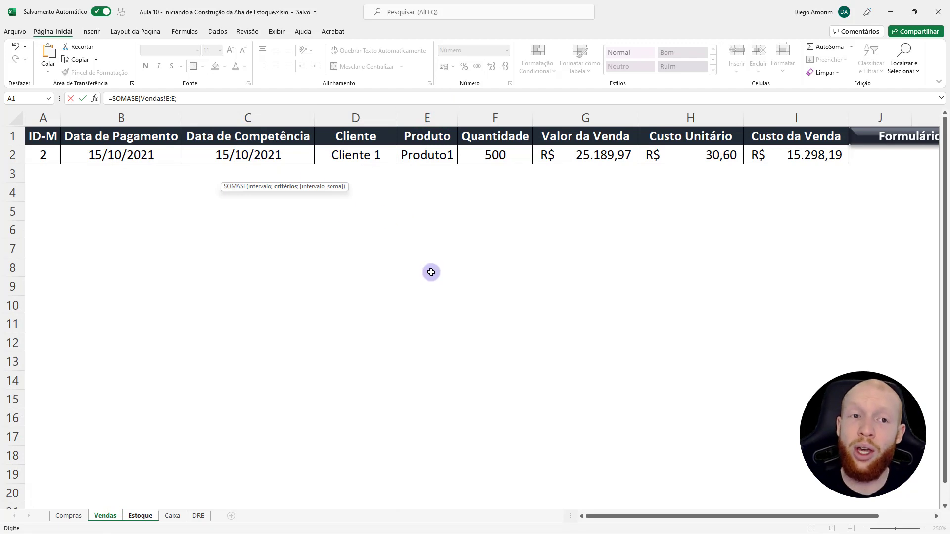
Complete C2 with criteria Estoque!A2 and sum range Vendas!F:F, giving 500, then move to D2.
click(152, 513)
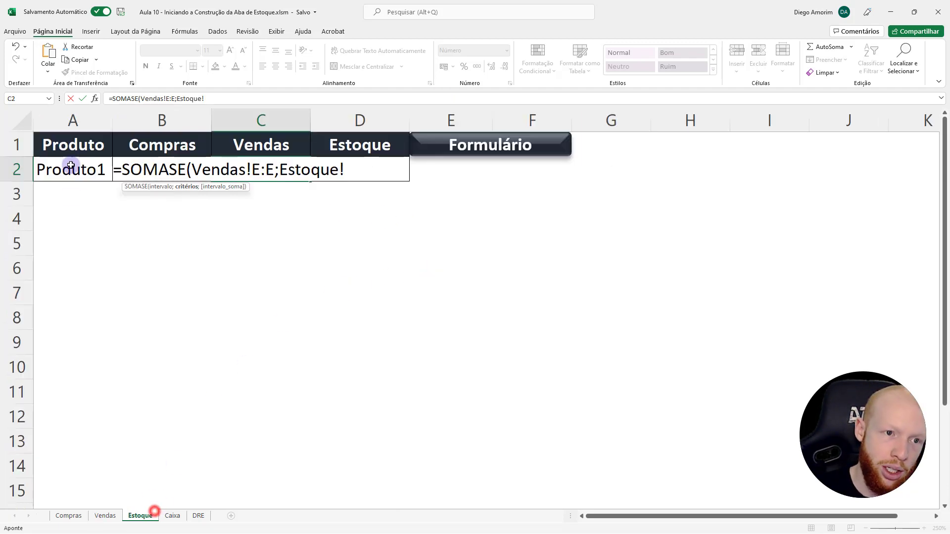
click(70, 166)
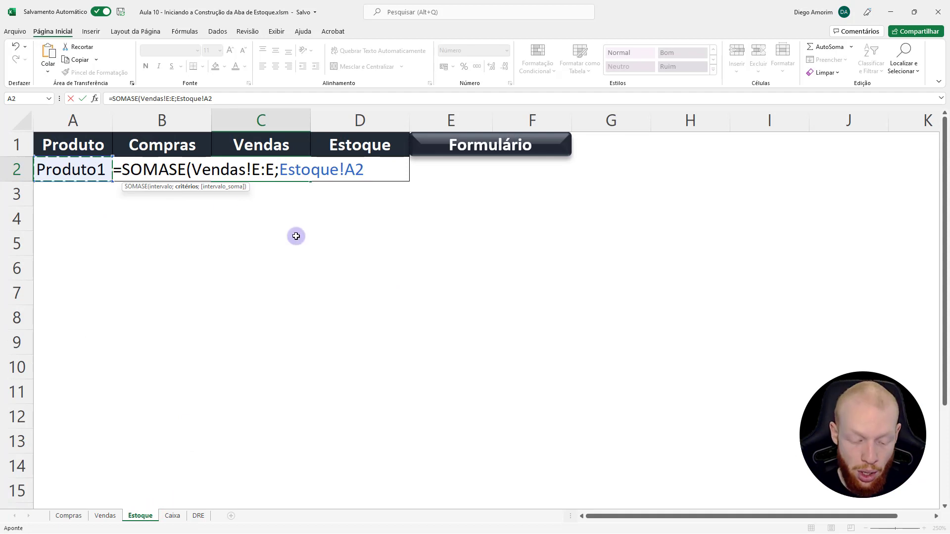
text(;)
click(111, 517)
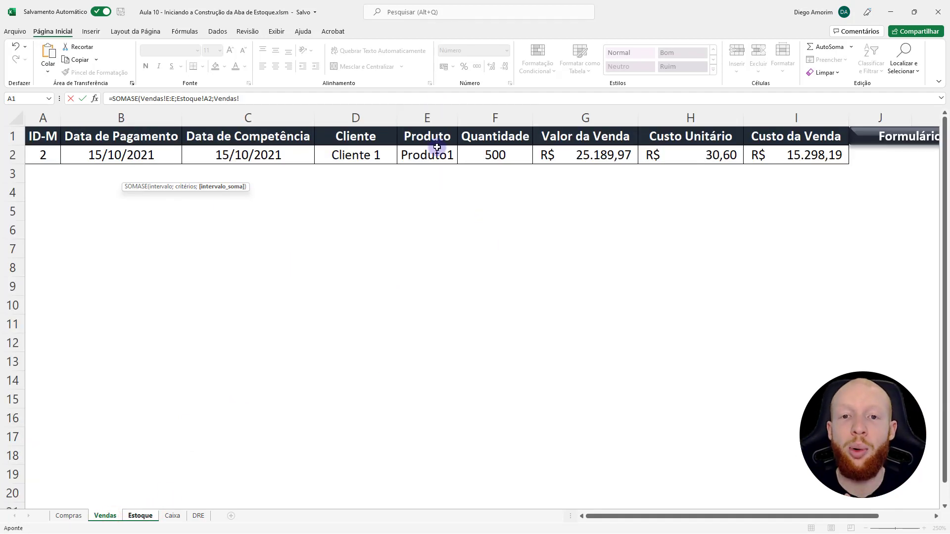
click(495, 119)
key(Return)
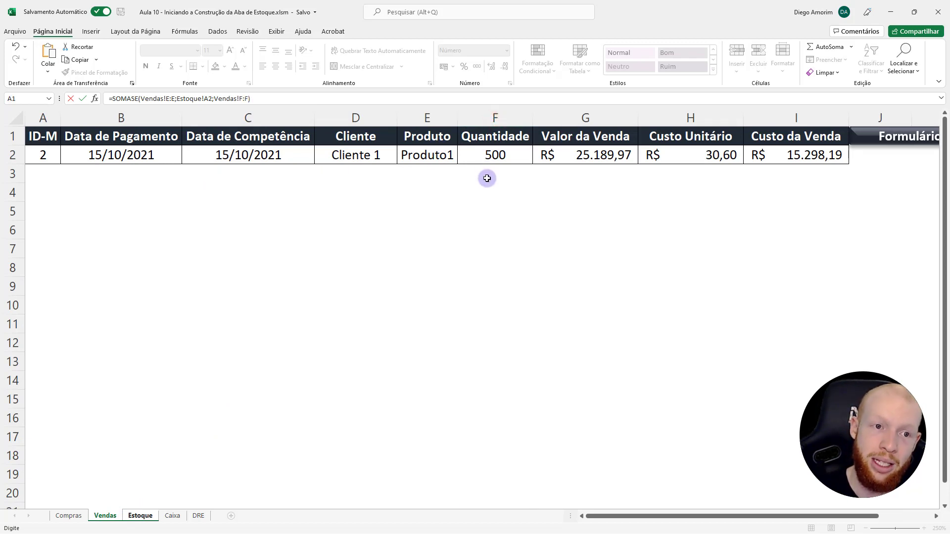
key(Right)
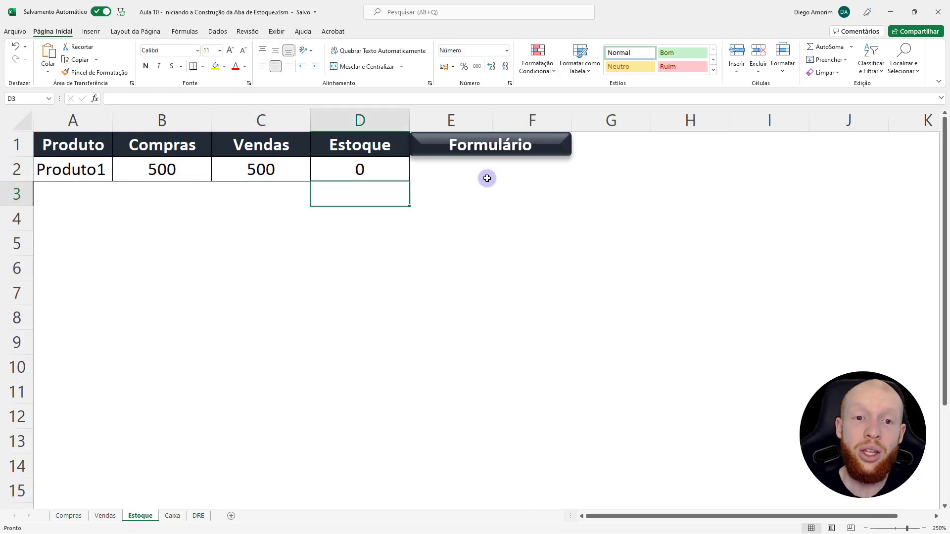
key(Up)
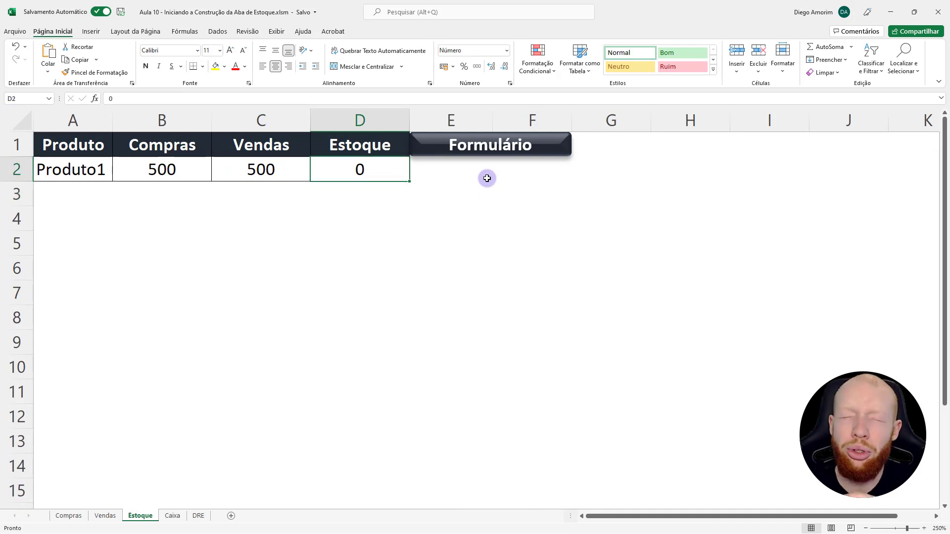
Enter =B2-C2 in D2 so the stock shows 0.
text(=)
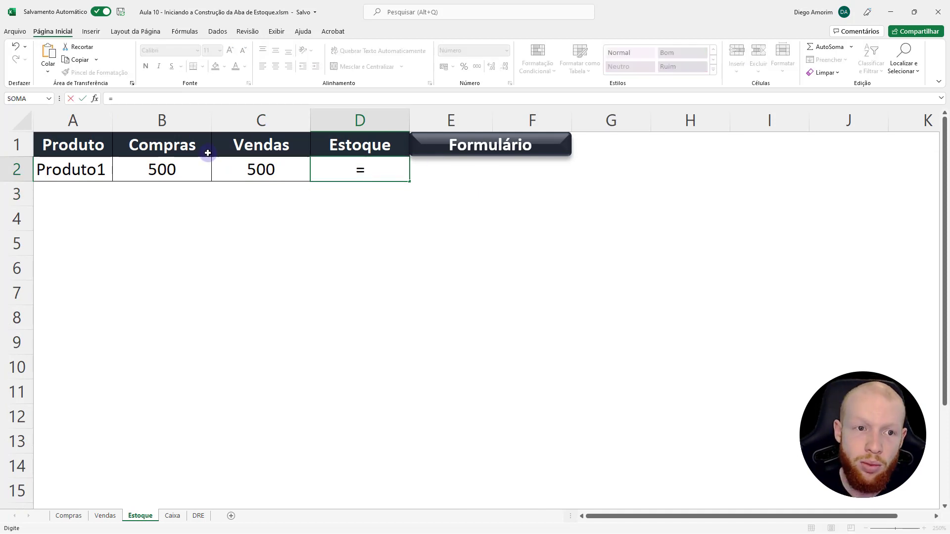
click(158, 164)
text(-)
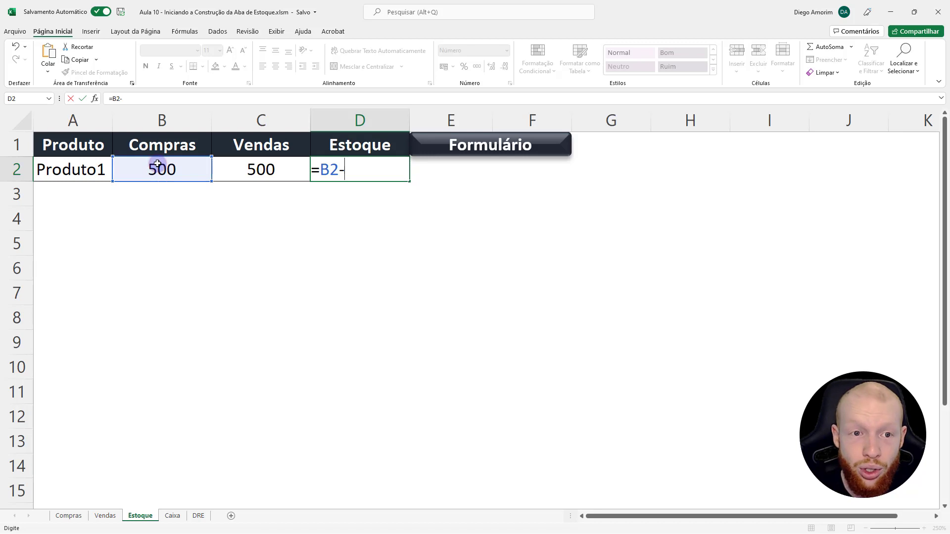
click(240, 169)
key(Return)
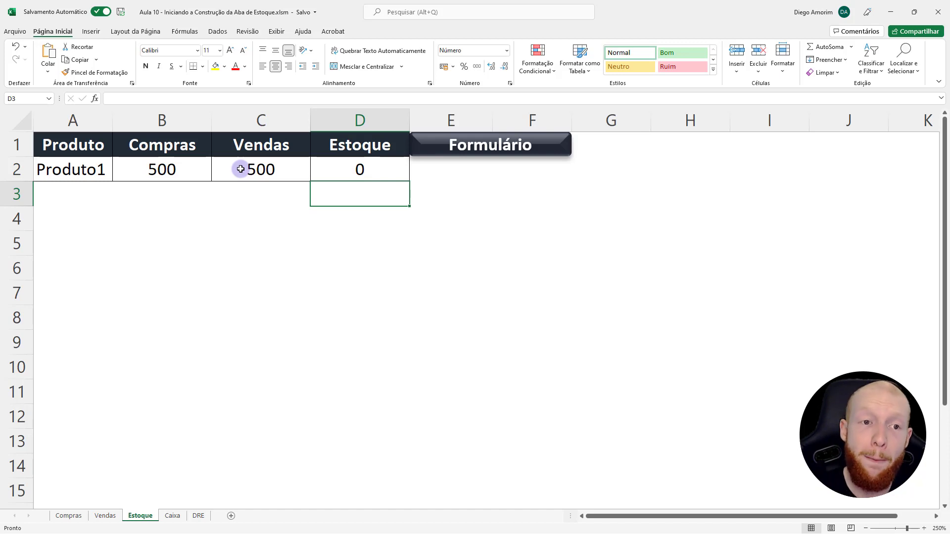
Review the Compras, Vendas and Estoque columns and the formulas in B2, C2 and D2.
click(178, 120)
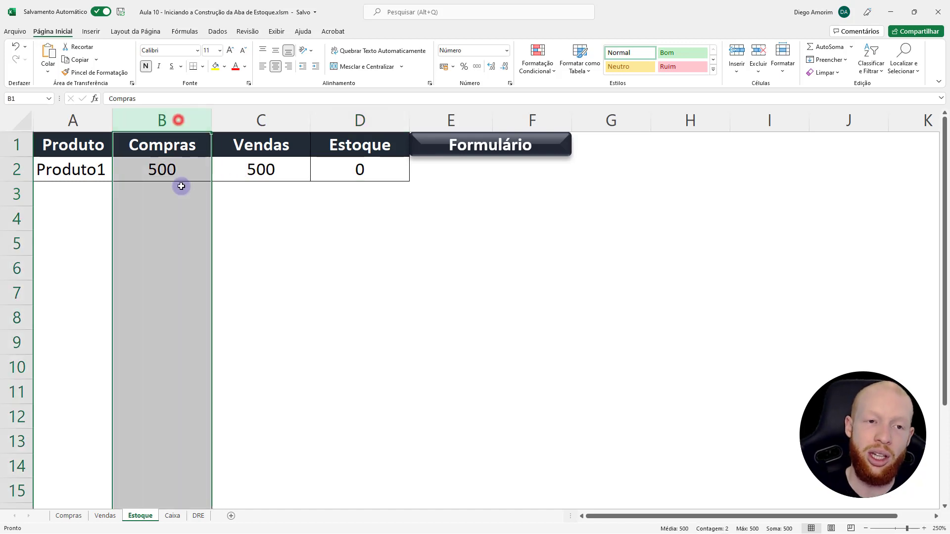
click(267, 118)
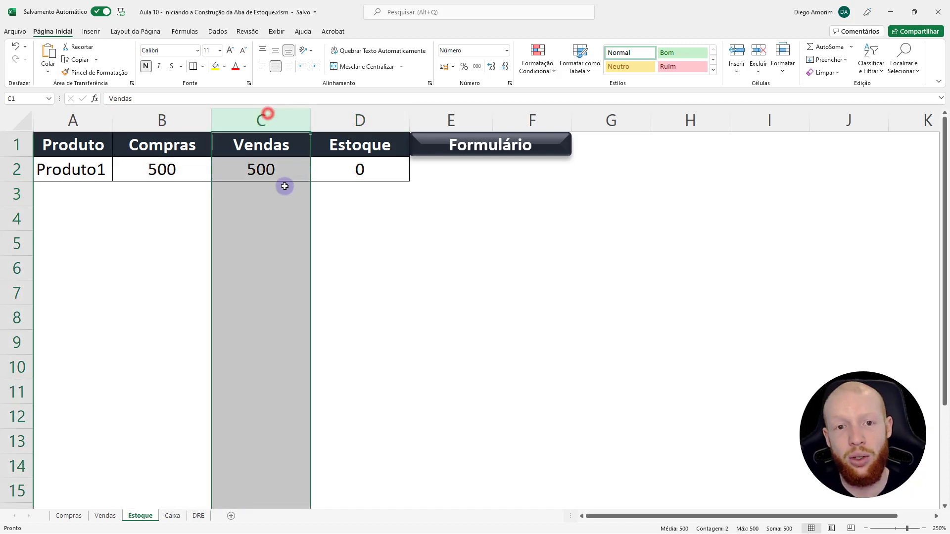
click(347, 116)
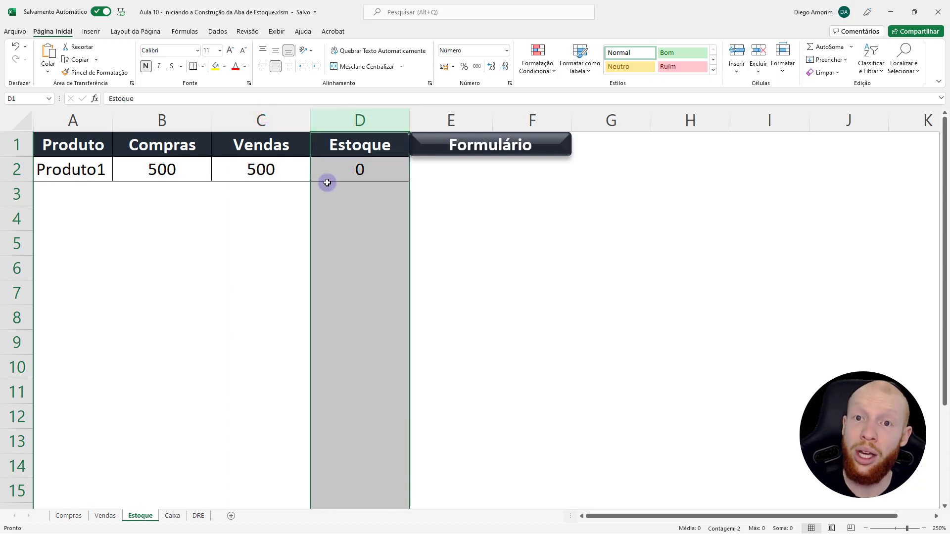
click(169, 170)
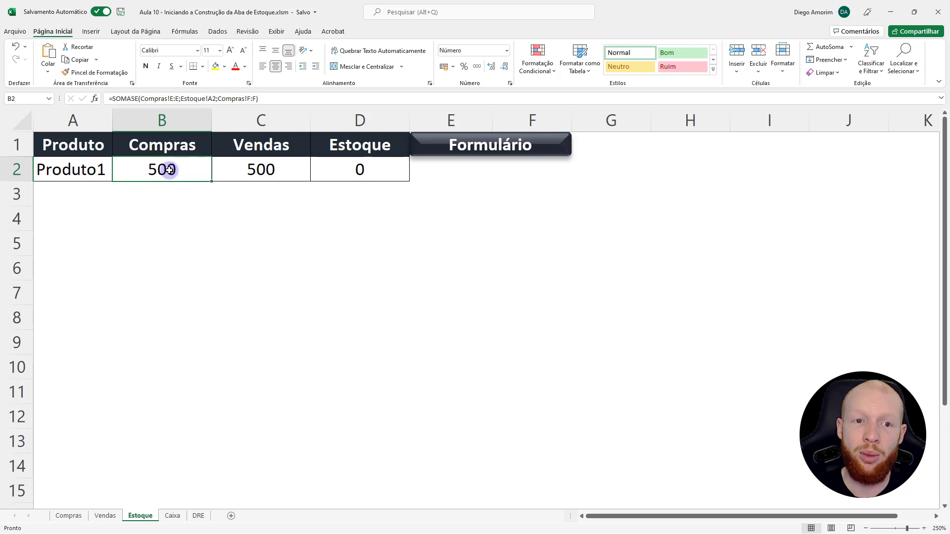
click(257, 169)
click(341, 167)
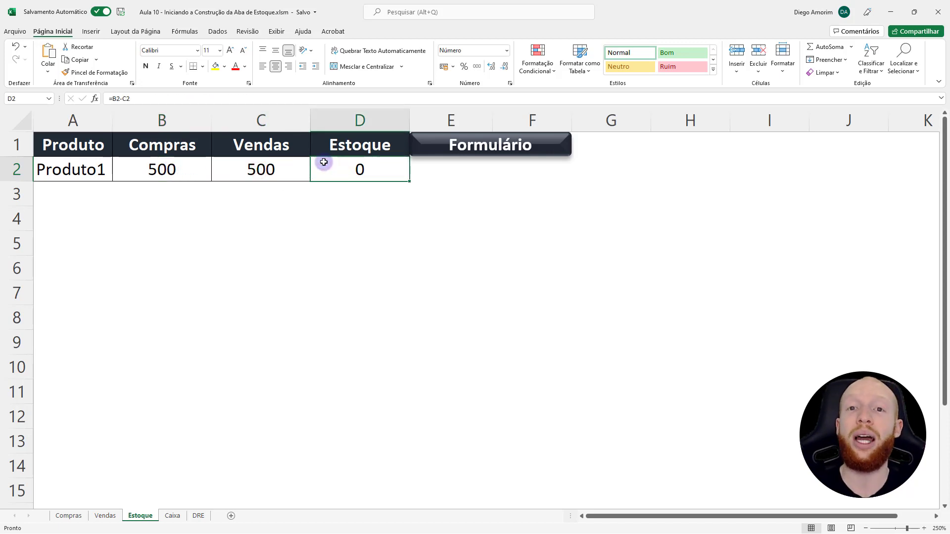
Open the modAtualizarCaixaListagem module in VBA and scroll to the Estoque routine.
key(alt+F11)
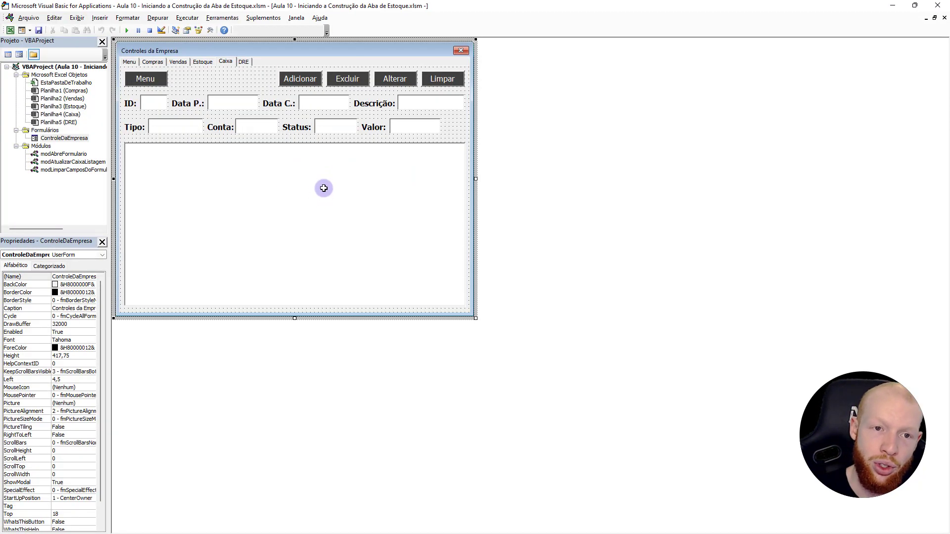
double_click(72, 162)
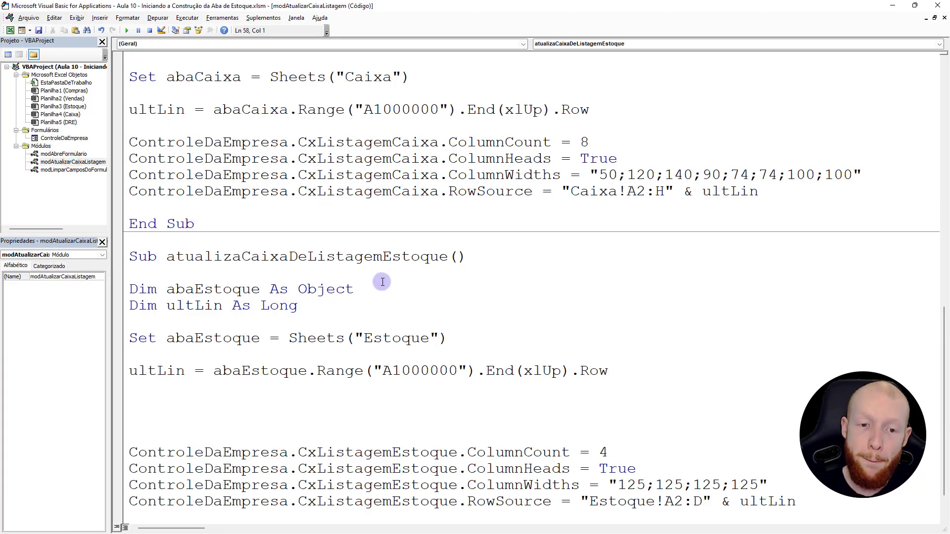
scroll(382, 282, down, 1)
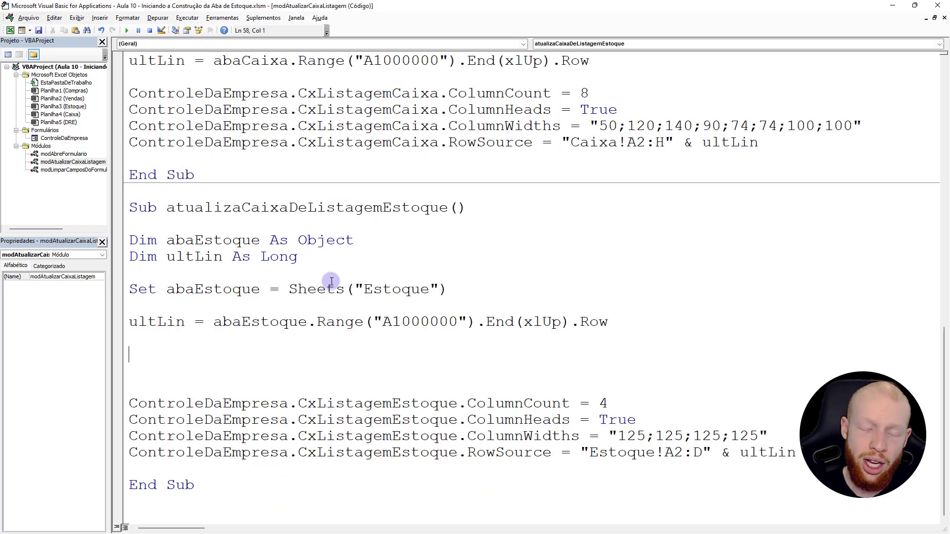
Compare against the Estoque sheet's row 2 and columns, then select abaEstoque on the ultLin line.
key(alt+F11)
click(8, 171)
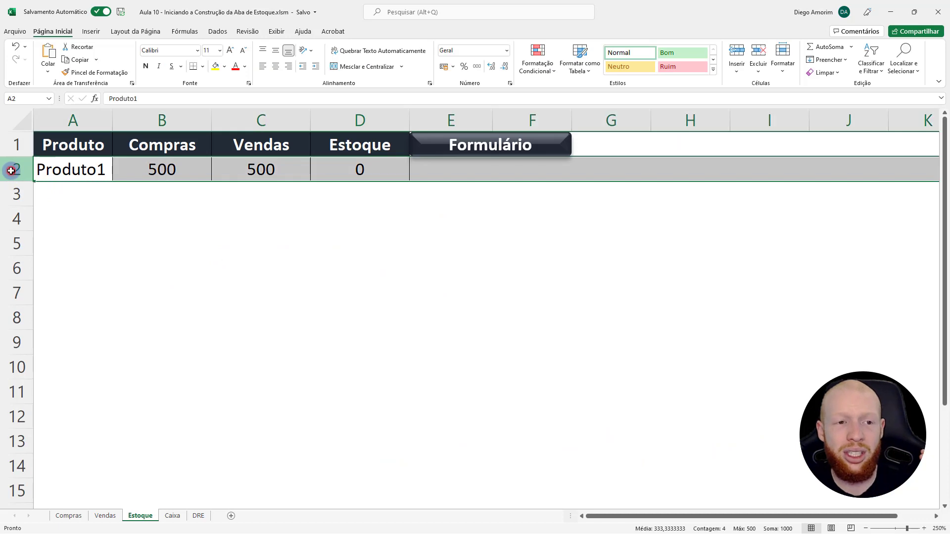
click(159, 121)
drag(247, 121, 175, 118)
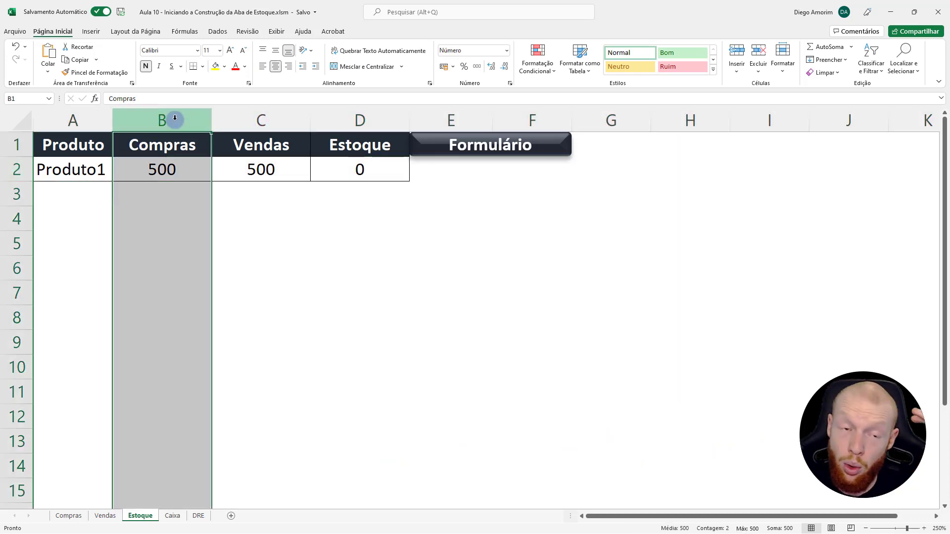
click(259, 119)
click(340, 118)
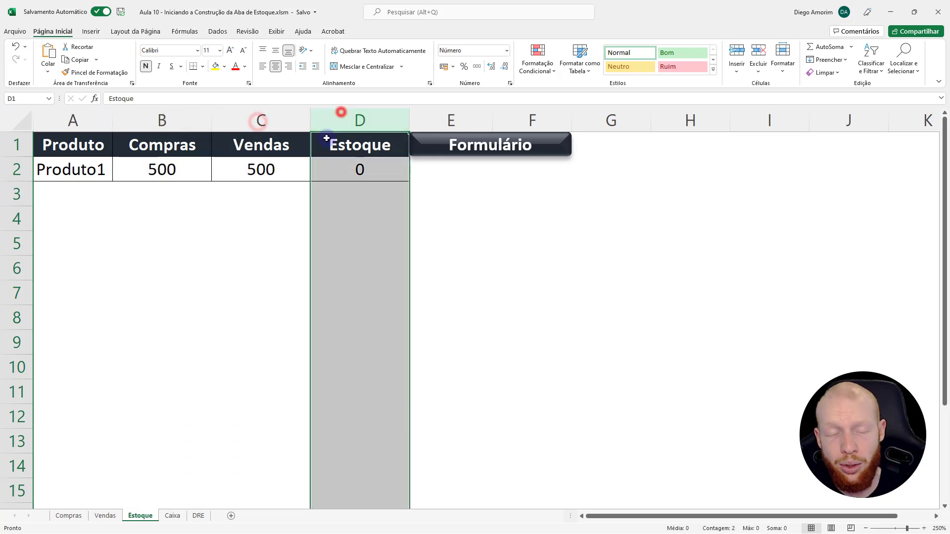
key(alt+F11)
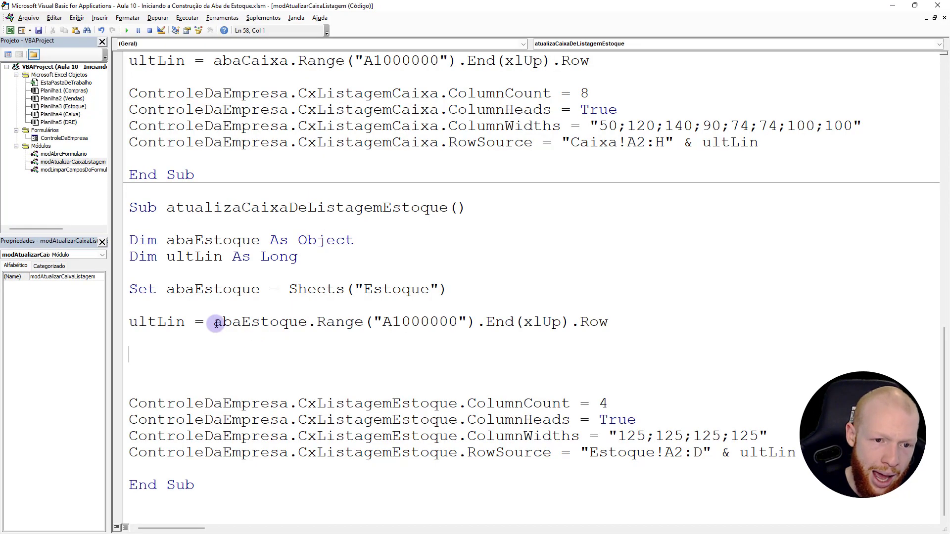
mouse_move(214, 323)
mouse_down()
mouse_move(332, 324)
mouse_move(307, 323)
mouse_up()
Write the line abaEstoque.Cells(2, 2).Value = Formula below the ultLin line.
key(ctrl+c)
click(191, 354)
key(ctrl+v)
text(.)
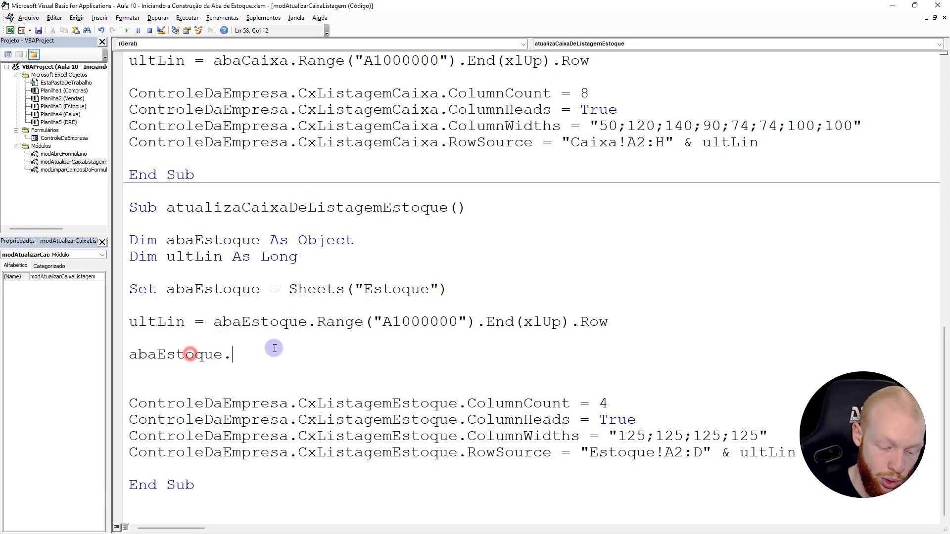
text(cells(2,2).value = formula)
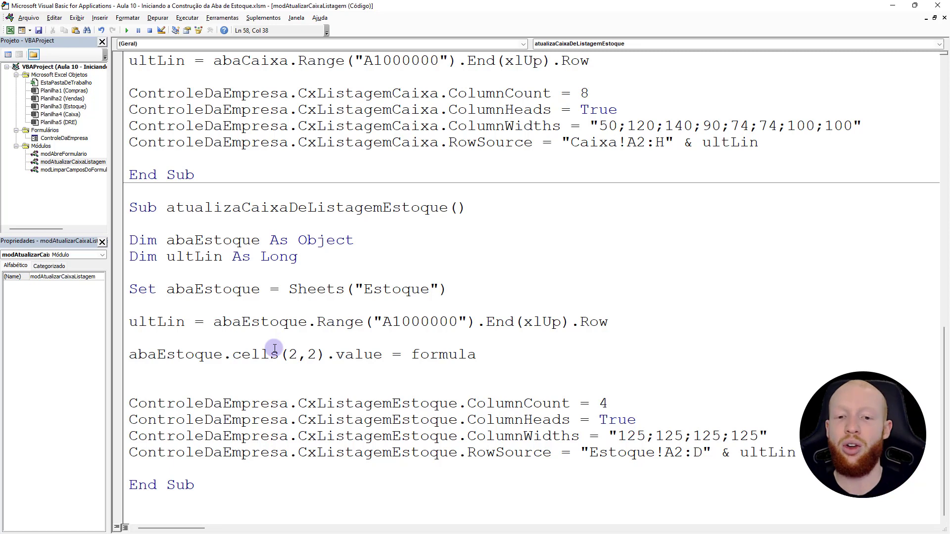
key(Down)
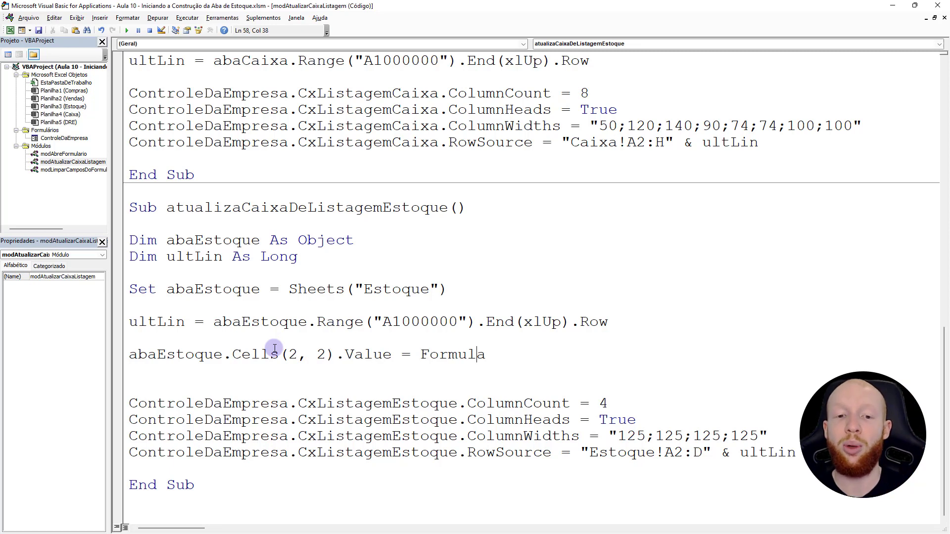
Duplicate the Cells line twice and change the middle copy's column to 3.
key(shift+Home)
key(ctrl+c)
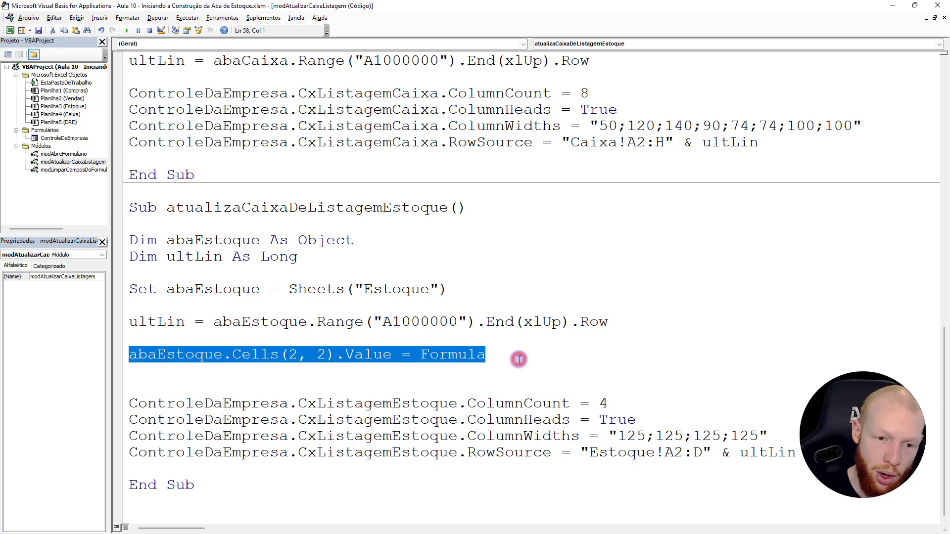
key(Down)
key(ctrl+v)
key(Return)
key(ctrl+v)
key(Delete)
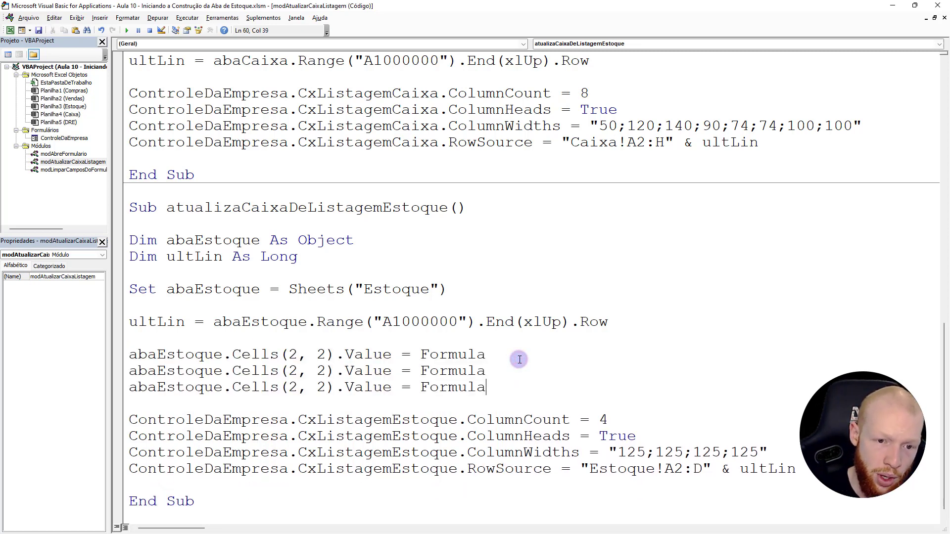
double_click(321, 371)
text(3)
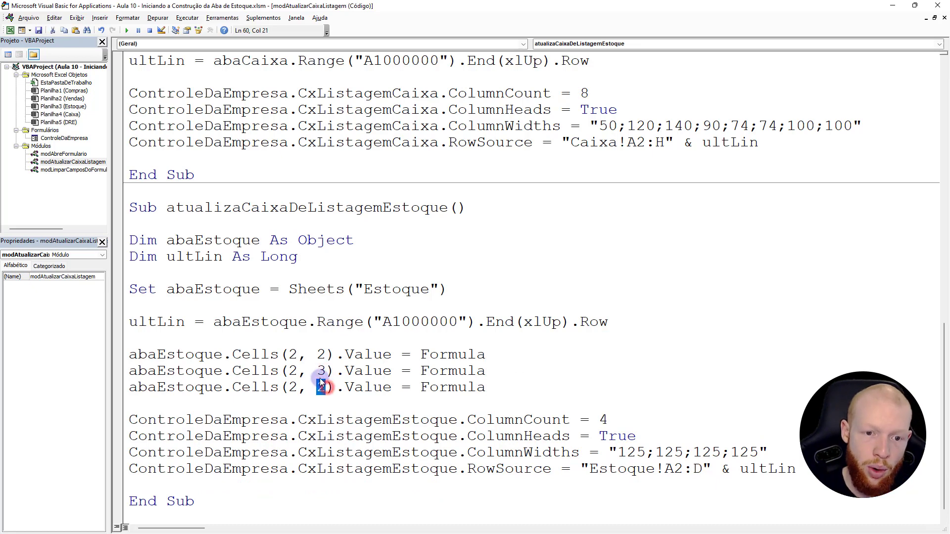
Compare each Cells line against the Compras, Vendas and Estoque columns on the Excel sheet.
drag(503, 356, 421, 355)
drag(340, 356, 63, 355)
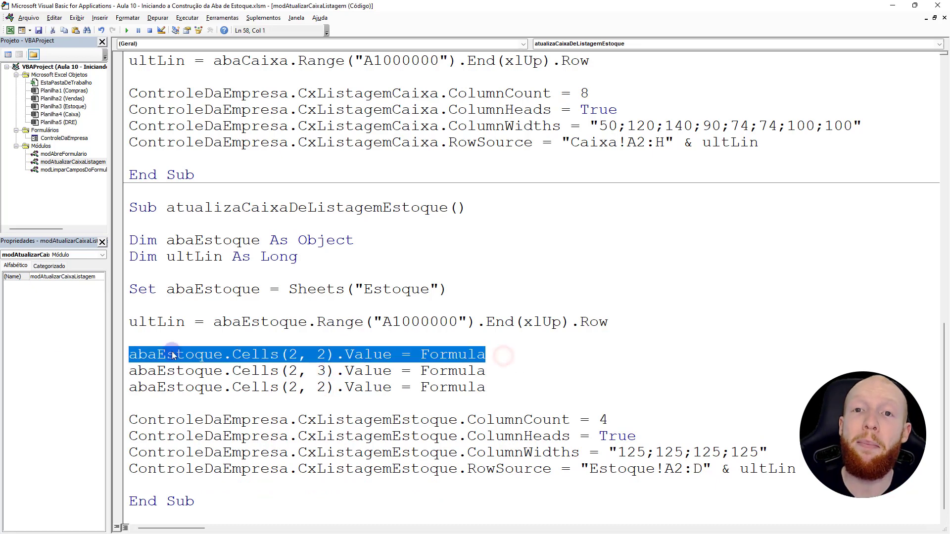
key(alt+F11)
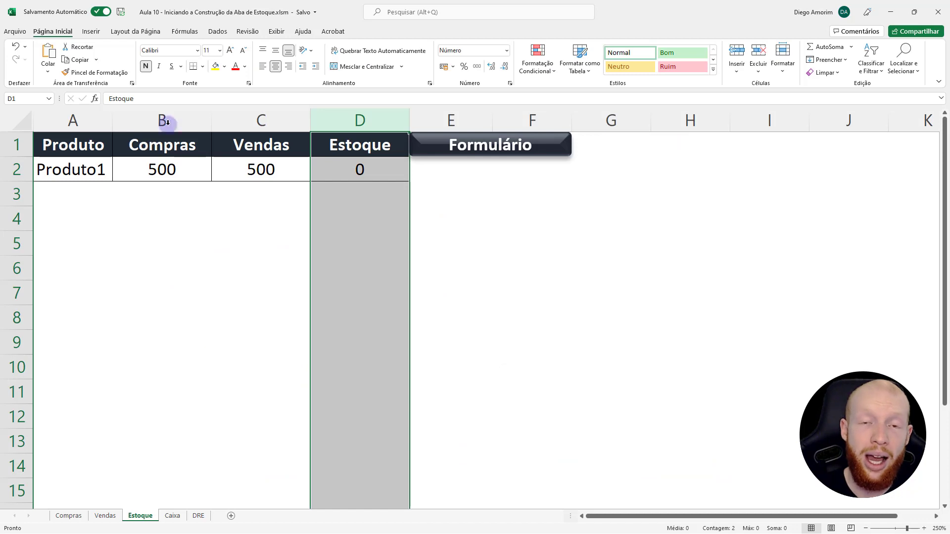
key(alt+F11)
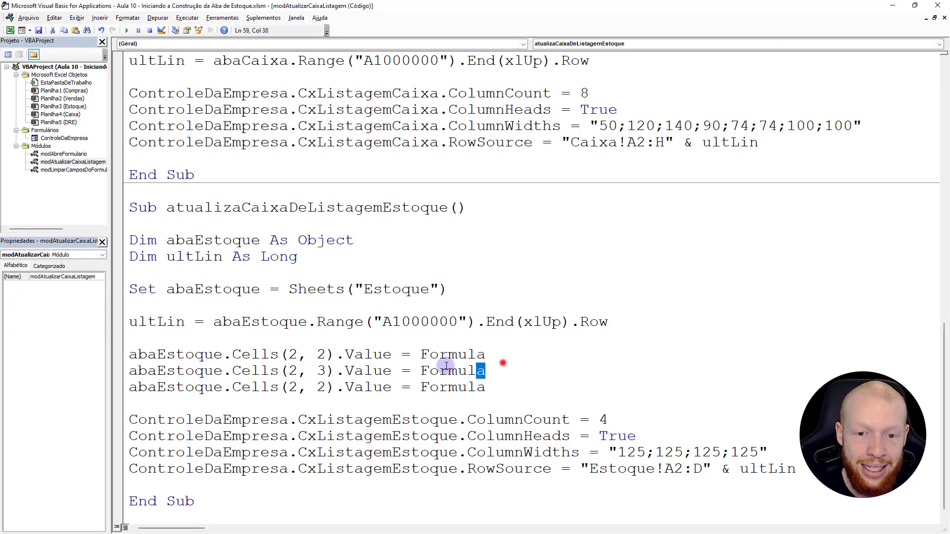
drag(503, 368, 120, 371)
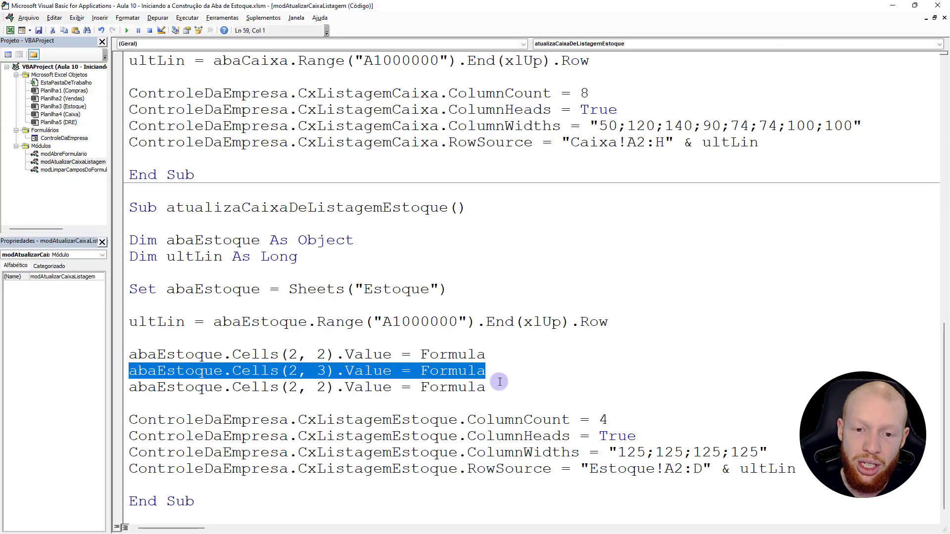
drag(499, 387, 121, 388)
key(alt+F11)
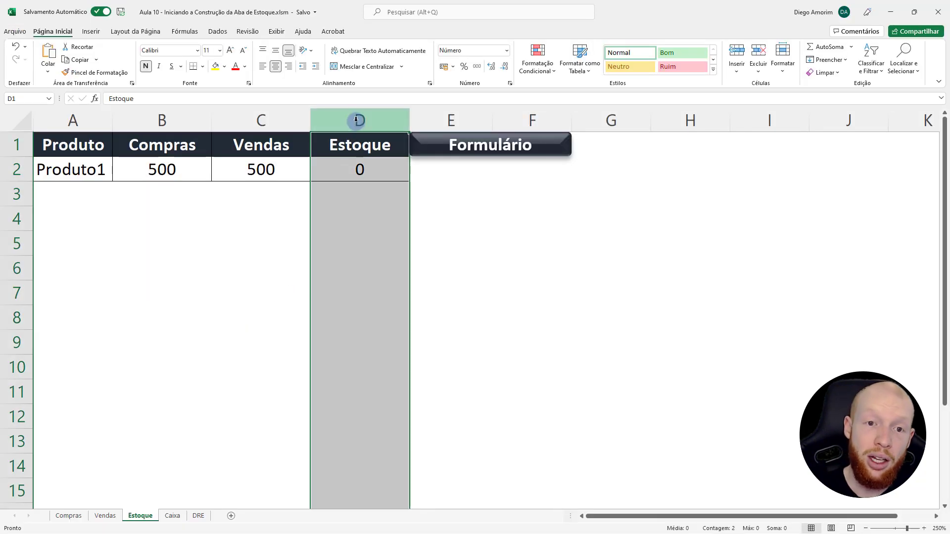
key(alt+F11)
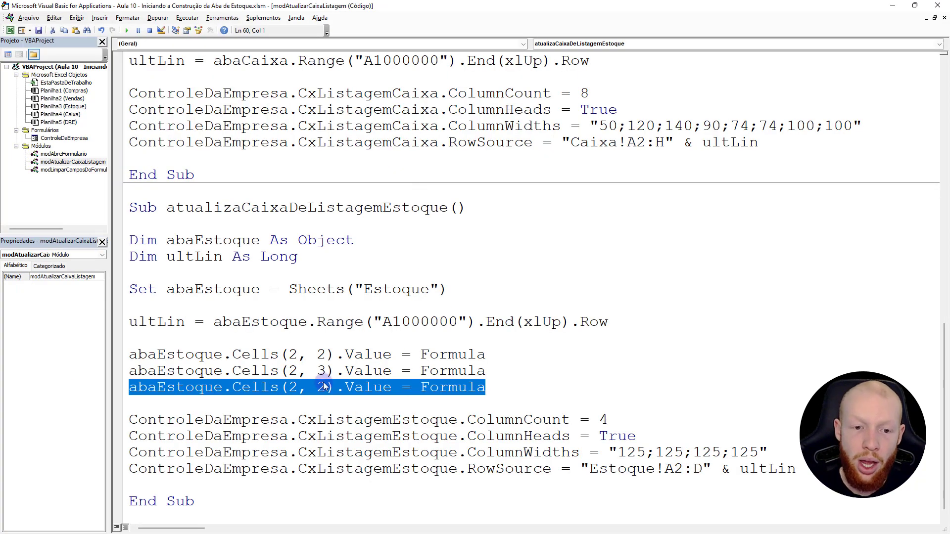
Change the third line's column number to 4, giving Cells(2, 4).
click(325, 387)
key(BackSpace)
text(4)
key(Up)
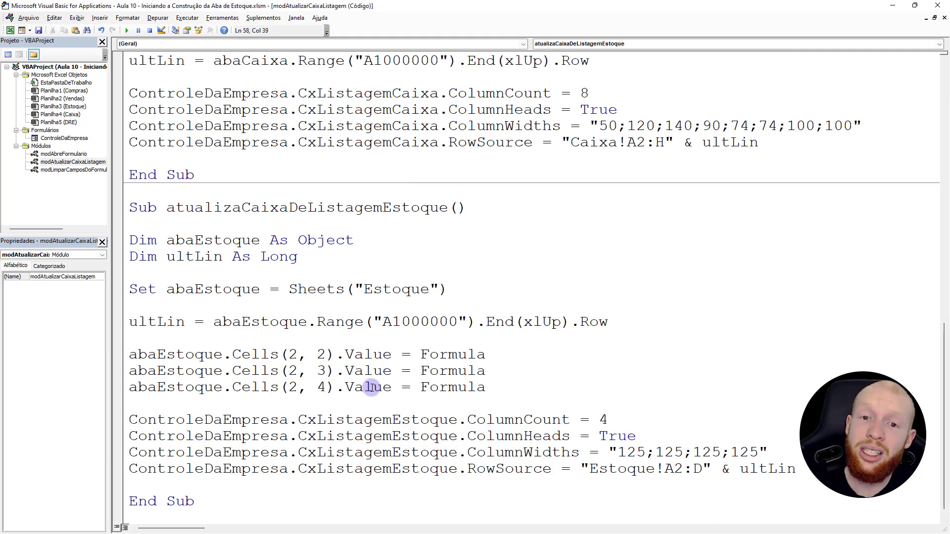
double_click(424, 355)
Inspect B2's SOMASE range Compras!E:E and criterion Estoque!A2 without changing it.
key(alt+F11)
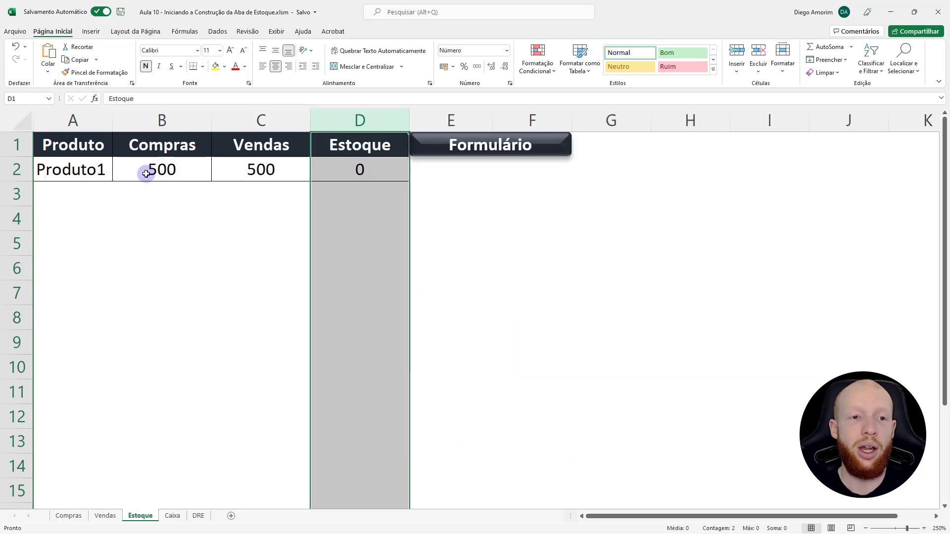
click(146, 174)
key(F2)
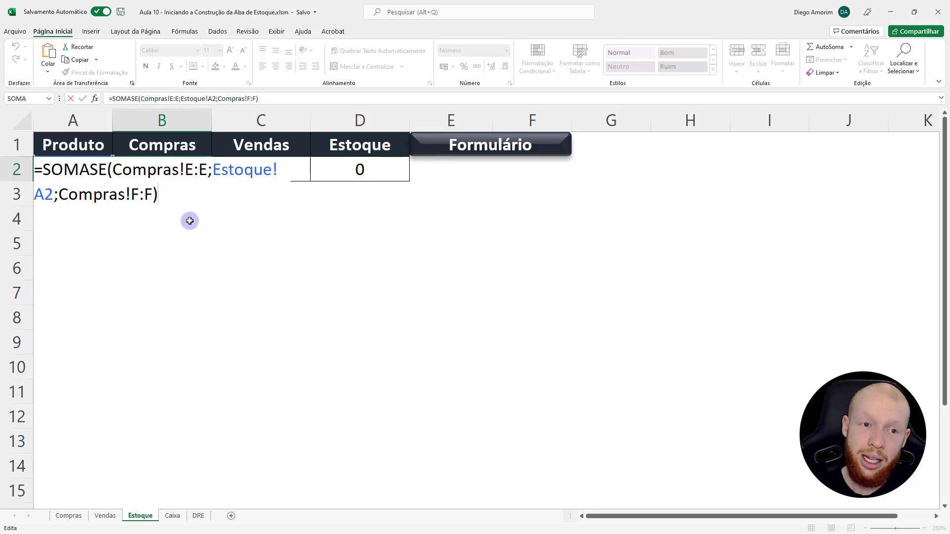
drag(113, 170, 207, 171)
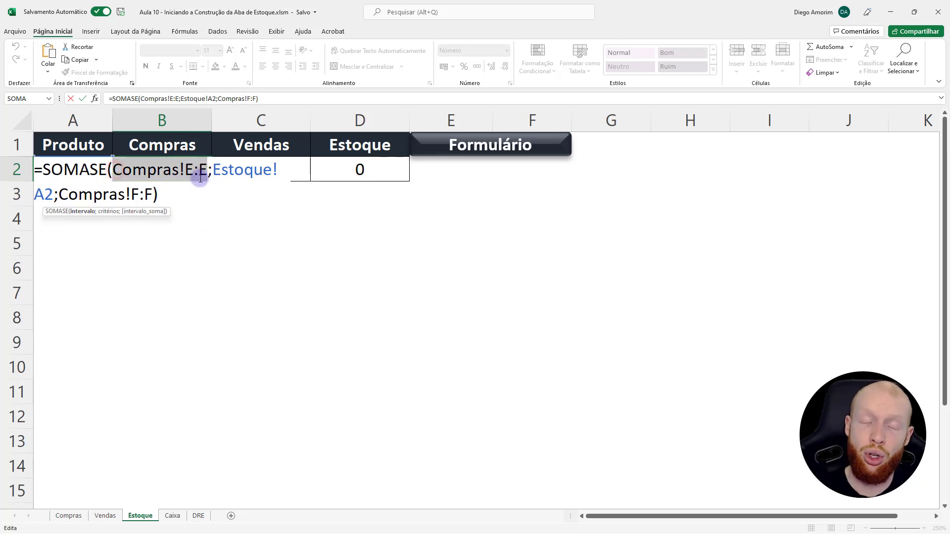
drag(213, 169, 53, 193)
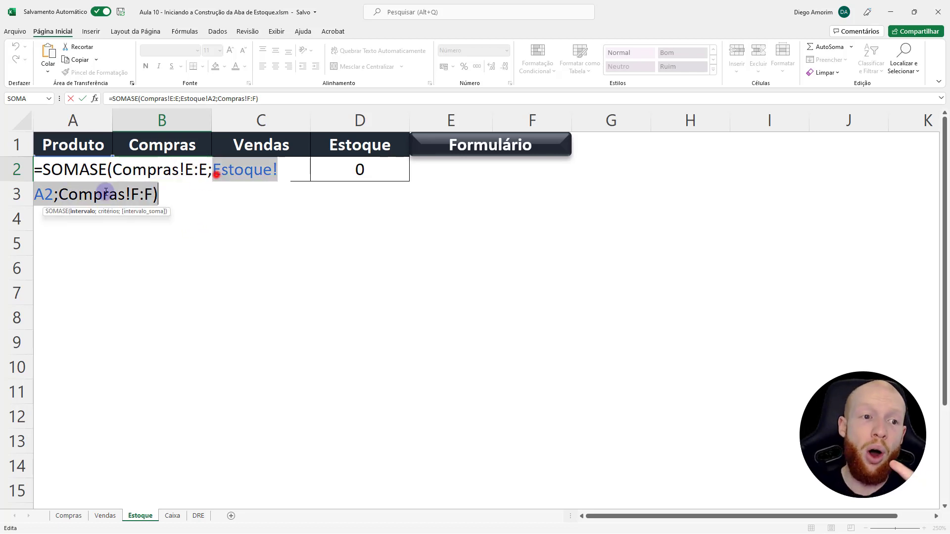
key(Escape)
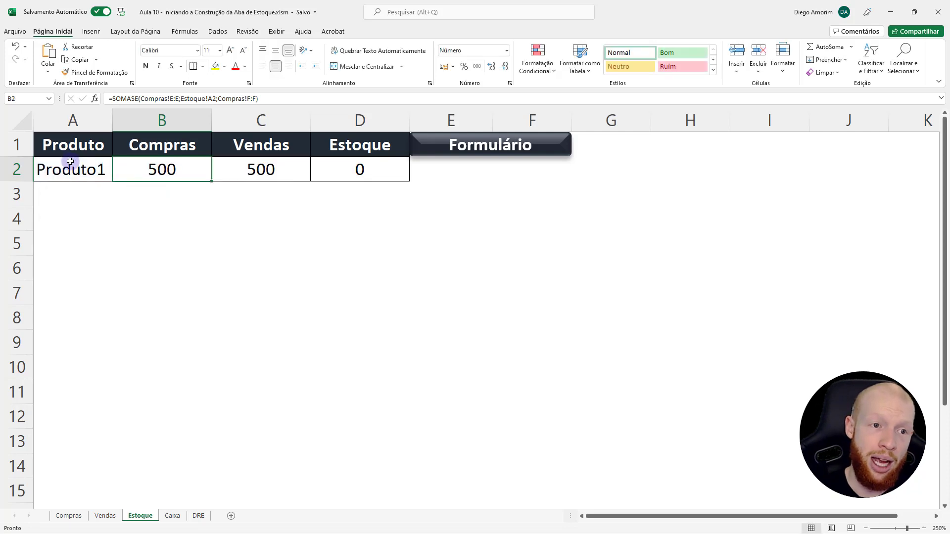
Re-examine B2's Compras!F:F sum range, leave the formula unchanged, and return to the VBA code.
click(87, 125)
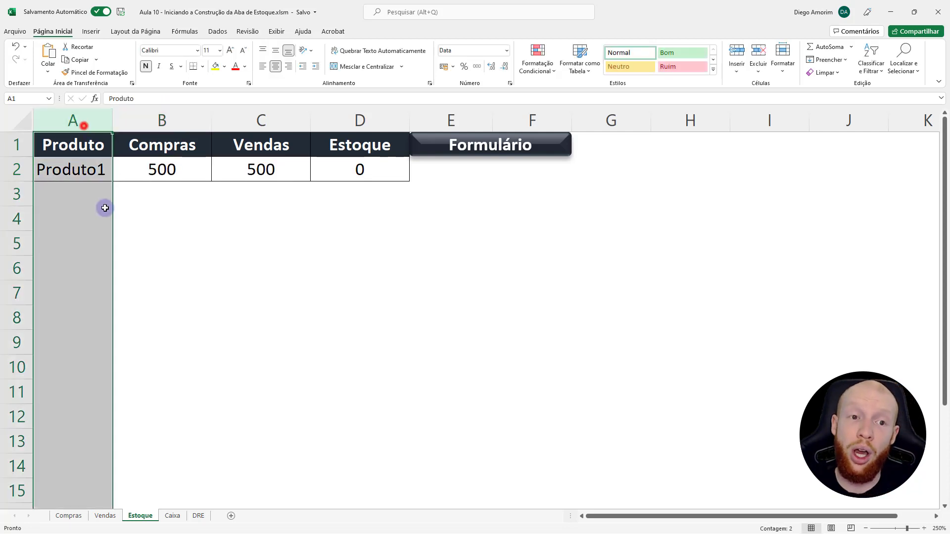
double_click(149, 165)
drag(59, 194, 157, 193)
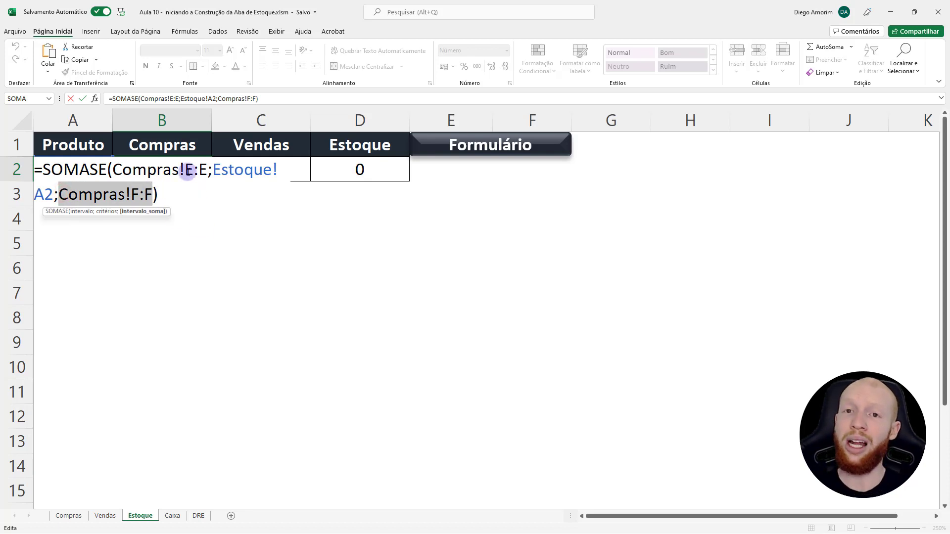
drag(179, 171, 113, 170)
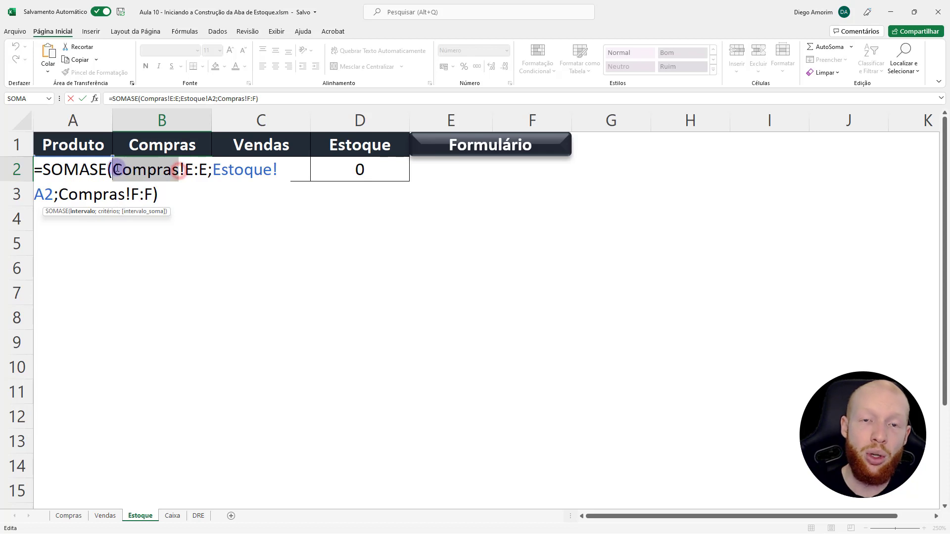
key(Escape)
key(alt+F11)
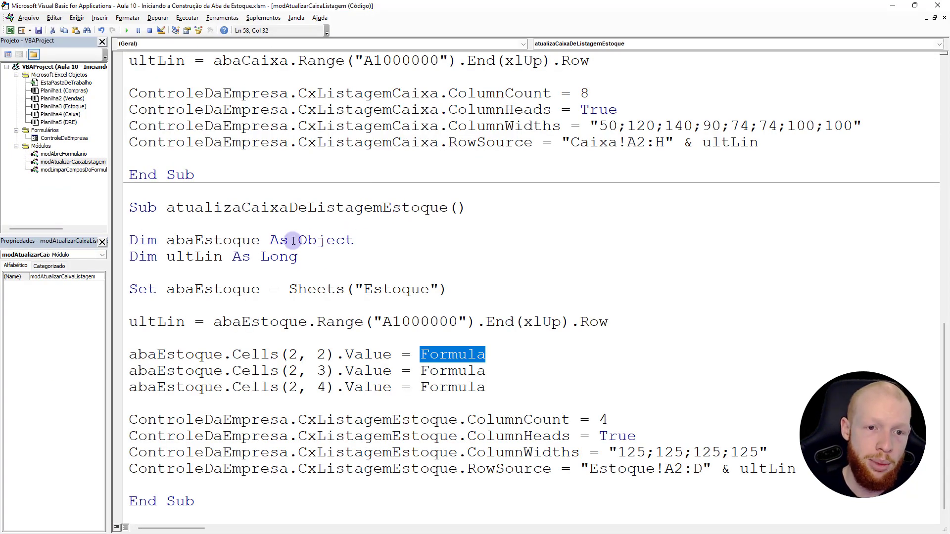
Extend the Dim line to declare abaCompras and abaVendas As Object.
click(358, 239)
text(, as)
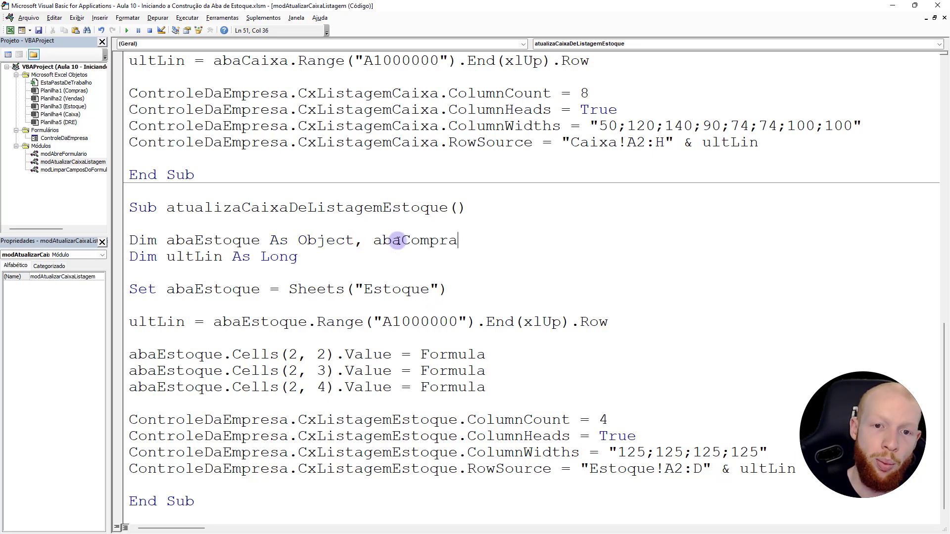
text( ob)
key(Tab)
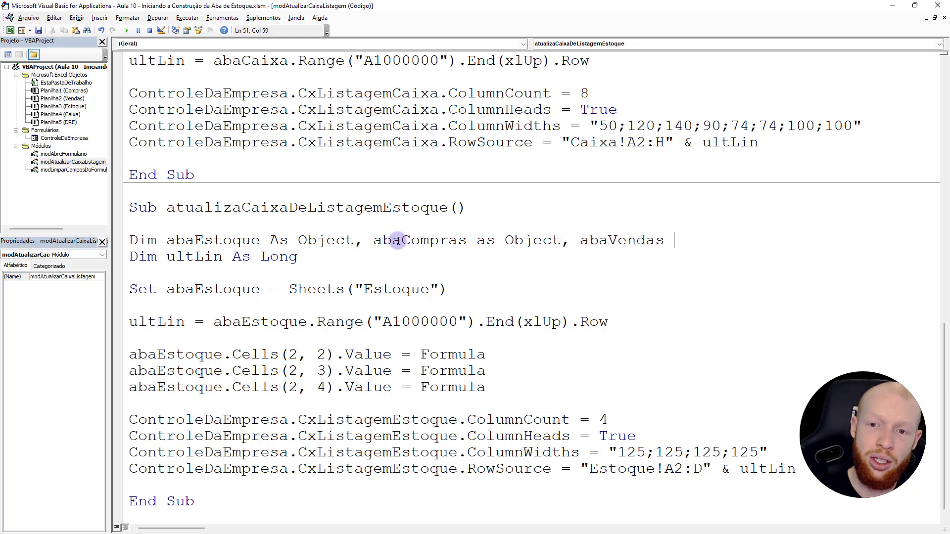
text(as ob)
key(Tab)
key(Down)
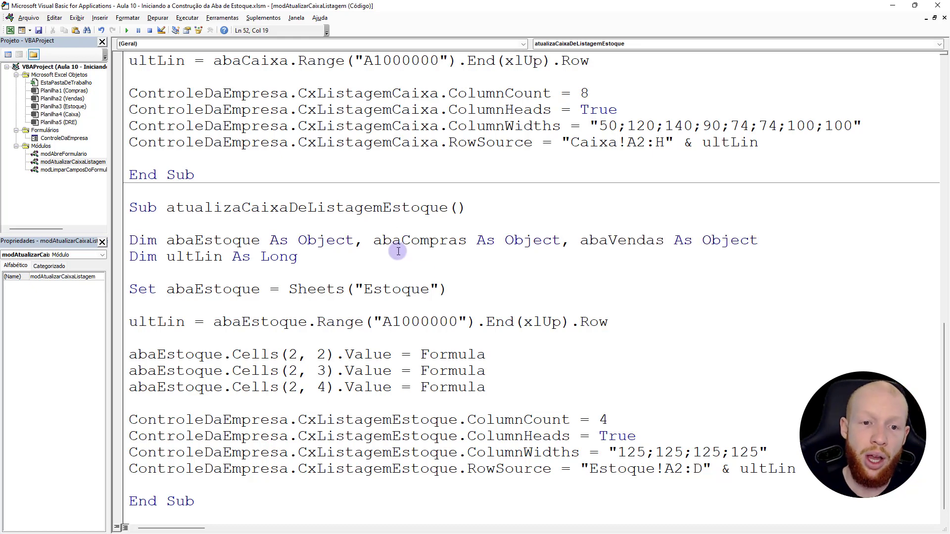
Duplicate the Set abaEstoque line twice.
click(463, 291)
key(shift+Home)
key(ctrl+c)
click(462, 292)
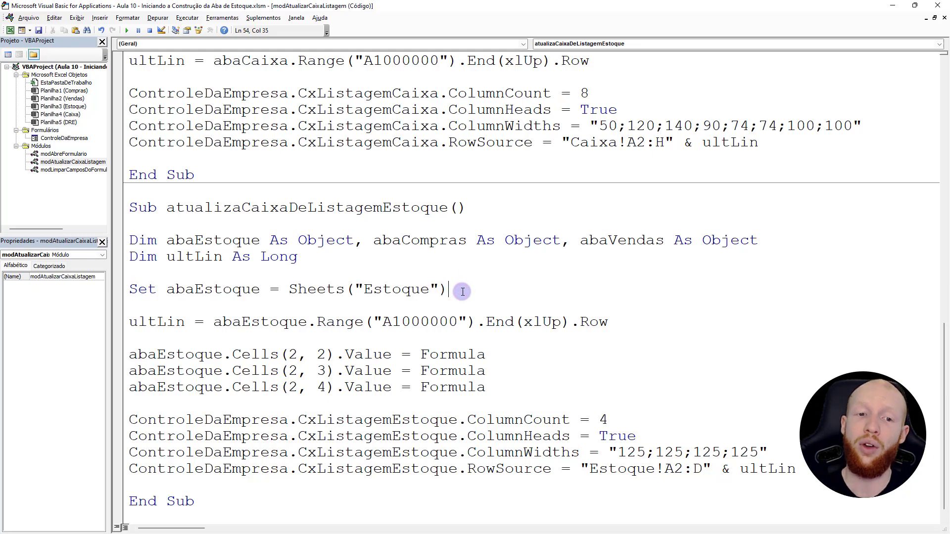
key(Return)
key(ctrl+v)
key(Return)
key(ctrl+v)
Edit the copies to Set abaCompras = Sheets("Compras") and Set abaVendas = Sheets("Vendas").
click(262, 305)
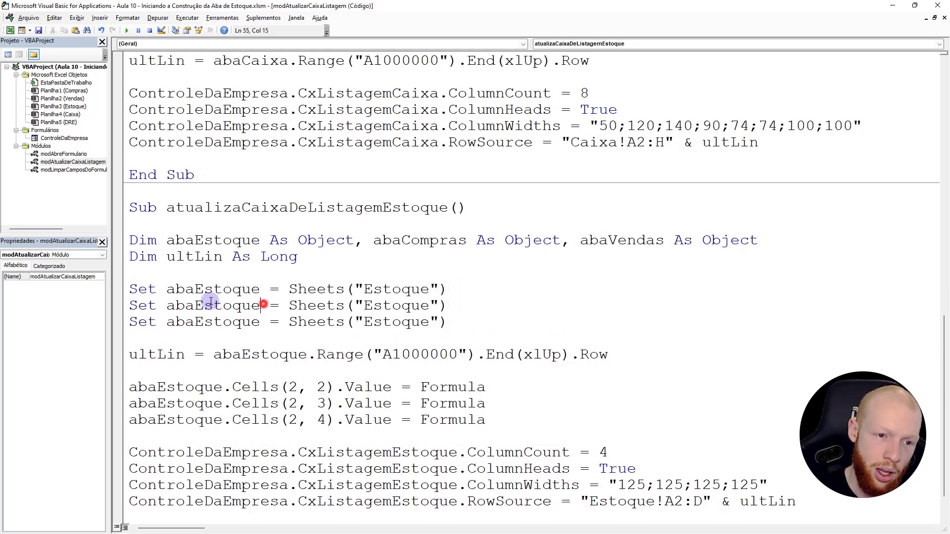
drag(210, 302, 196, 305)
text(Compras)
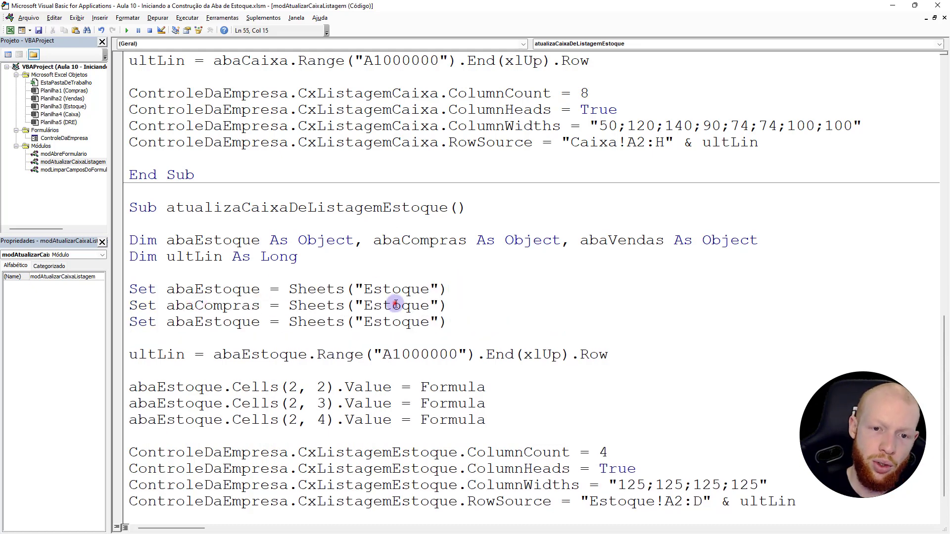
double_click(396, 305)
text(Compras)
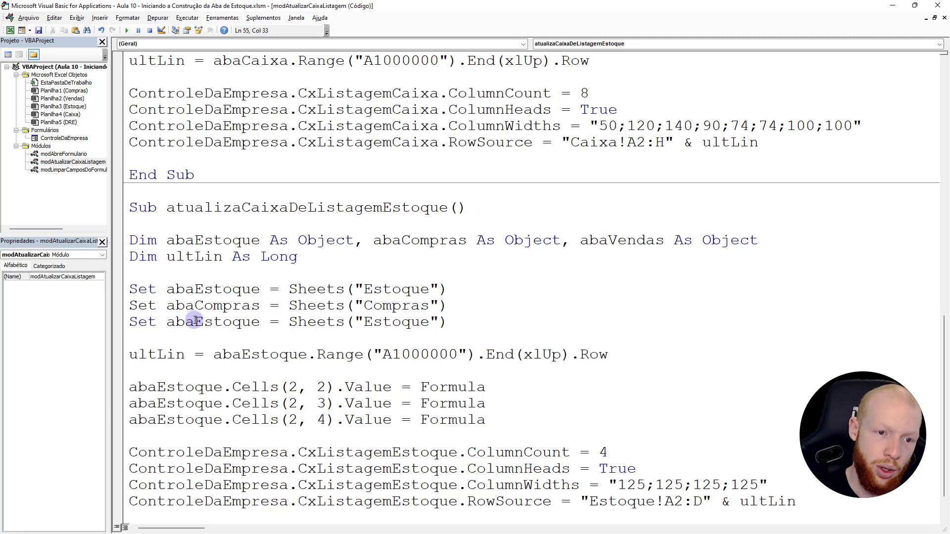
drag(260, 322, 194, 321)
text(Vendas)
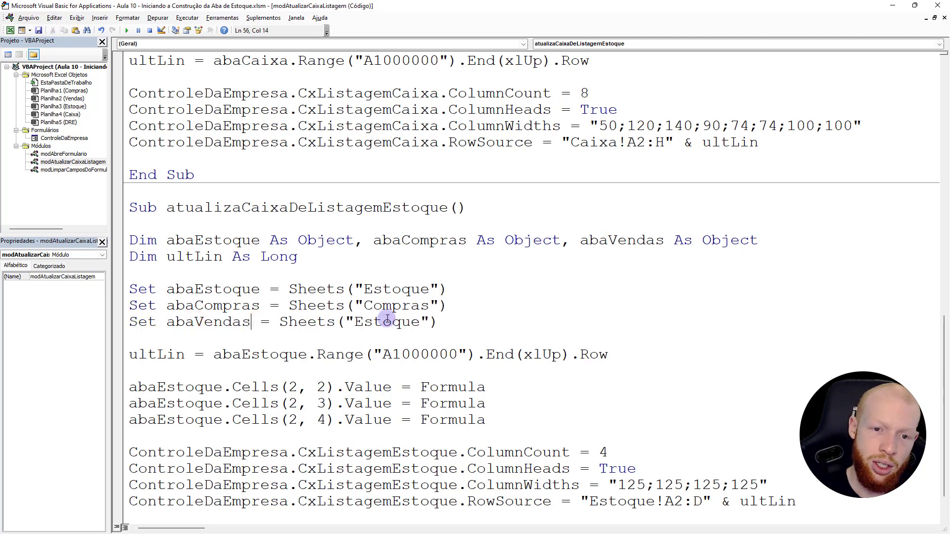
double_click(387, 321)
text(Venda)
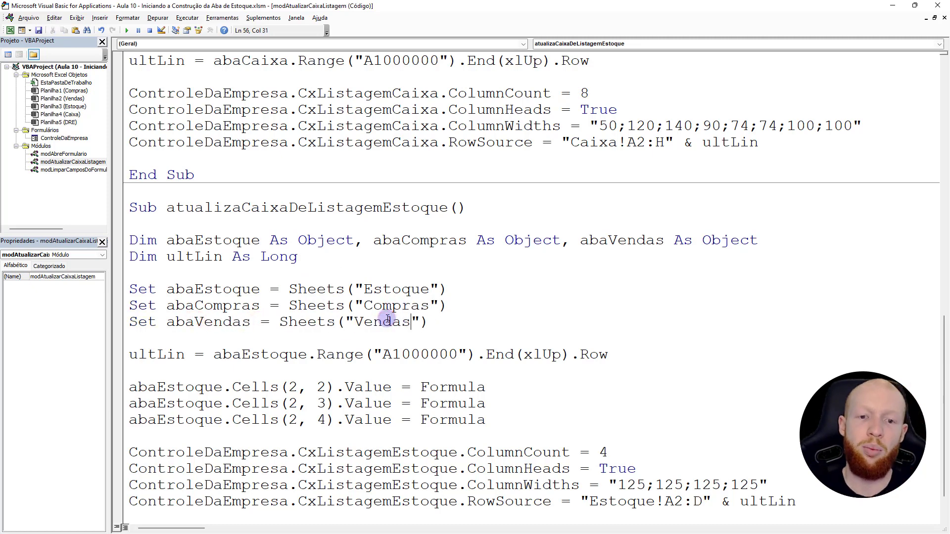
click(429, 354)
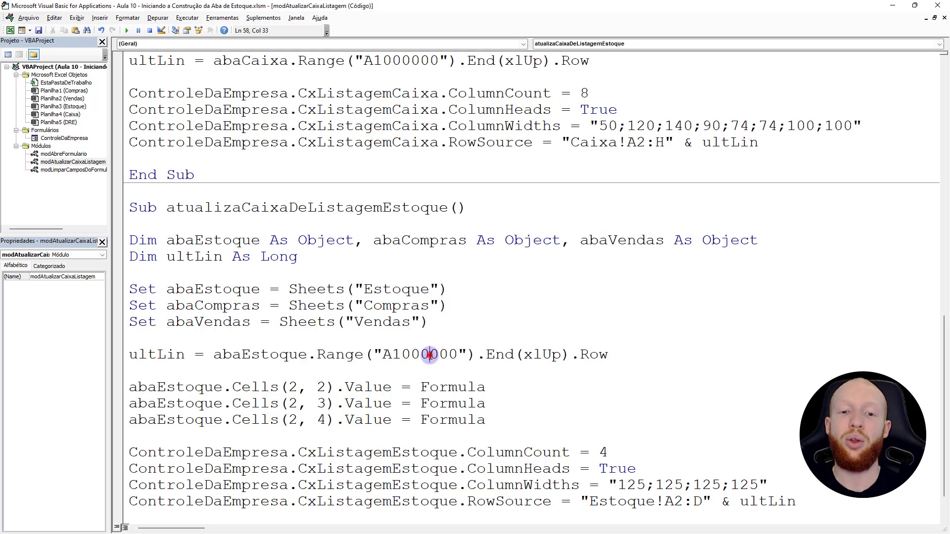
Review the three sheet variables, then select the Formula placeholder on the Cells(2, 2) line.
double_click(225, 322)
double_click(221, 305)
double_click(232, 289)
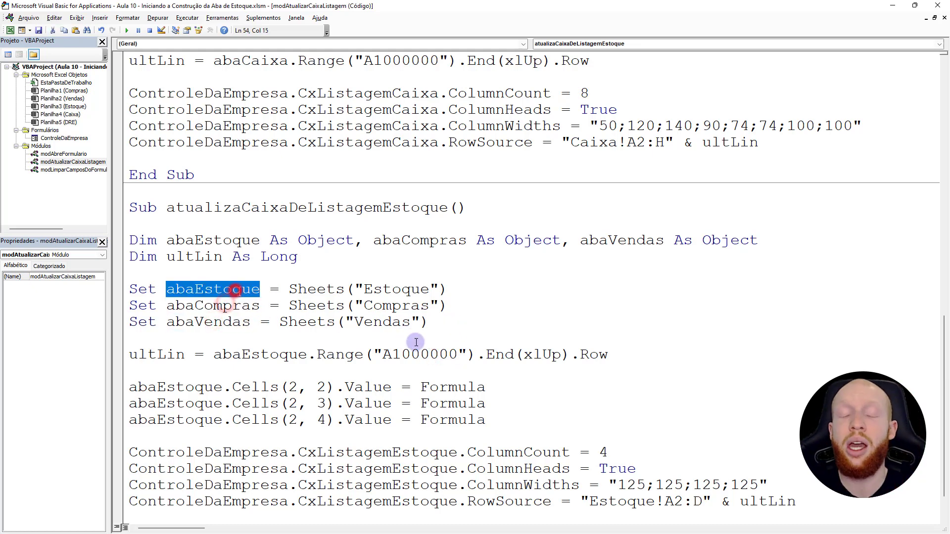
scroll(416, 342, down, 3)
drag(279, 272, 441, 270)
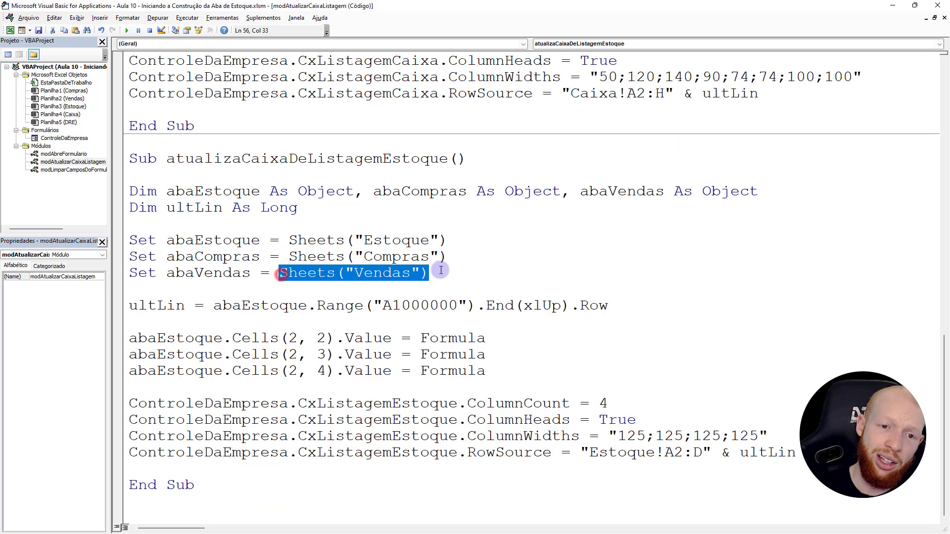
double_click(235, 272)
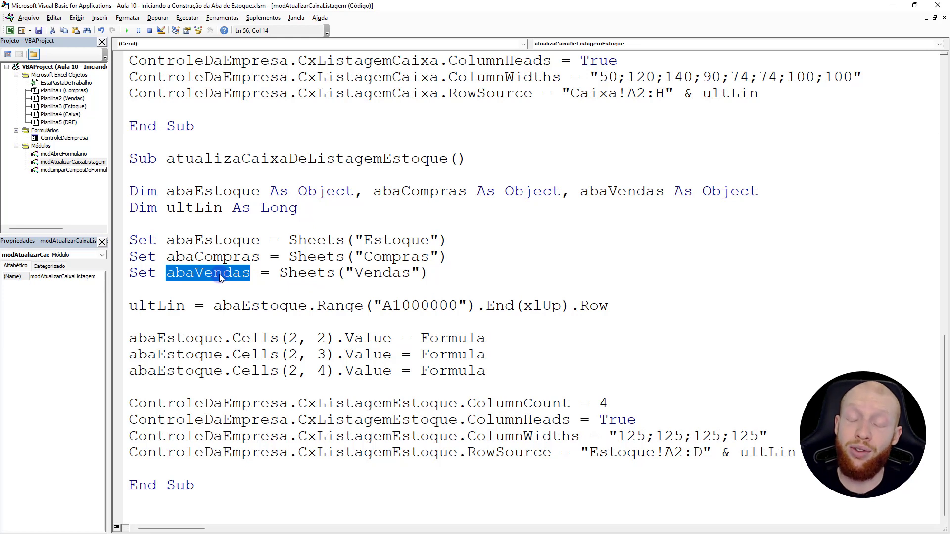
drag(277, 273, 429, 273)
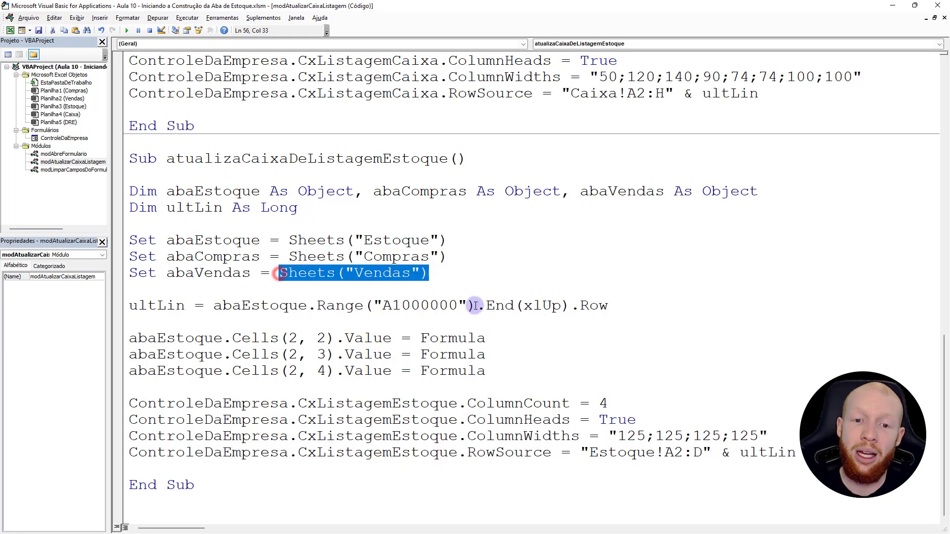
click(485, 340)
double_click(423, 338)
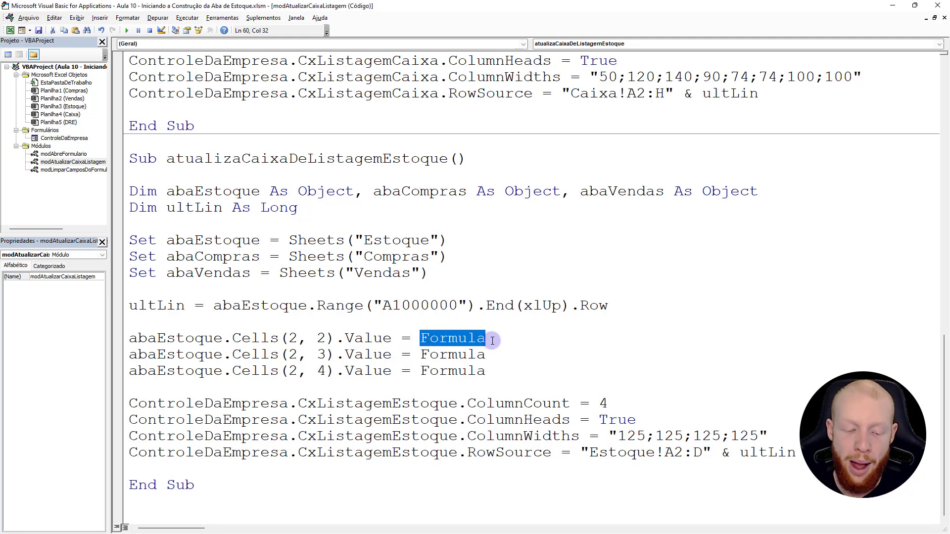
Replace Formula on the Cells(2, 2) line with WorksheetFunction, recased by autocomplete.
text(worksheetfunction)
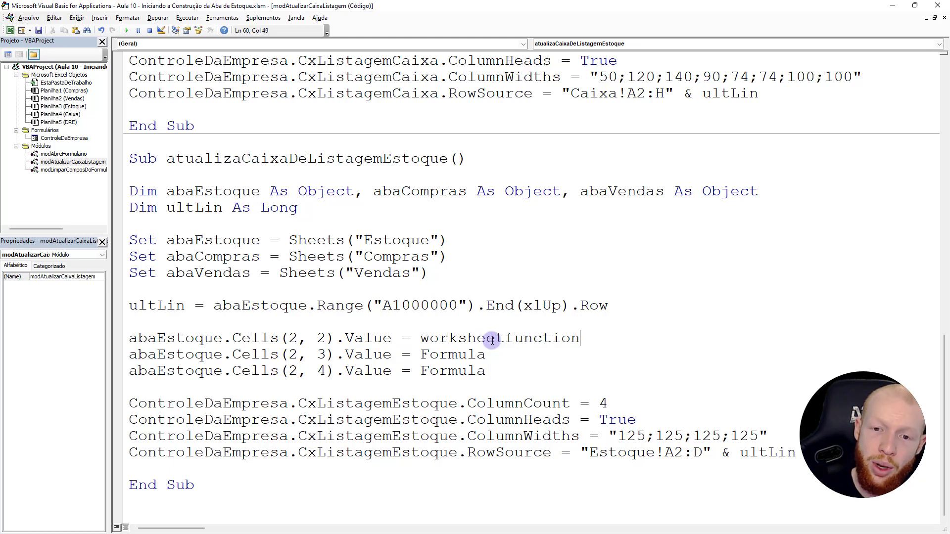
drag(503, 340, 581, 339)
click(504, 340)
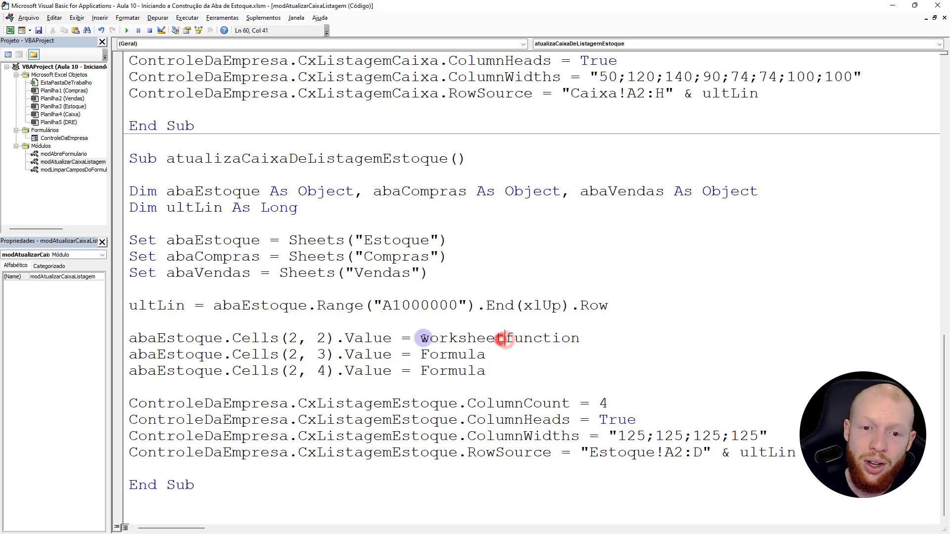
shift+click(421, 338)
click(580, 339)
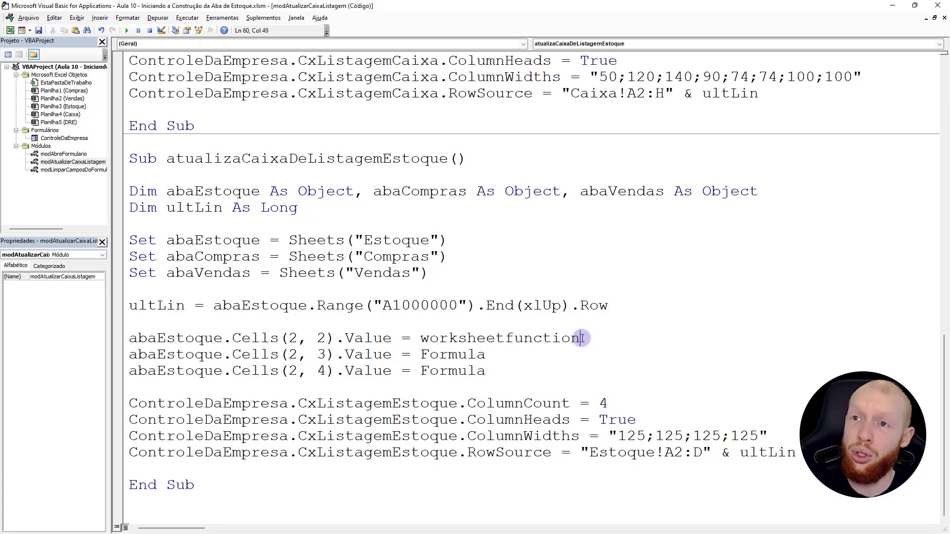
key(ctrl+space)
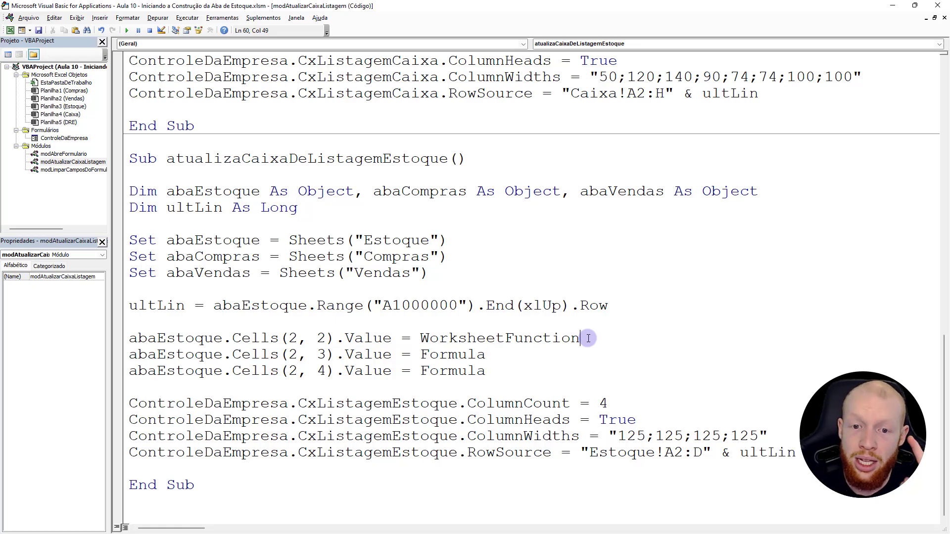
drag(421, 338, 580, 338)
click(584, 340)
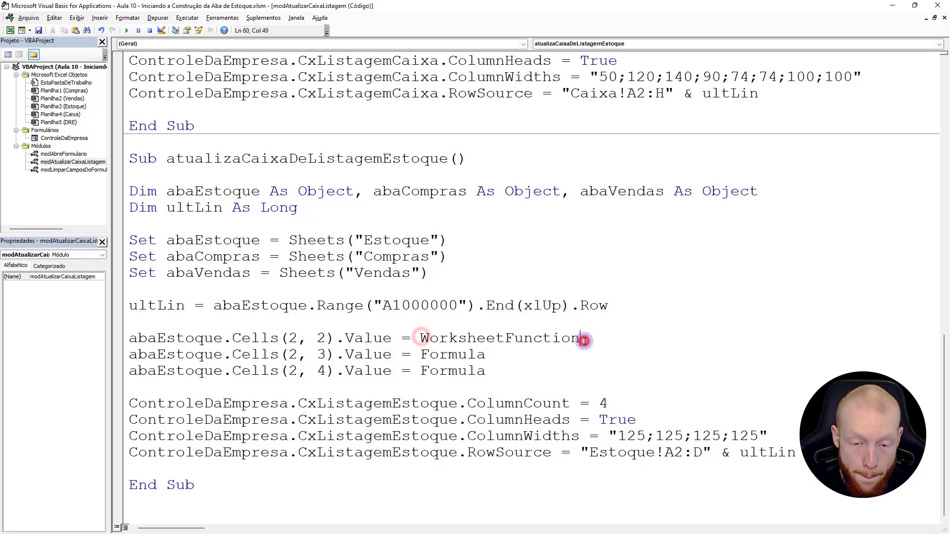
Append .SumIf( after WorksheetFunction, choosing SumIf from the suggestions.
text(.)
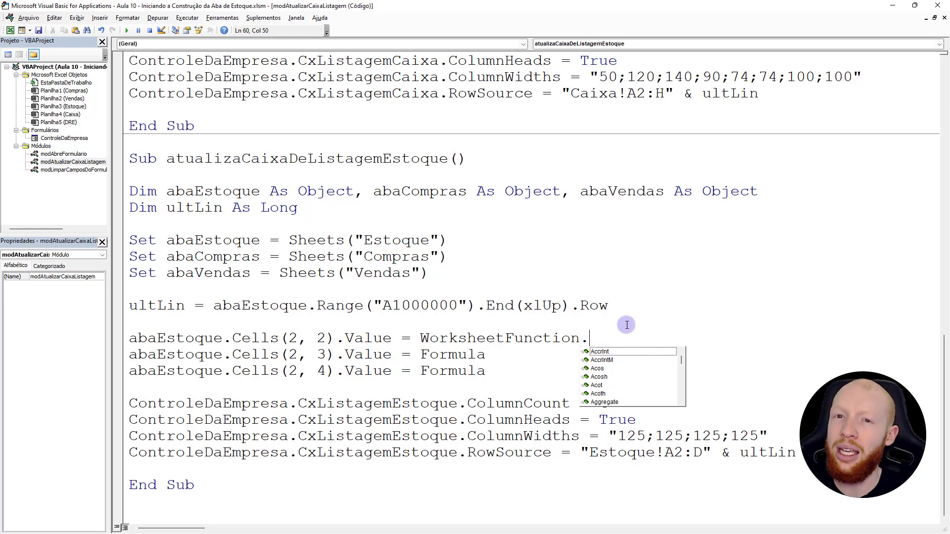
text(su)
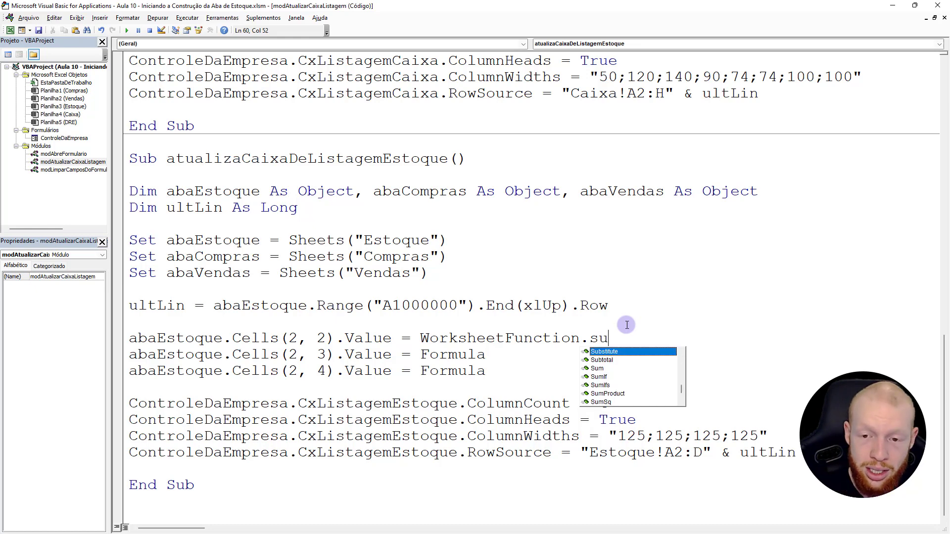
text(mif)
key(Tab)
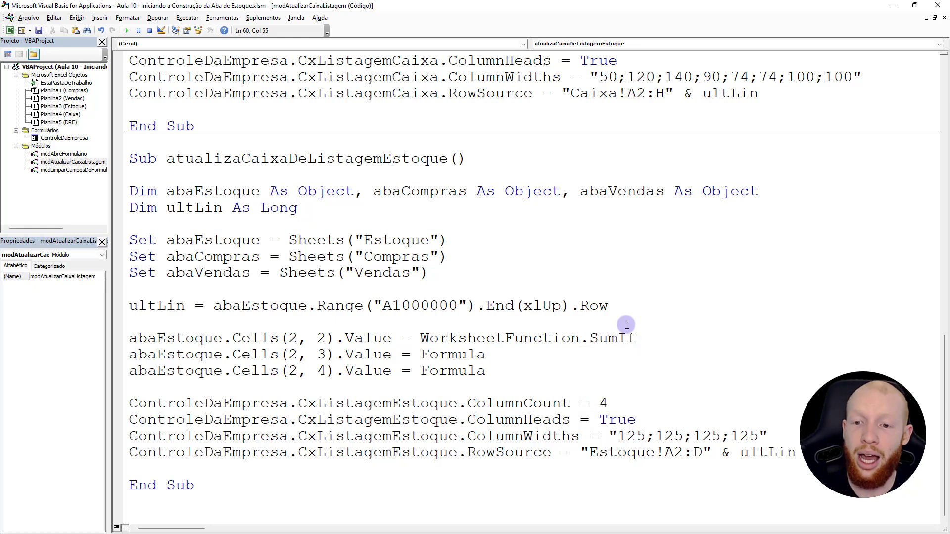
text((abaCompras.range("E:E)
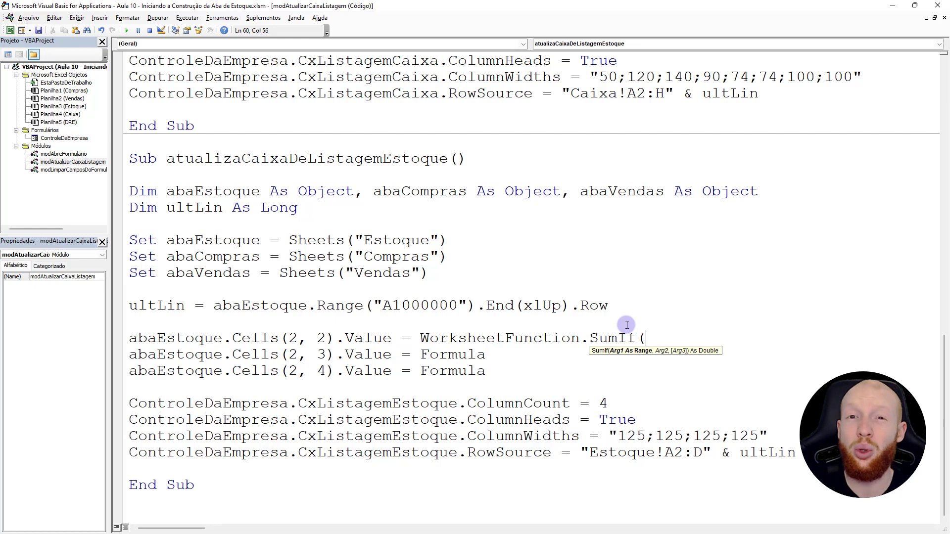
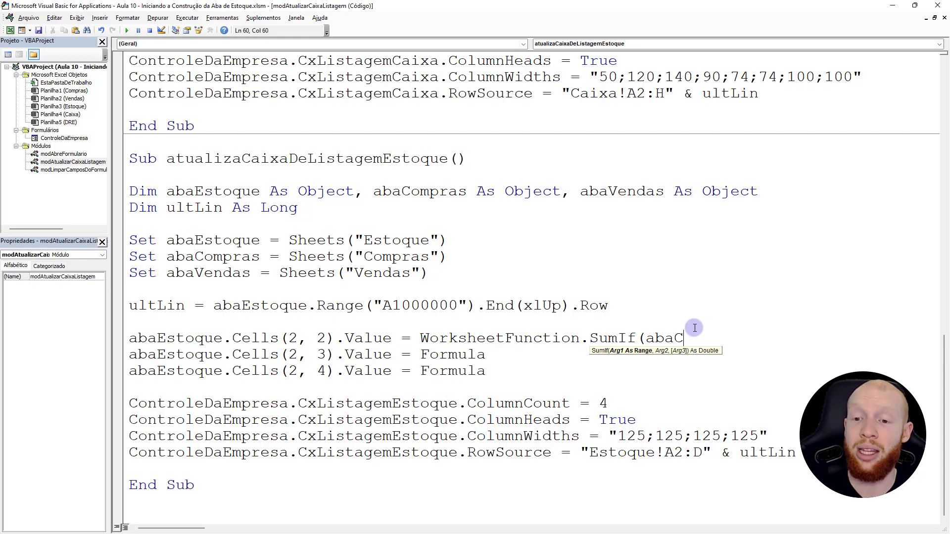
Enter abaCompras.range("E:E") as the SumIf range argument, followed by a comma.
text(ompras.)
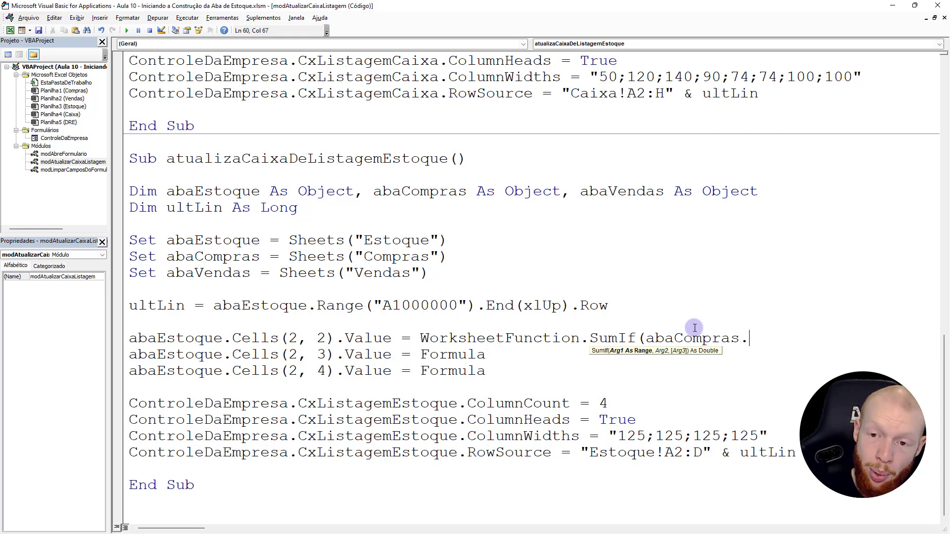
text(range("E:)
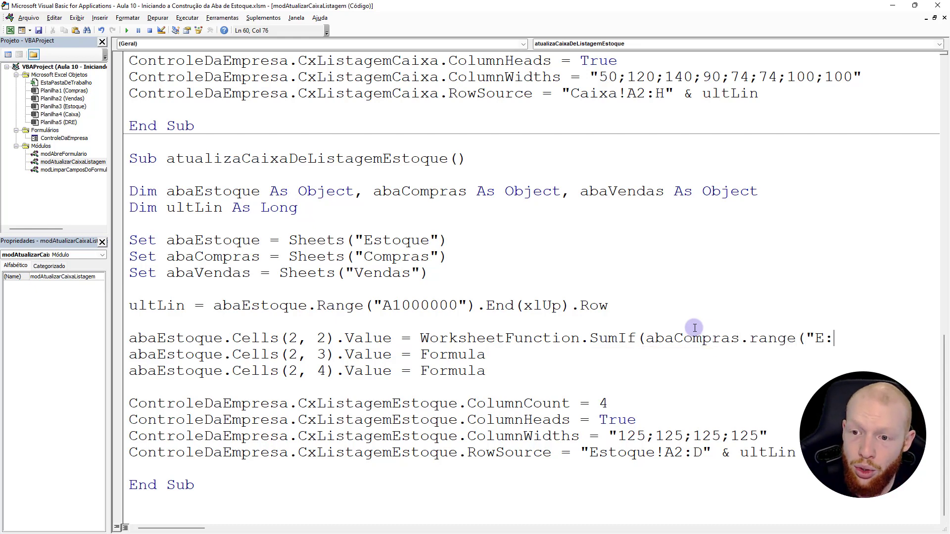
text(E"))
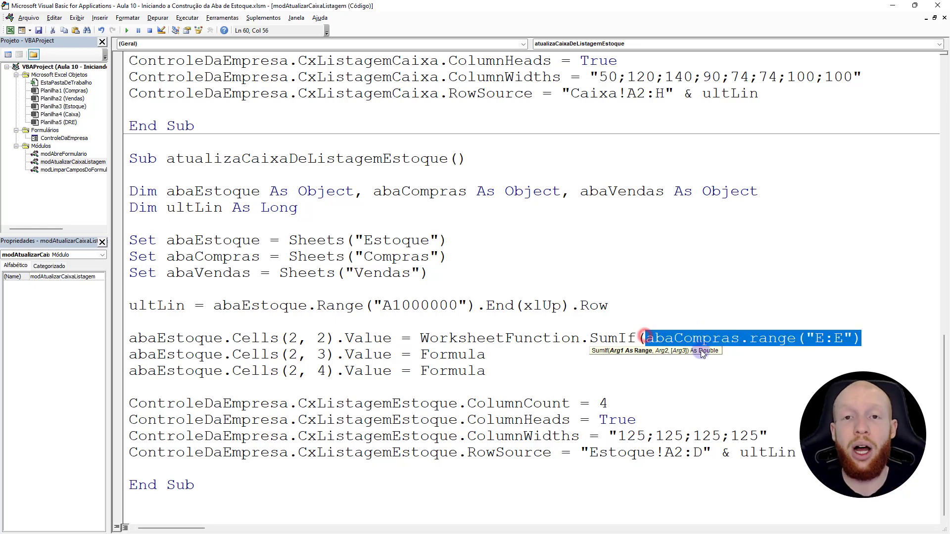
drag(861, 338, 707, 340)
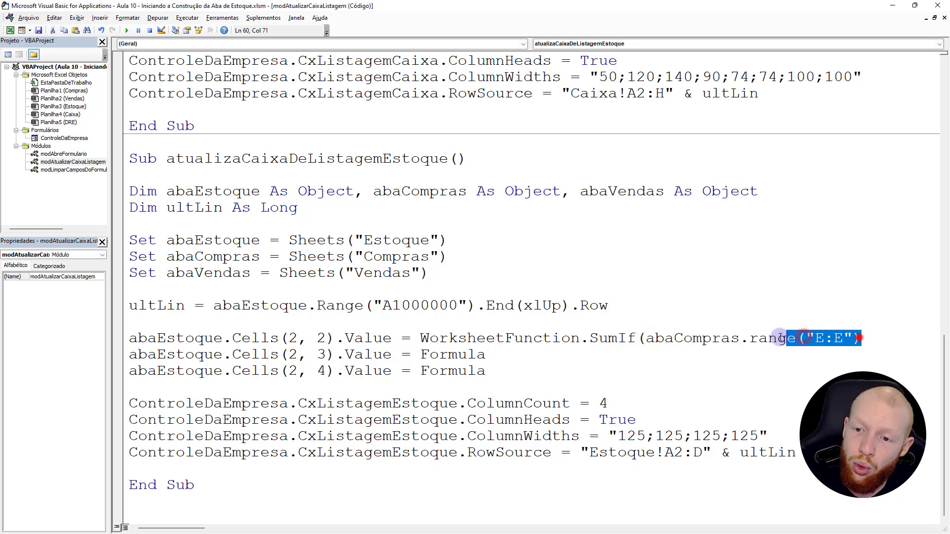
click(708, 341)
click(869, 337)
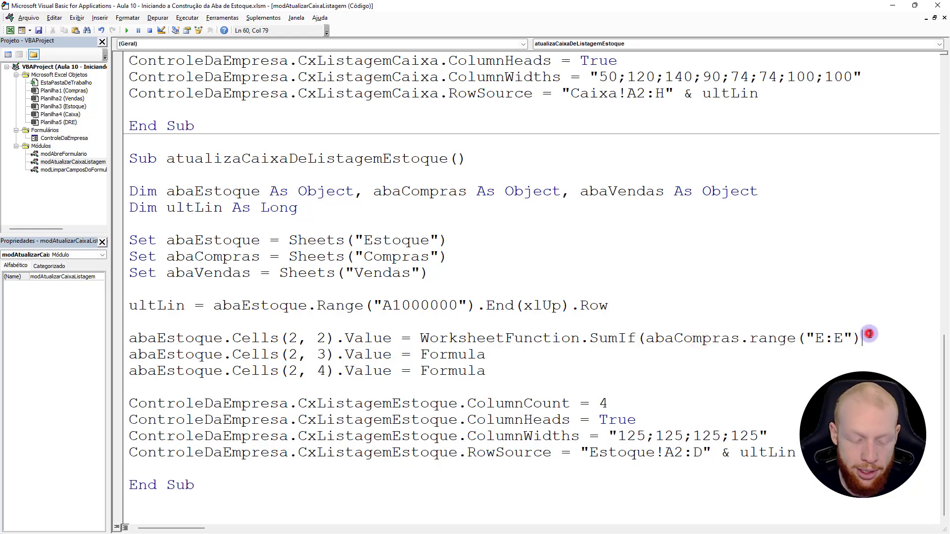
text(,)
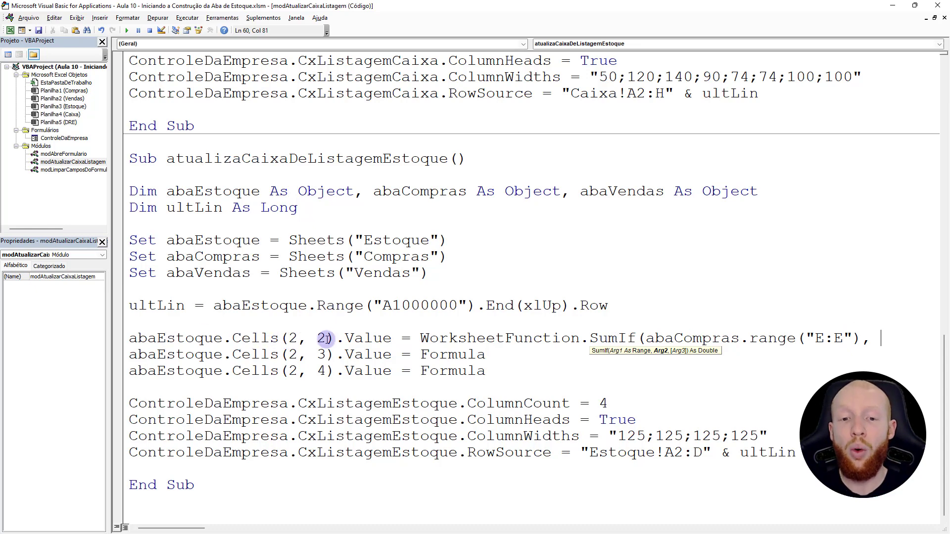
Paste abaEstoque.Cells(2, 2).Value as the criteria and change its column to 1.
drag(392, 339, 128, 338)
key(ctrl+c)
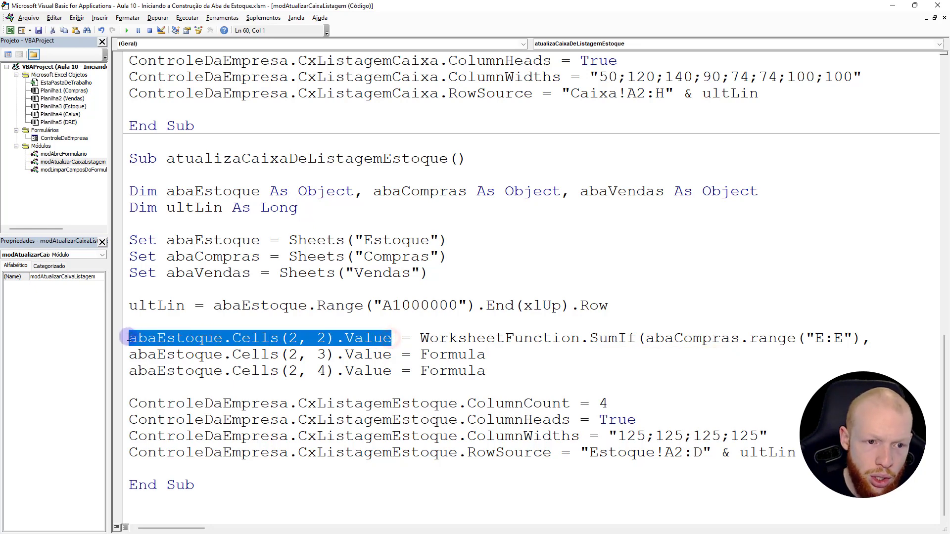
click(883, 340)
key(ctrl+v)
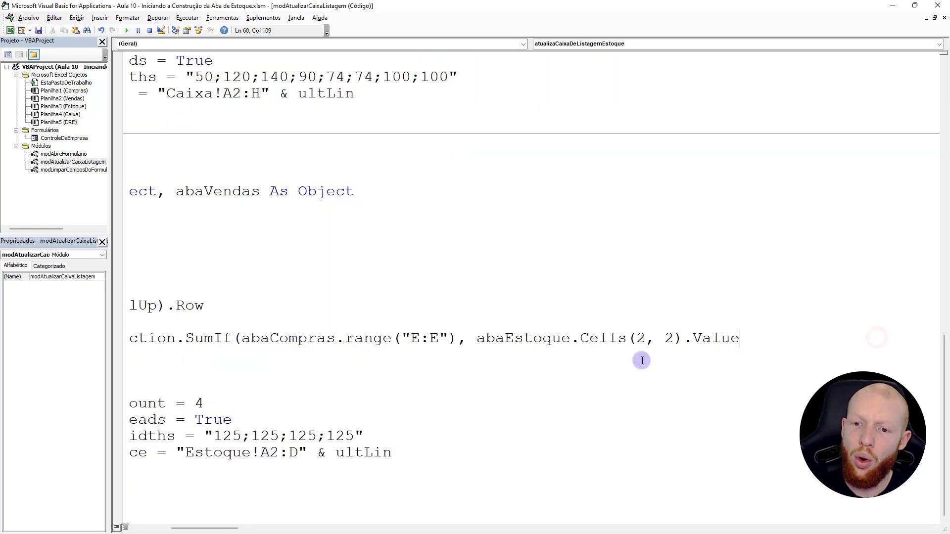
double_click(669, 339)
text(1)
double_click(641, 339)
Dismiss Excel's cannot-save warning bar on the Estoque sheet.
key(alt+F11)
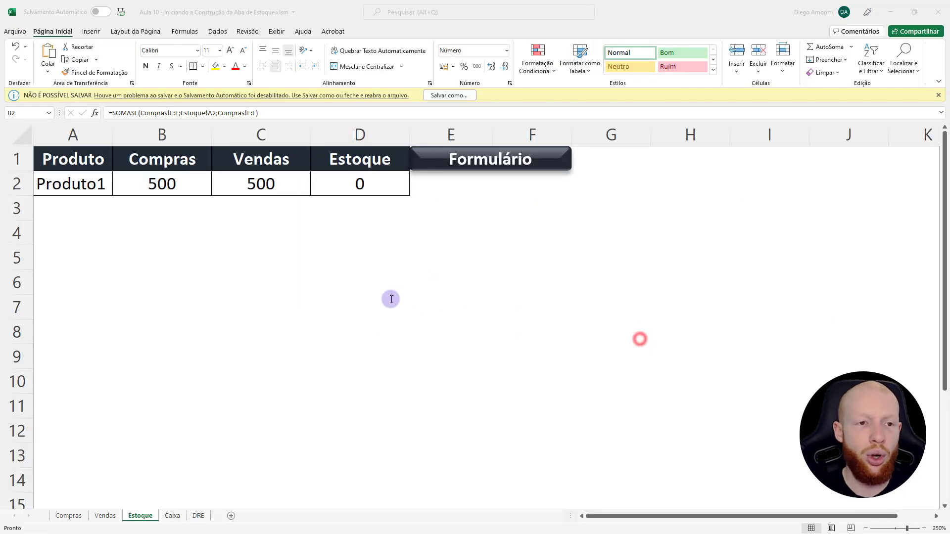
click(74, 135)
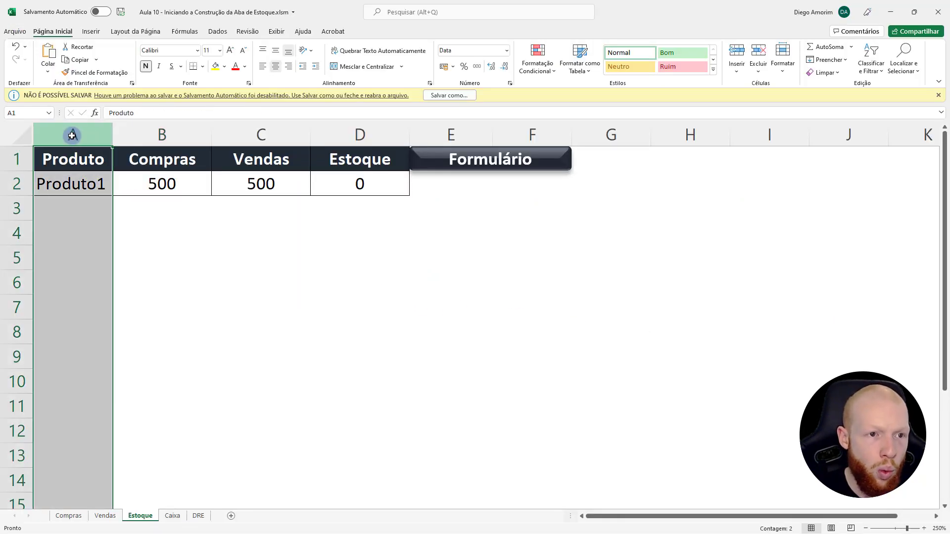
click(18, 184)
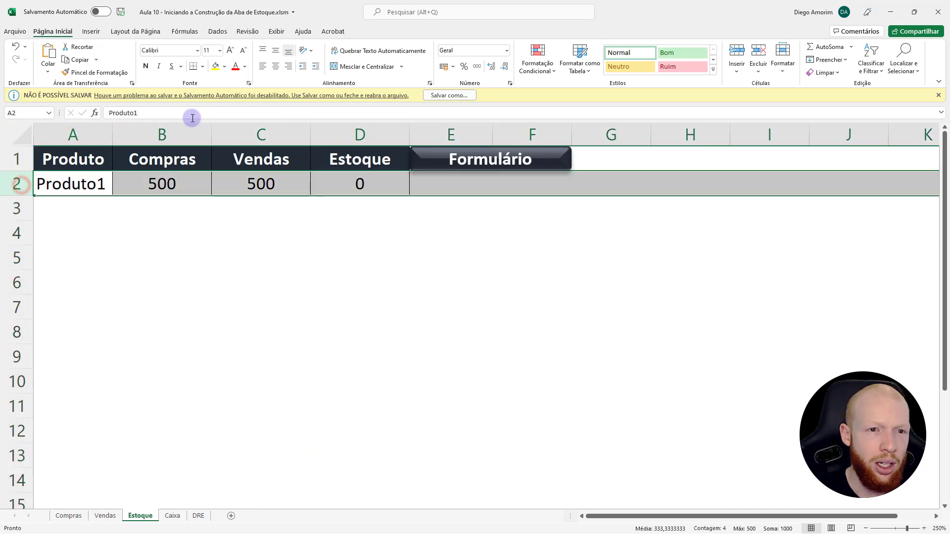
click(936, 98)
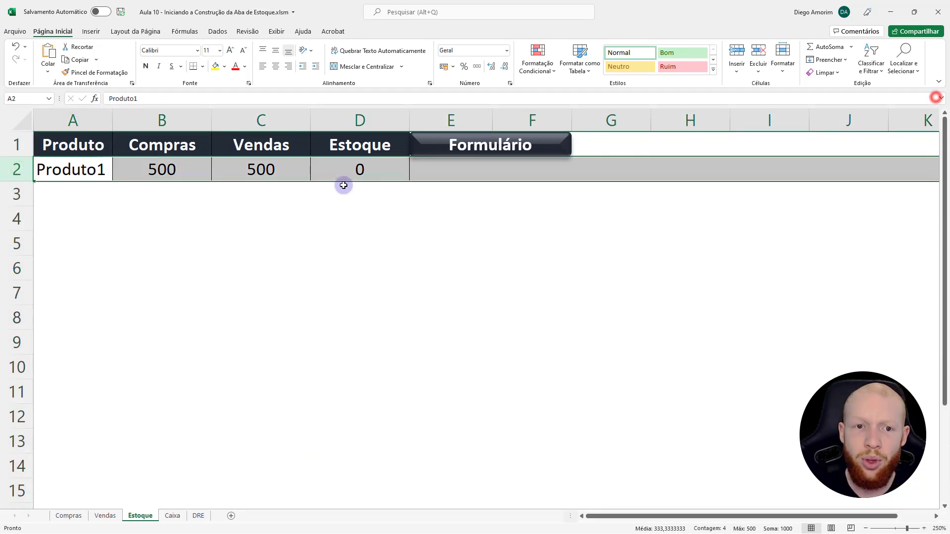
click(274, 173)
key(alt+F11)
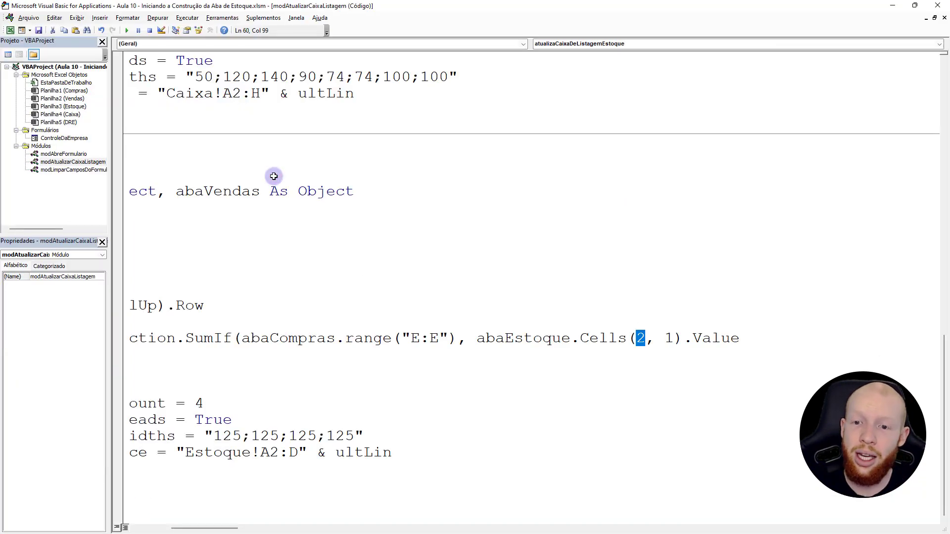
click(750, 342)
key(alt+F11)
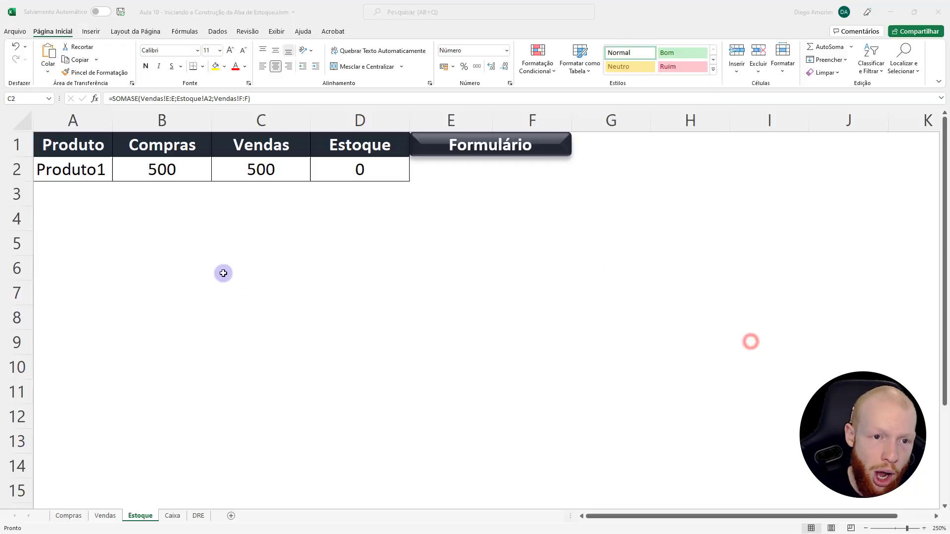
Review B2's SOMASE formula (Compras!E:E, Estoque!A2, Compras!F:F) without changing it.
double_click(168, 170)
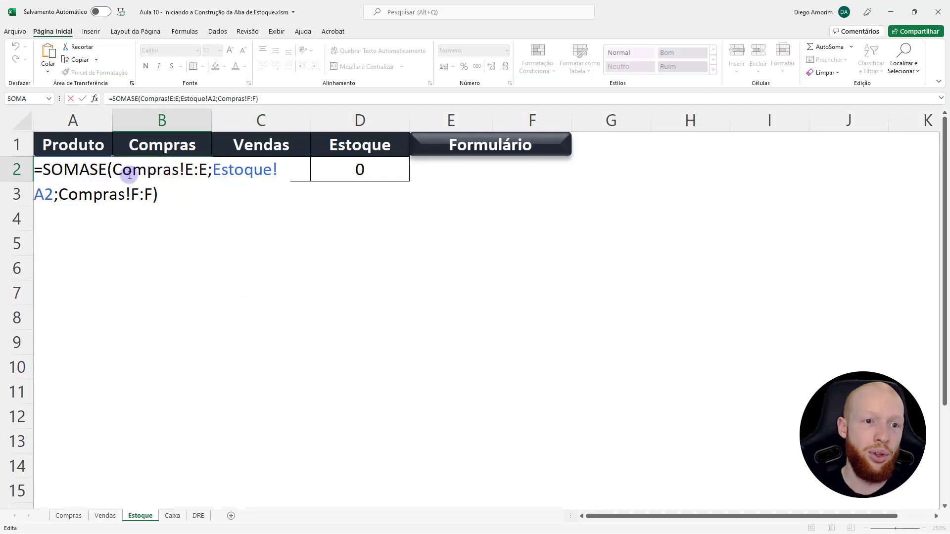
drag(113, 170, 208, 169)
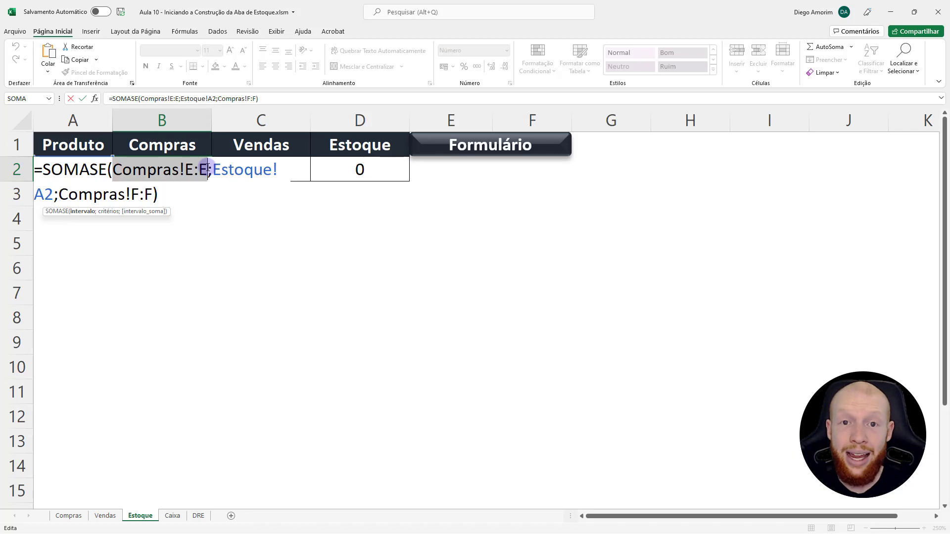
drag(214, 170, 55, 194)
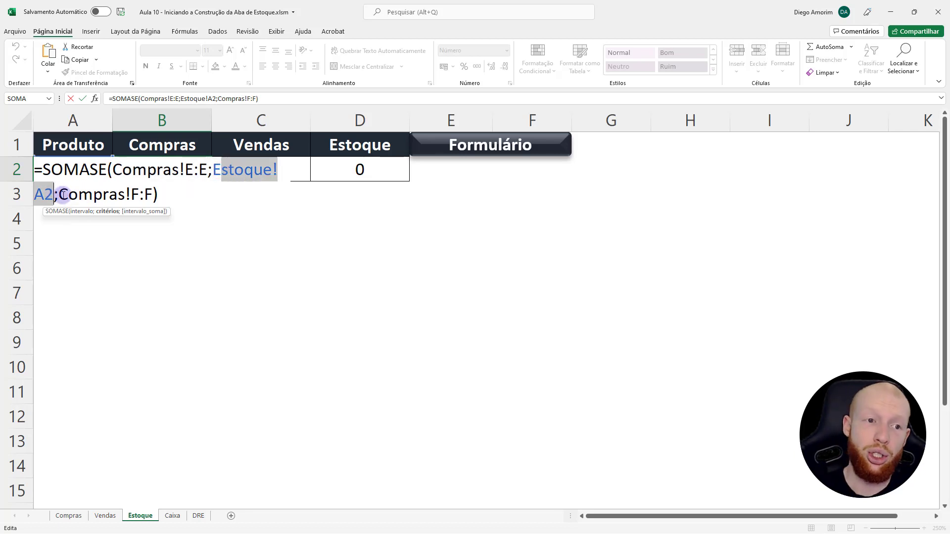
drag(59, 194, 154, 194)
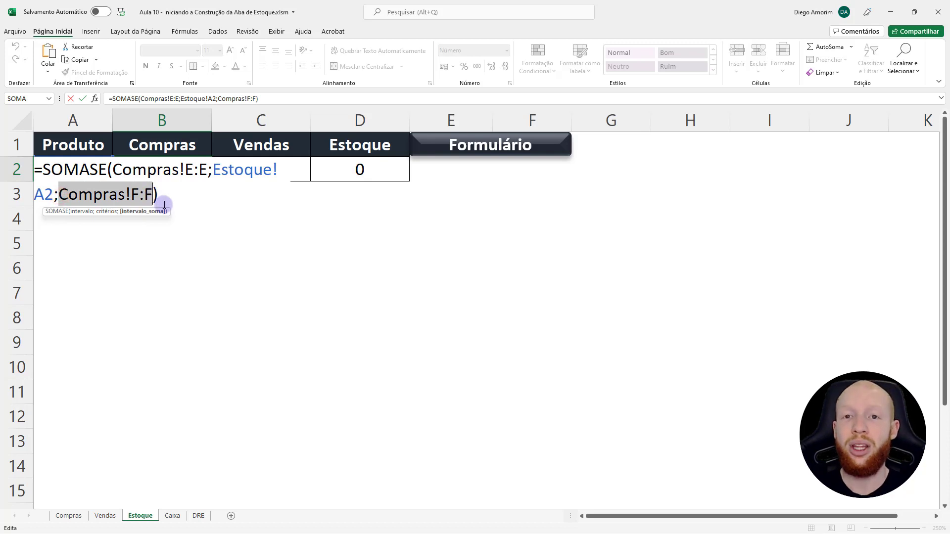
key(Escape)
key(alt+F11)
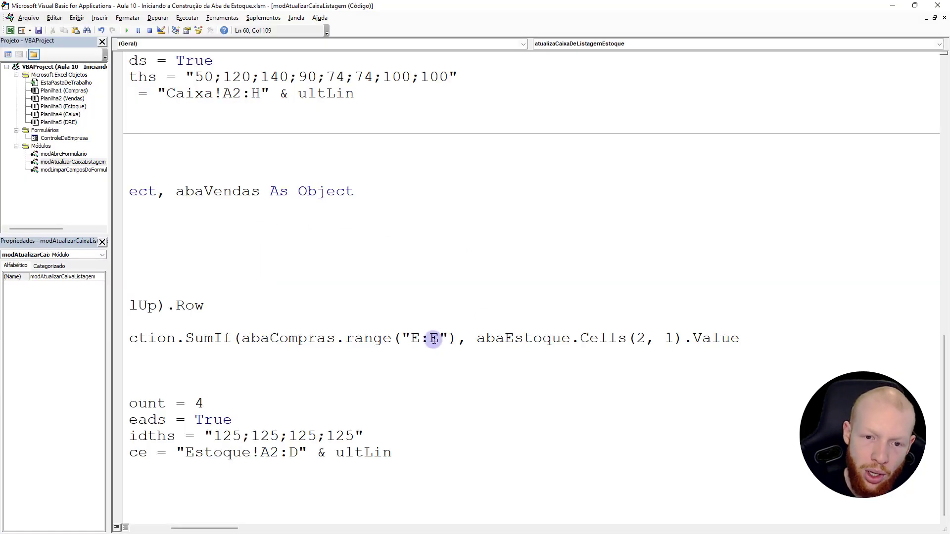
Add abaCompras.Range("F:F") as the SumIf sum range to finish line 60.
drag(241, 339, 465, 339)
key(ctrl+c)
click(750, 335)
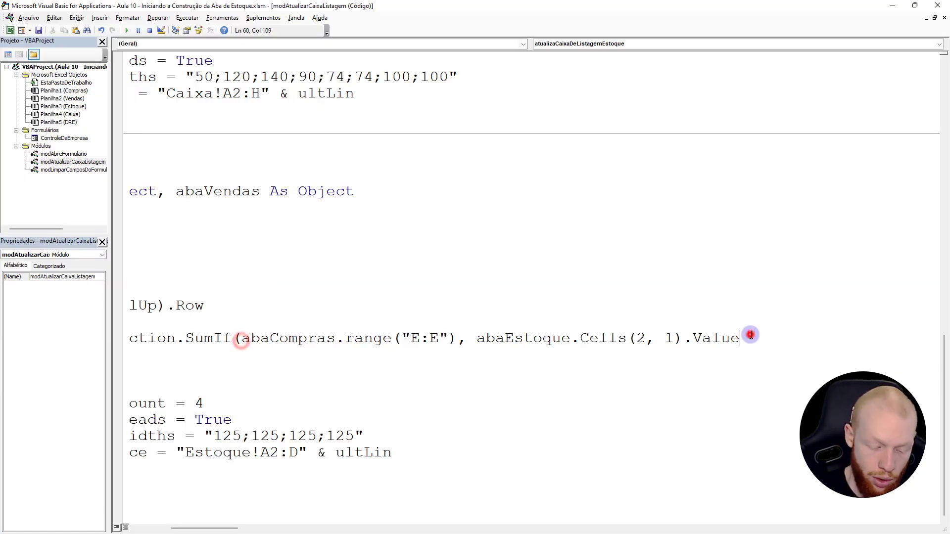
text(,)
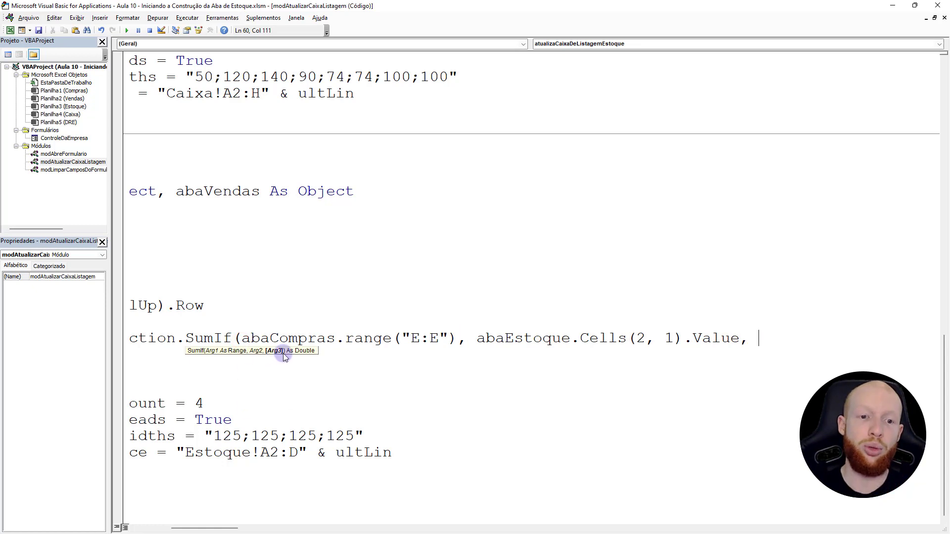
key(ctrl+v)
double_click(695, 337)
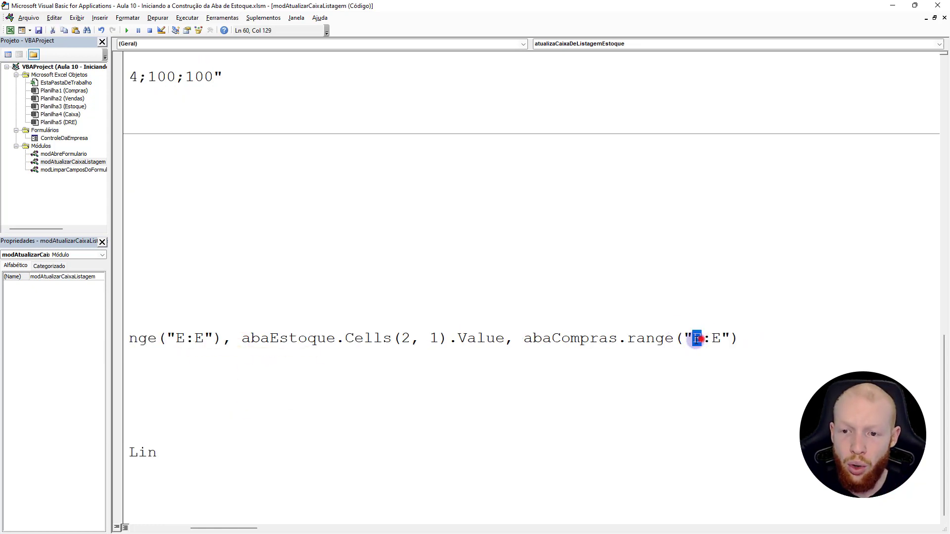
text(F)
double_click(717, 338)
text(F)
click(752, 339)
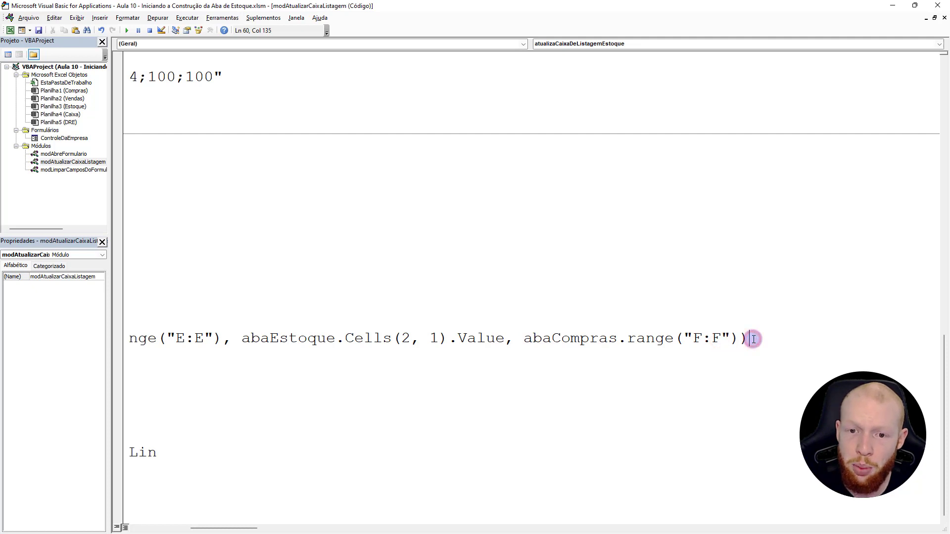
Copy line 60's WorksheetFunction.SumIf expression.
key(Down)
key(Home)
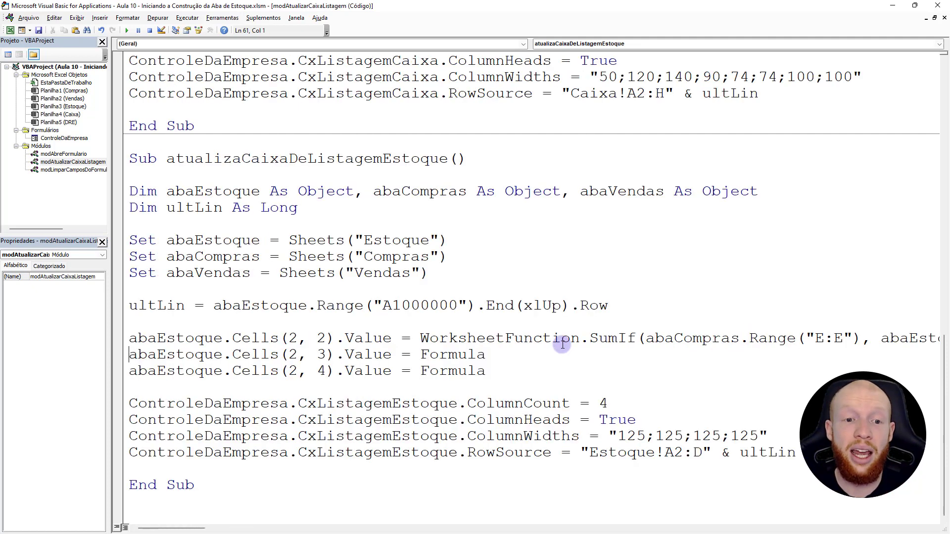
click(422, 338)
key(shift+End)
key(ctrl+c)
key(Home)
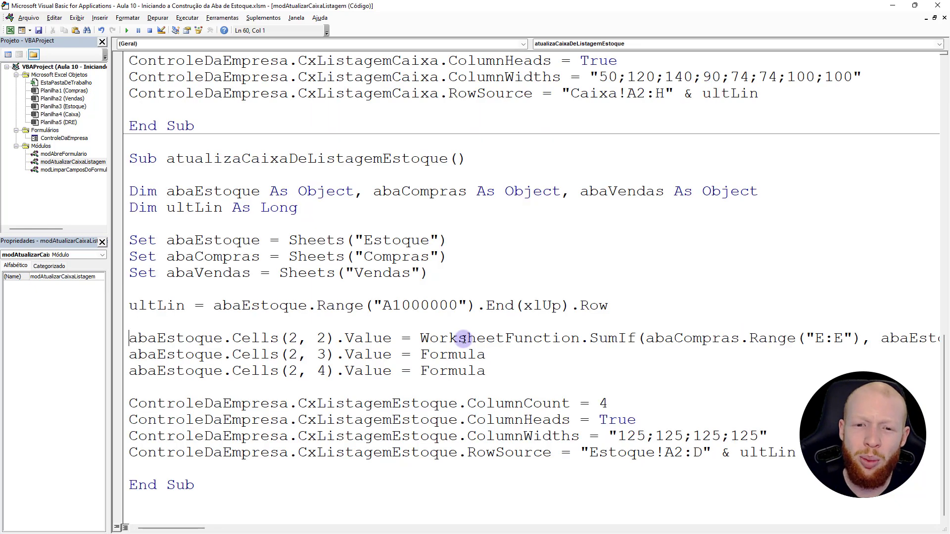
Paste the SumIf over Formula on line 61 and switch both abaCompras references to abaVendas.
double_click(486, 355)
key(ctrl+v)
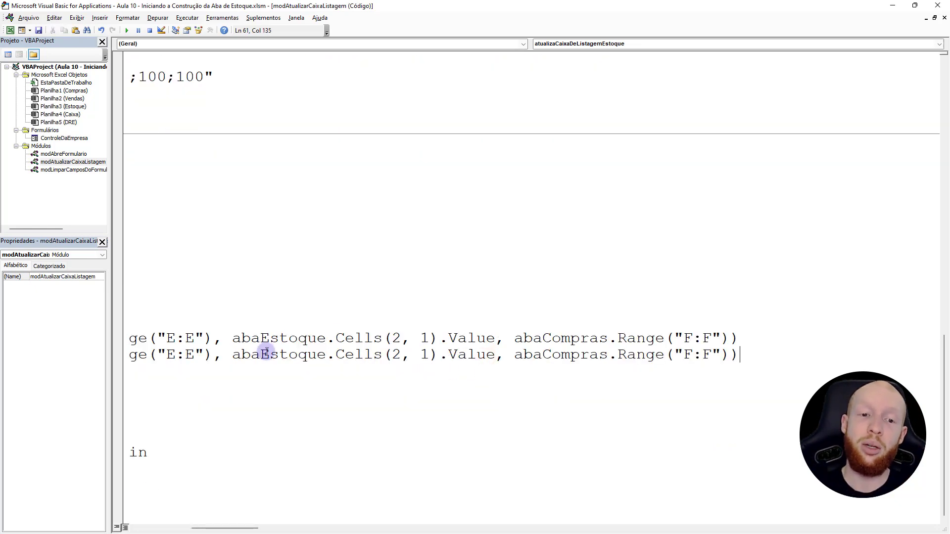
key(ctrl+Left)
key(ctrl+Left)
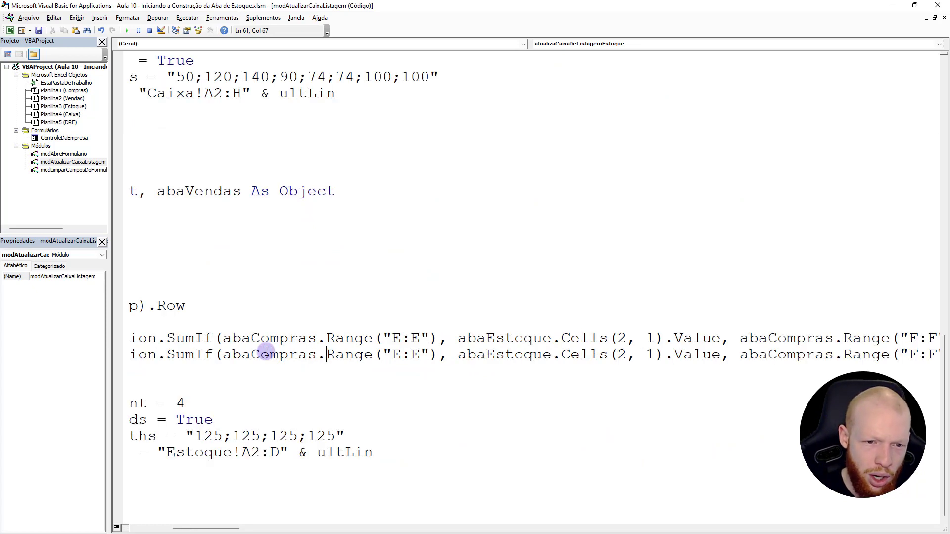
drag(267, 353, 254, 354)
text(V)
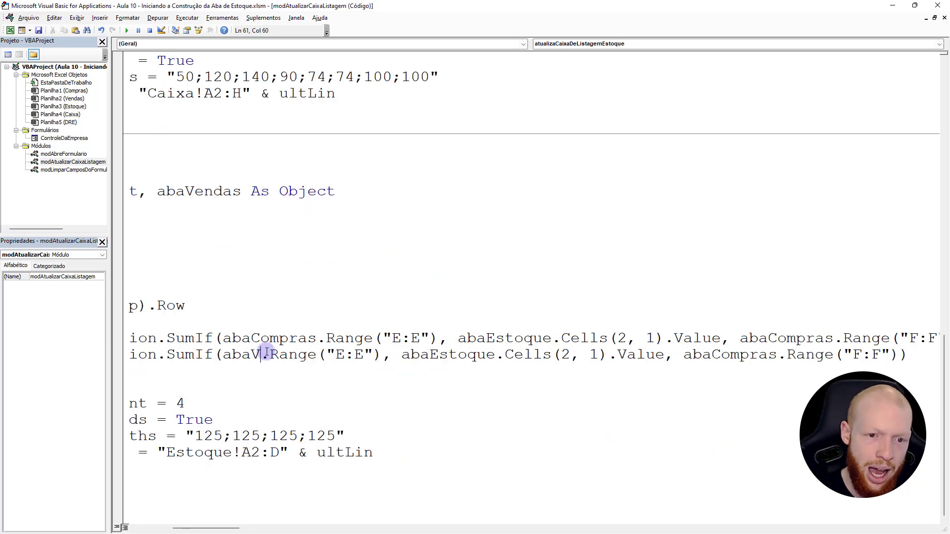
text(endas)
drag(373, 354, 411, 354)
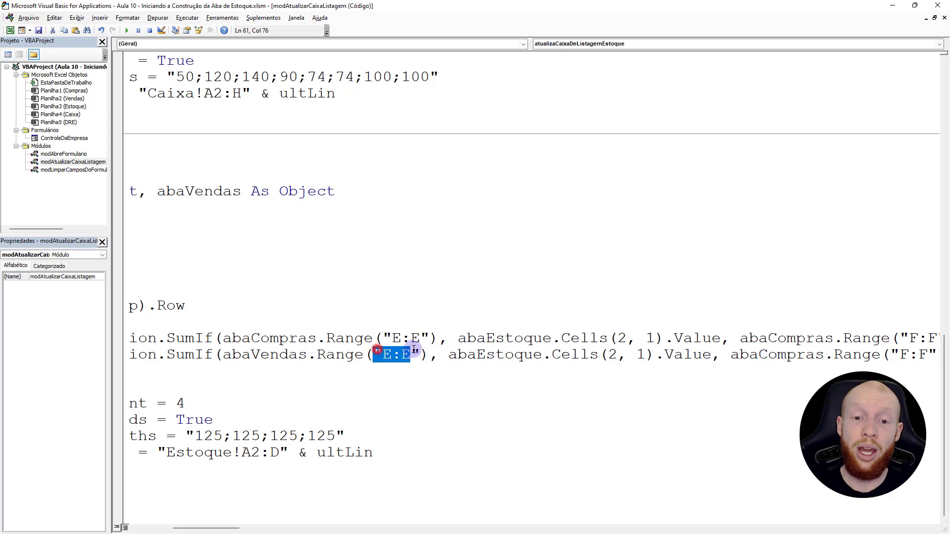
drag(824, 355, 759, 355)
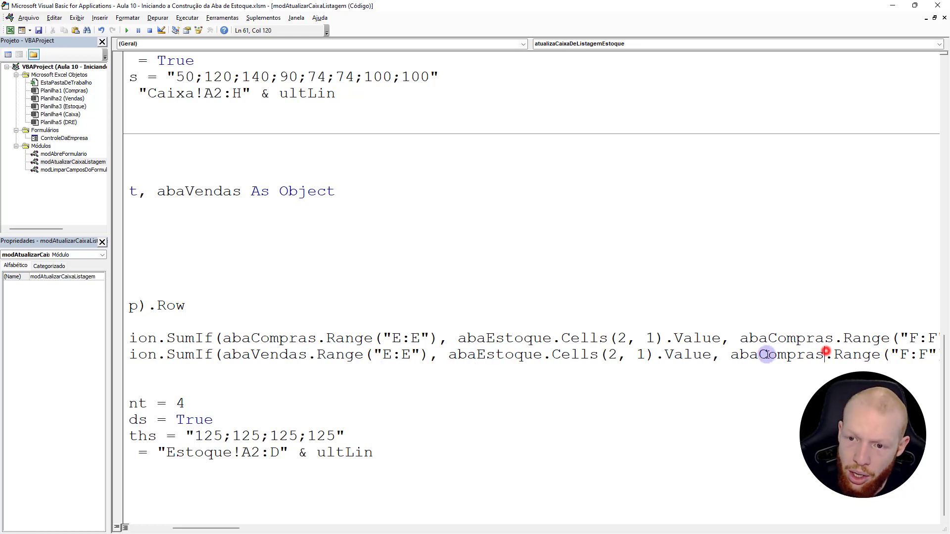
text(Vendas)
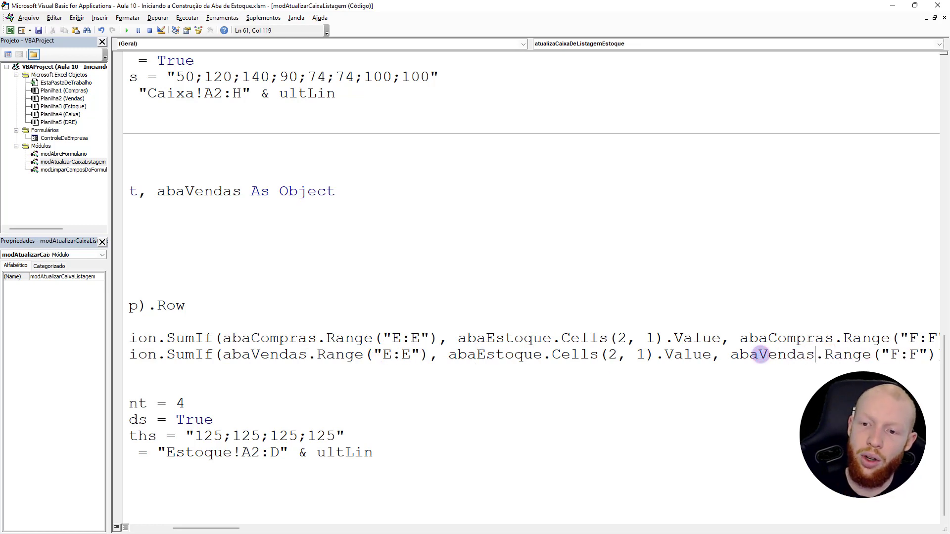
Inspect Estoque's C2 SOMASE formula and D2's =B2-C2 formula in Excel.
key(alt+F11)
click(246, 169)
double_click(246, 170)
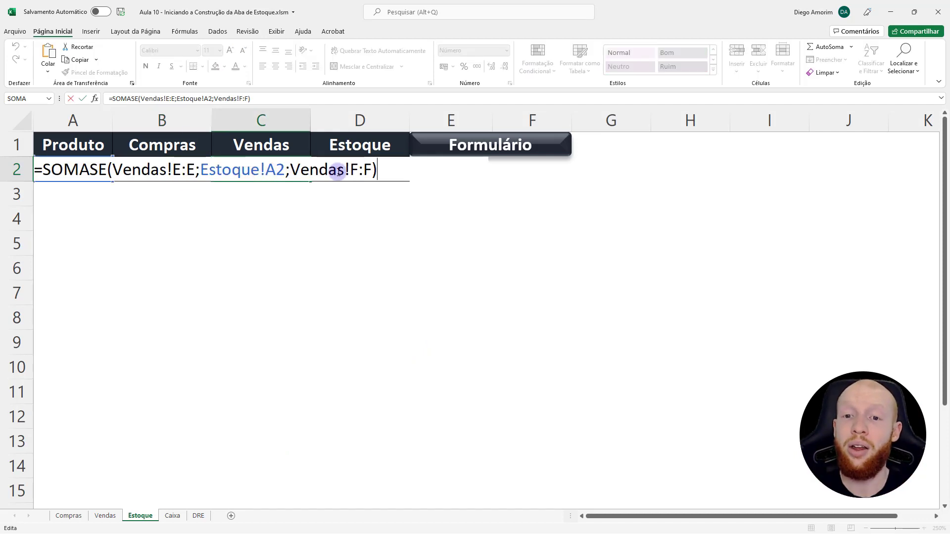
key(Escape)
key(alt+F11)
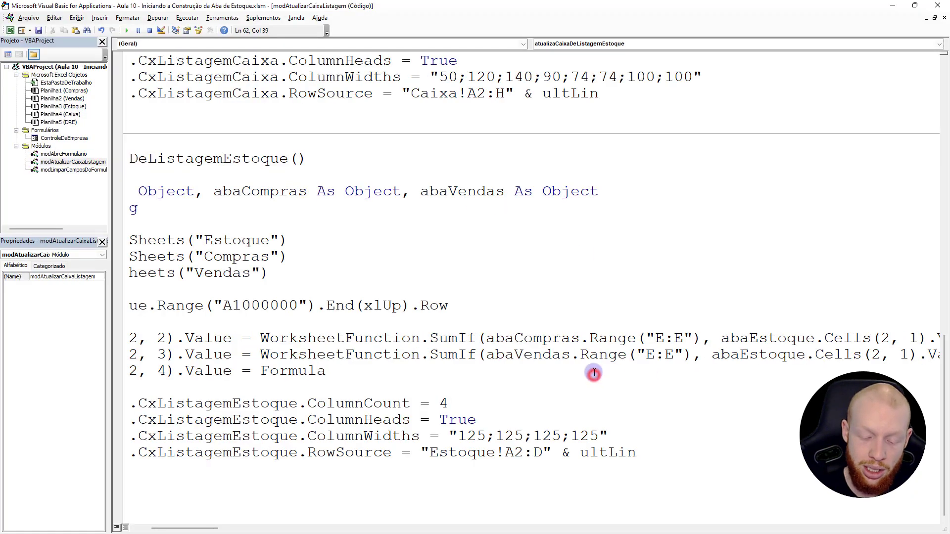
drag(516, 368, 424, 369)
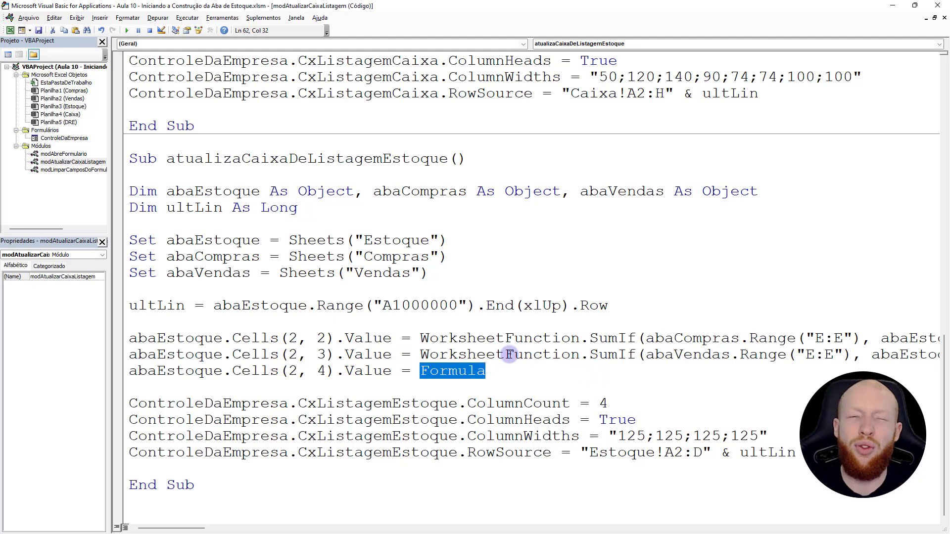
key(alt+F11)
click(337, 173)
key(F2)
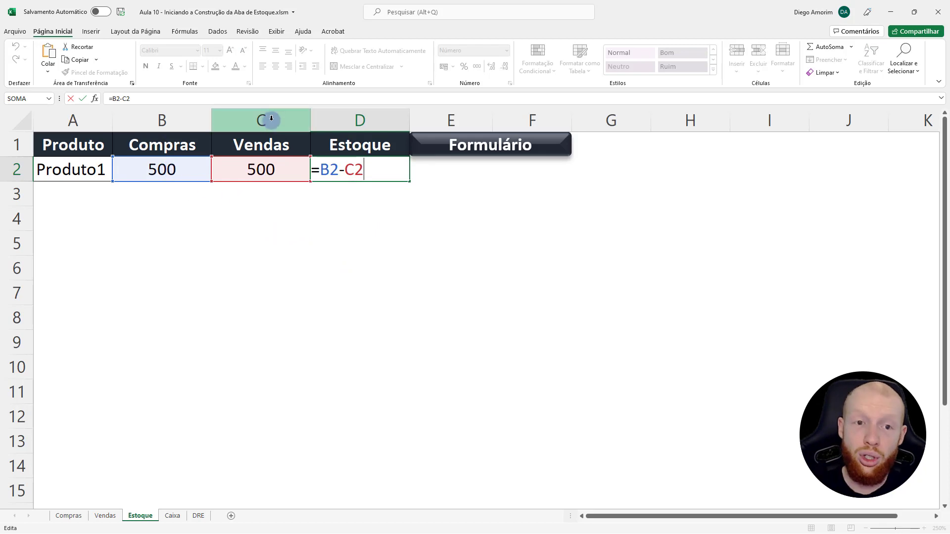
Replace Formula on line 62 with abaEstoque.Cells(2, 2).Value.
key(alt+F11)
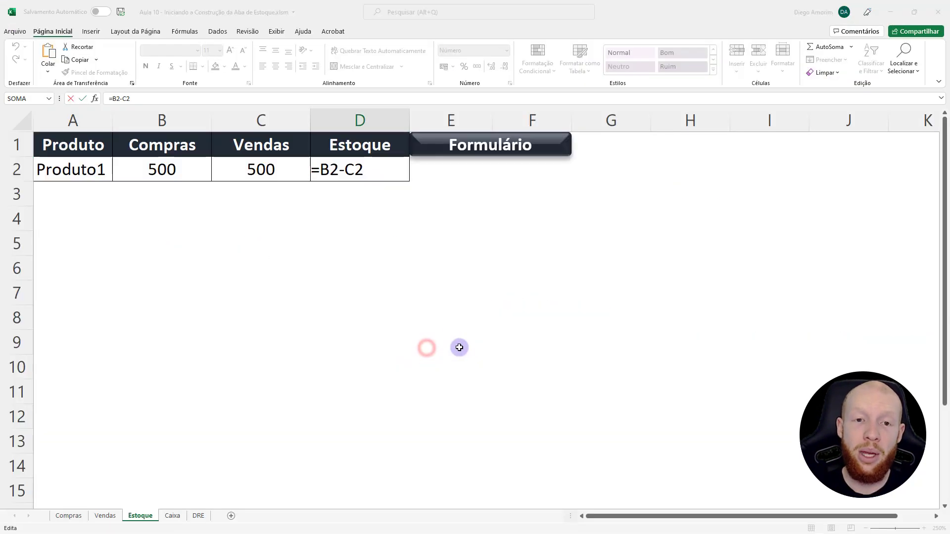
key(alt+F11)
key(Return)
key(alt+F11)
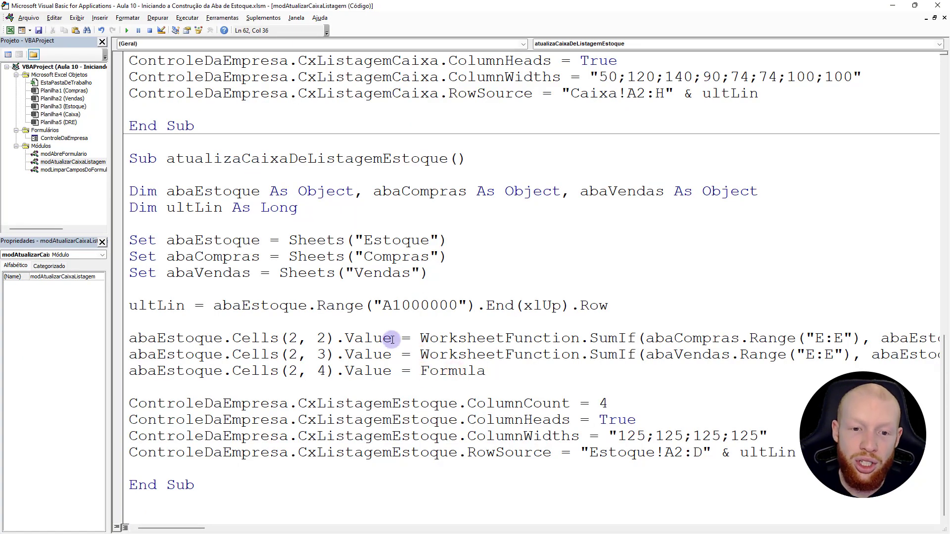
drag(392, 338, 129, 338)
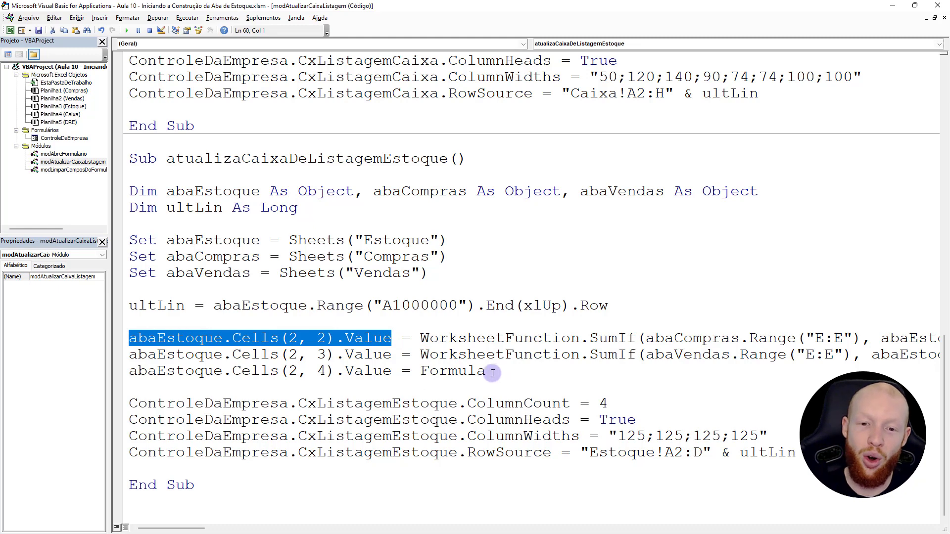
drag(494, 372, 414, 371)
text(abaEstoque.Cells(2, 2).Value)
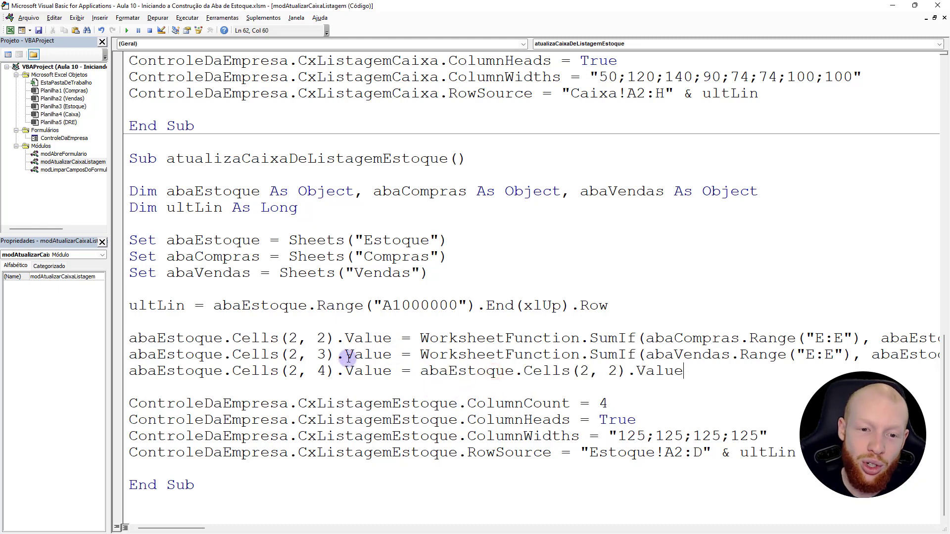
Append - abaEstoque.Cells(2, 3).Value so line 62 subtracts sales from purchases.
click(327, 355)
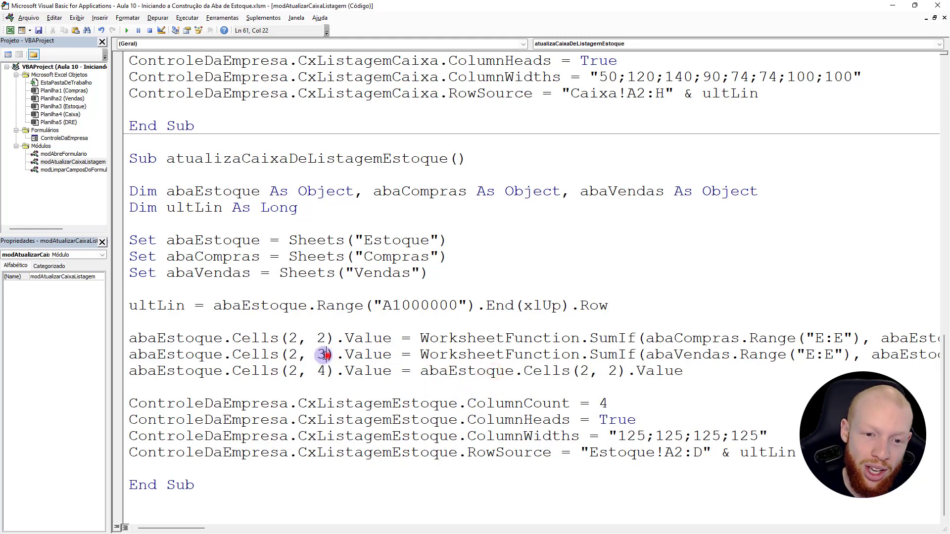
drag(392, 355, 139, 369)
click(393, 355)
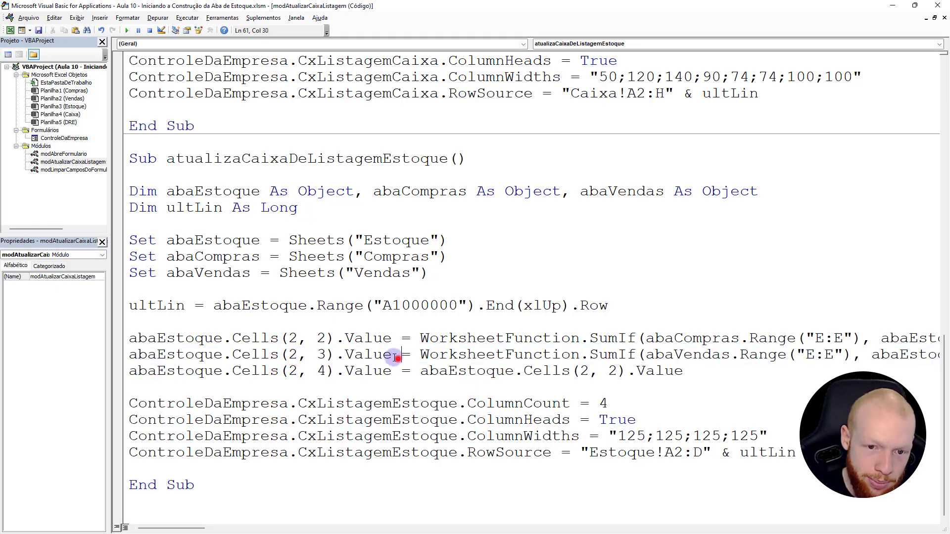
drag(394, 354, 130, 355)
key(ctrl+c)
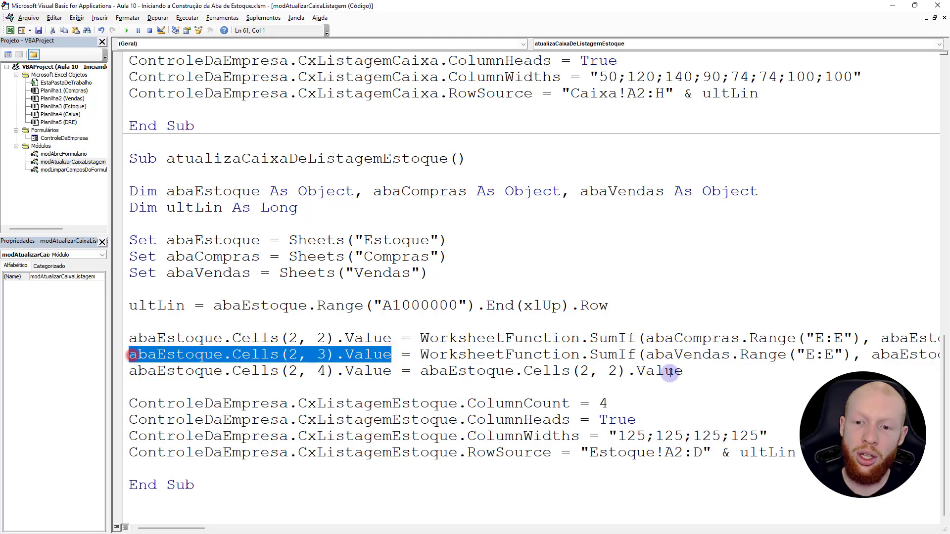
click(721, 375)
text(-)
key(ctrl+v)
click(607, 382)
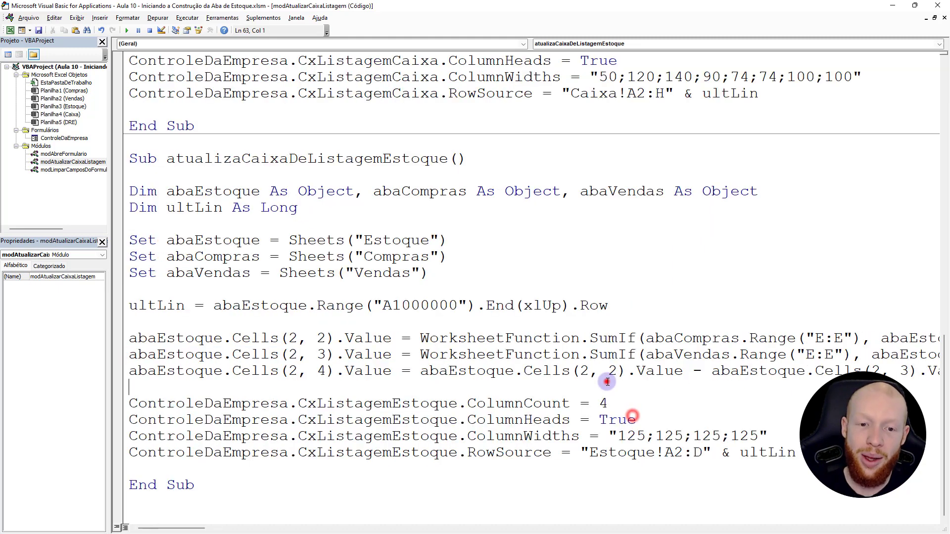
Review the three new Compras, Vendas and Estoque assignment lines in the macro.
click(483, 334)
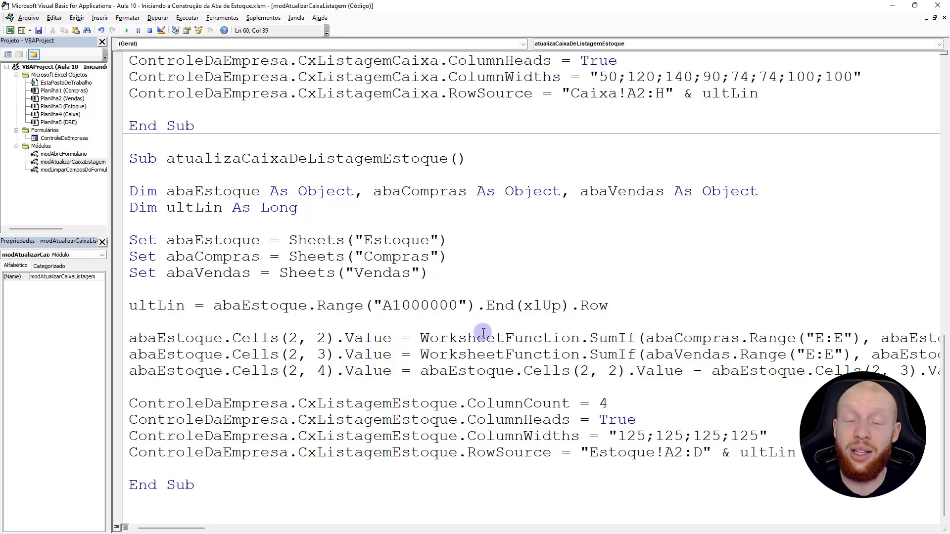
drag(134, 159, 294, 487)
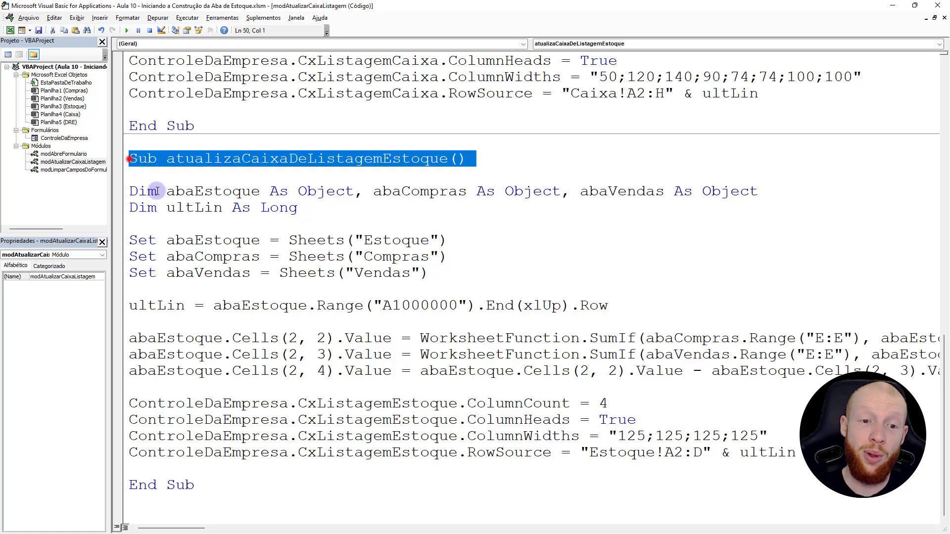
click(195, 353)
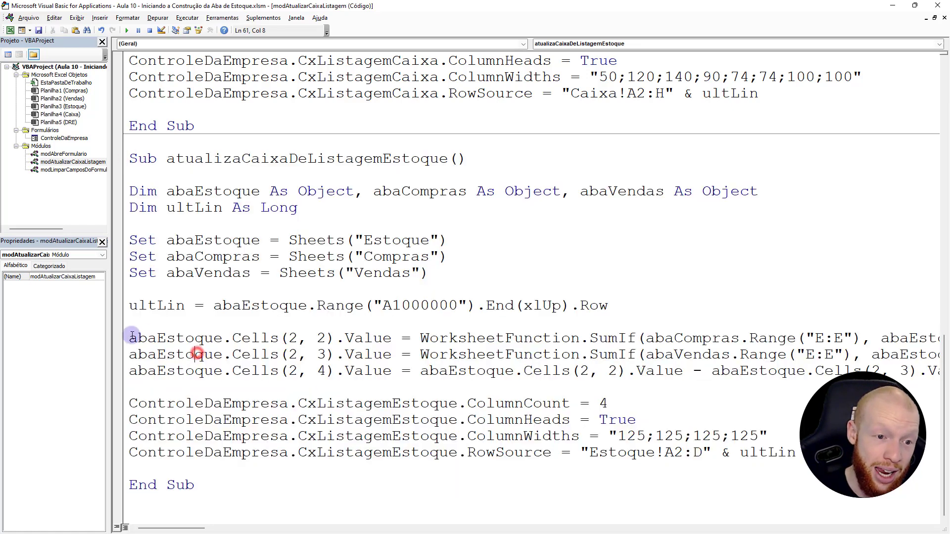
drag(129, 337, 329, 371)
key(shift+End)
key(Left)
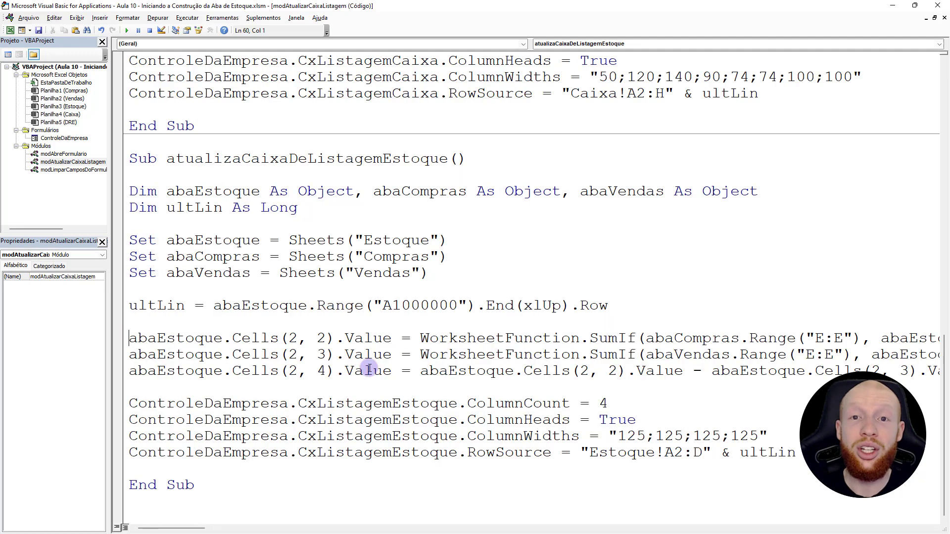
key(alt+F11)
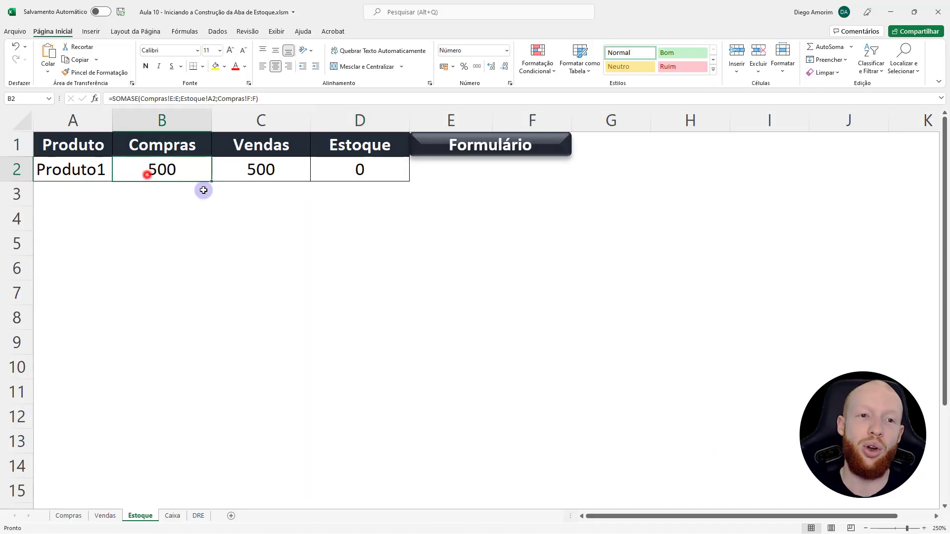
Check Estoque row 2: Produto1 shows 500 bought, 500 sold, 0 in stock.
double_click(143, 171)
key(Escape)
double_click(364, 171)
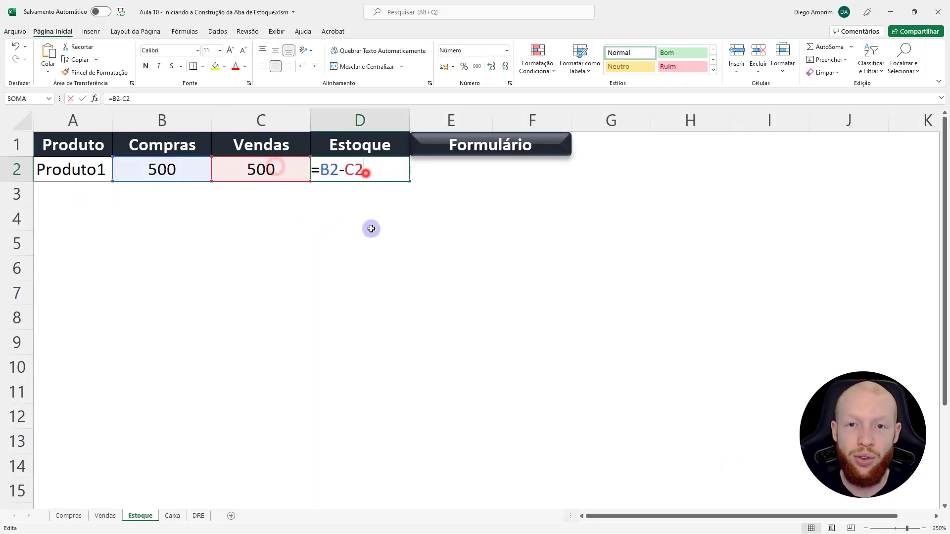
key(Escape)
click(184, 170)
click(258, 170)
click(360, 175)
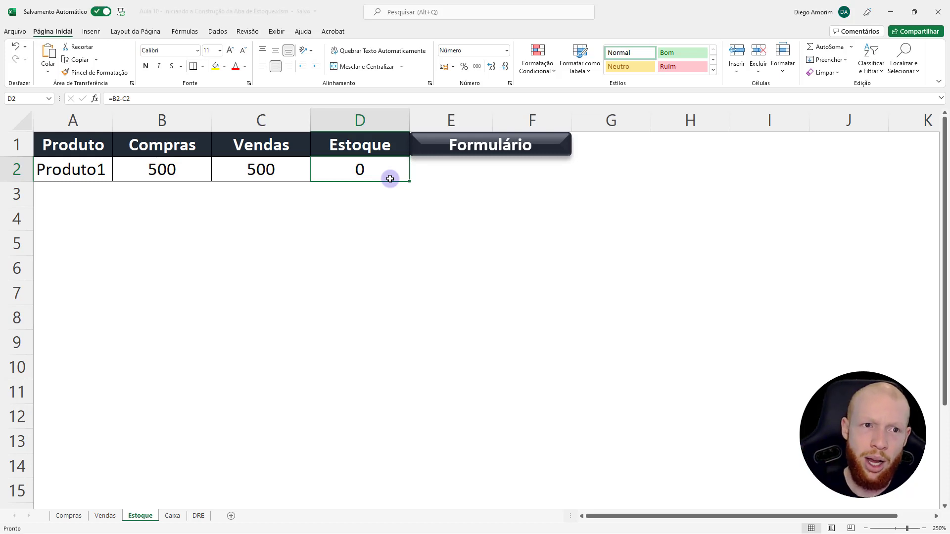
Turn AutoSave off, view the stock list in Formulário, then recheck B2:D2.
click(102, 12)
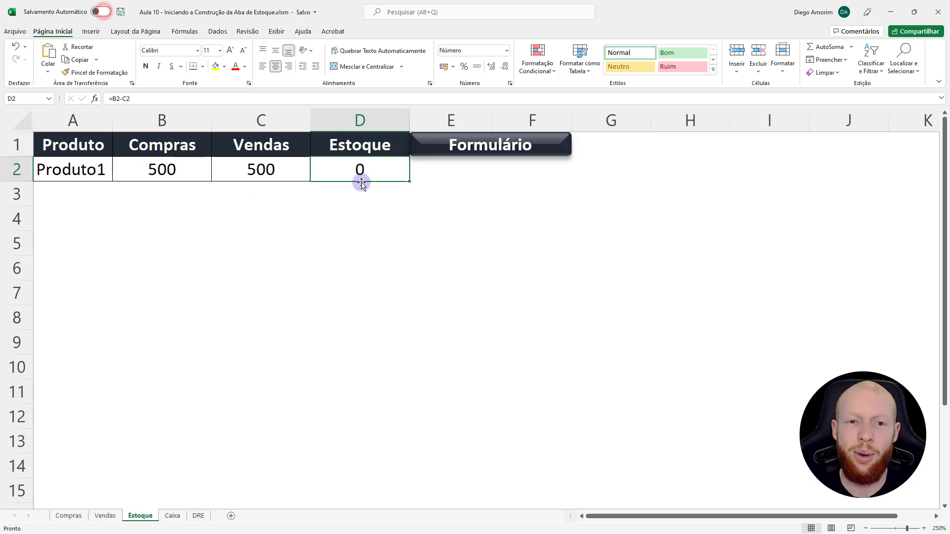
click(508, 148)
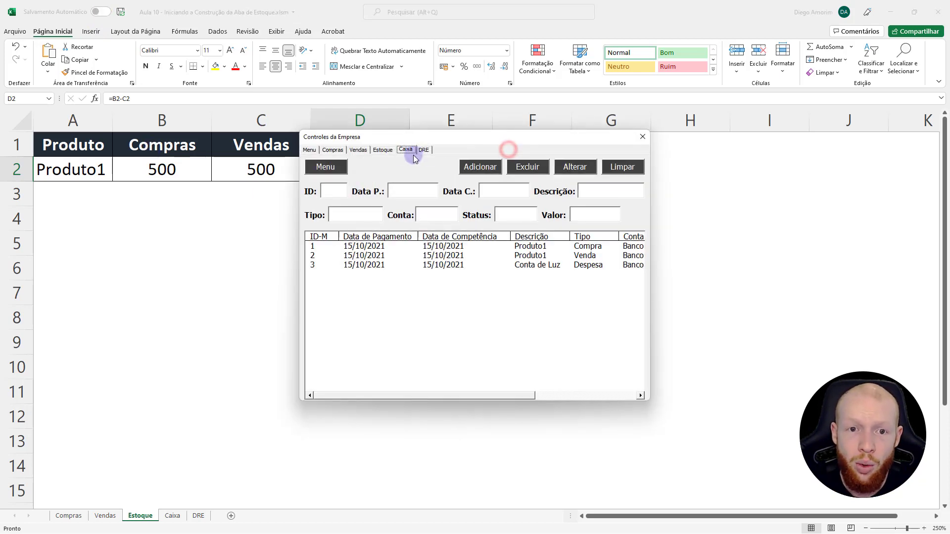
click(384, 151)
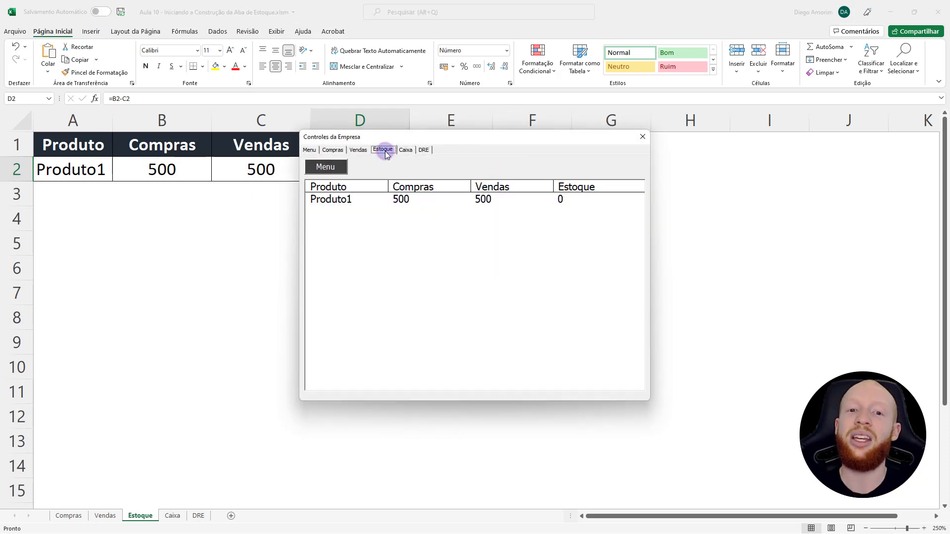
click(643, 137)
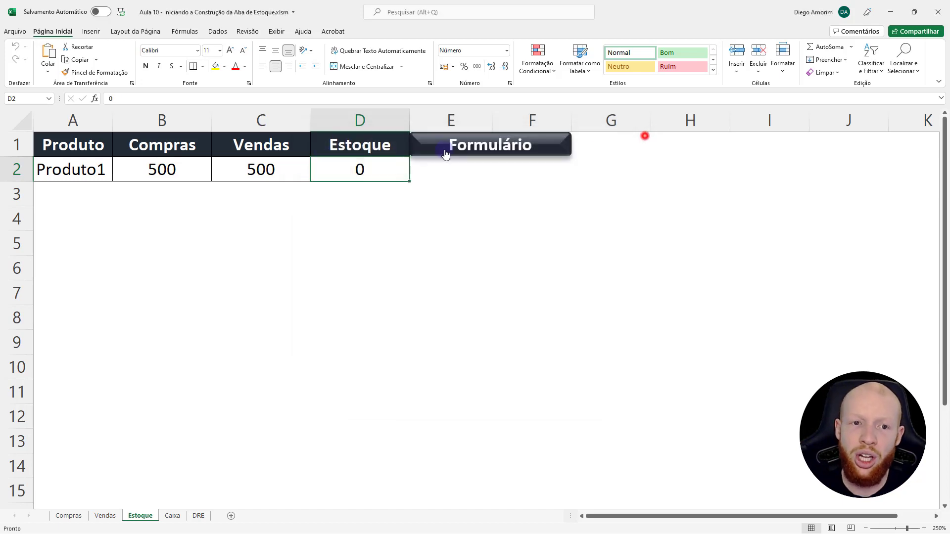
click(170, 167)
click(256, 168)
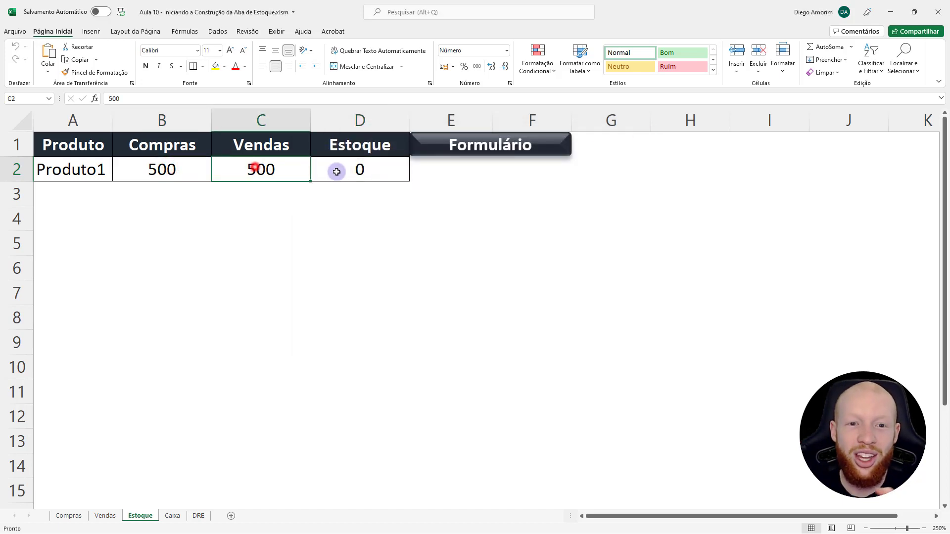
click(336, 172)
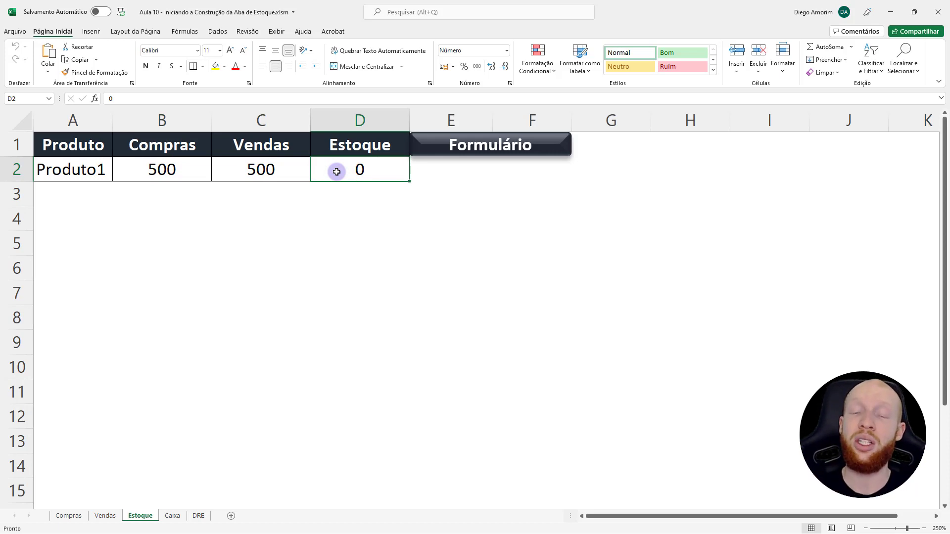
Look over the Compras sheet, then return to Estoque.
click(81, 191)
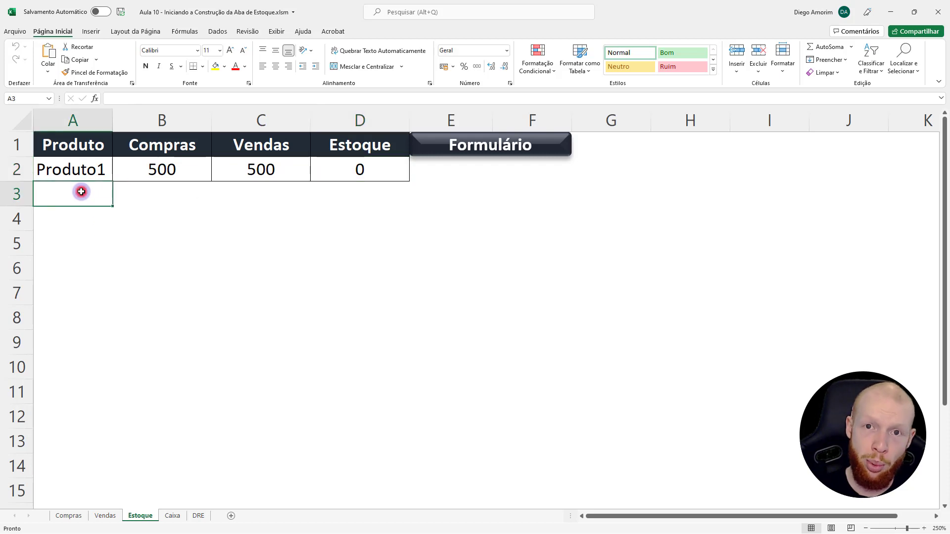
click(69, 516)
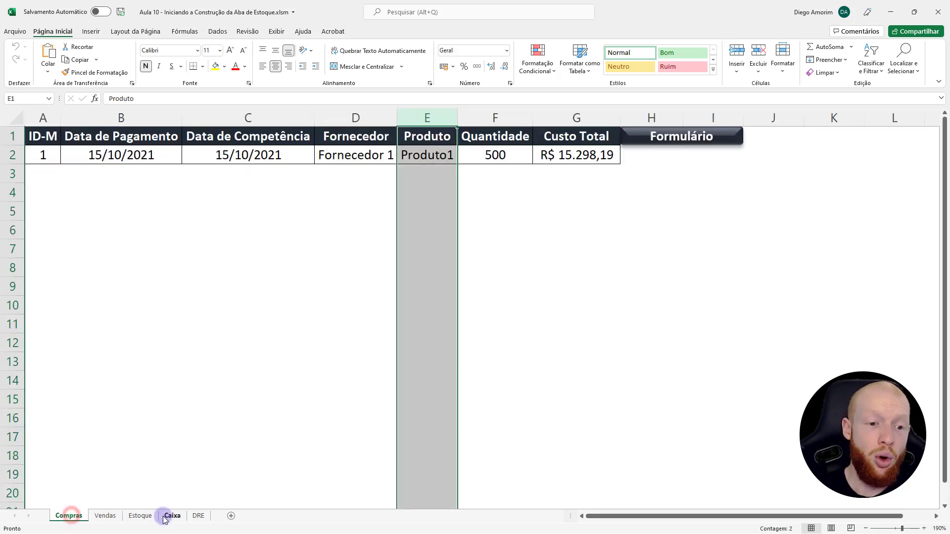
click(140, 516)
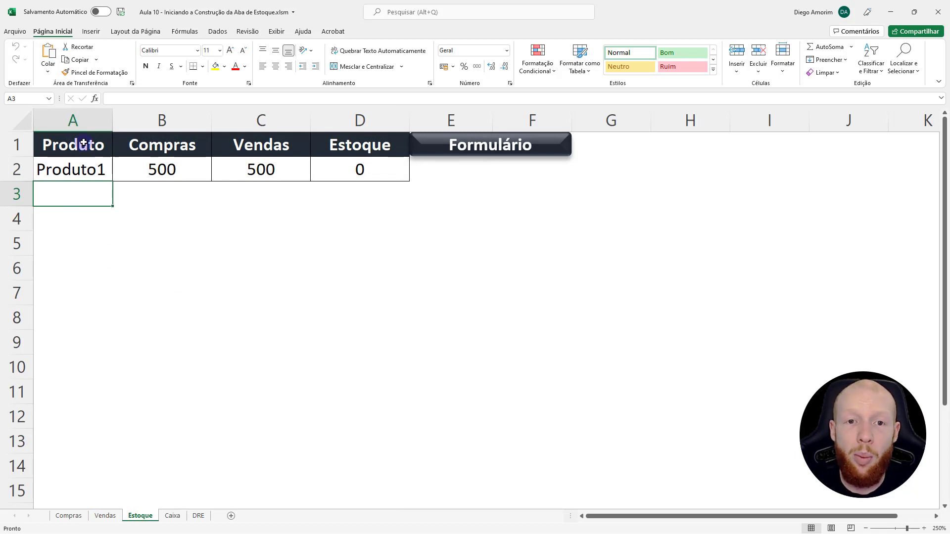
Add and delete test entries Produto2 and Produto3 in A3:A4, then open modAtualizarCaixaListagem.
text(p)
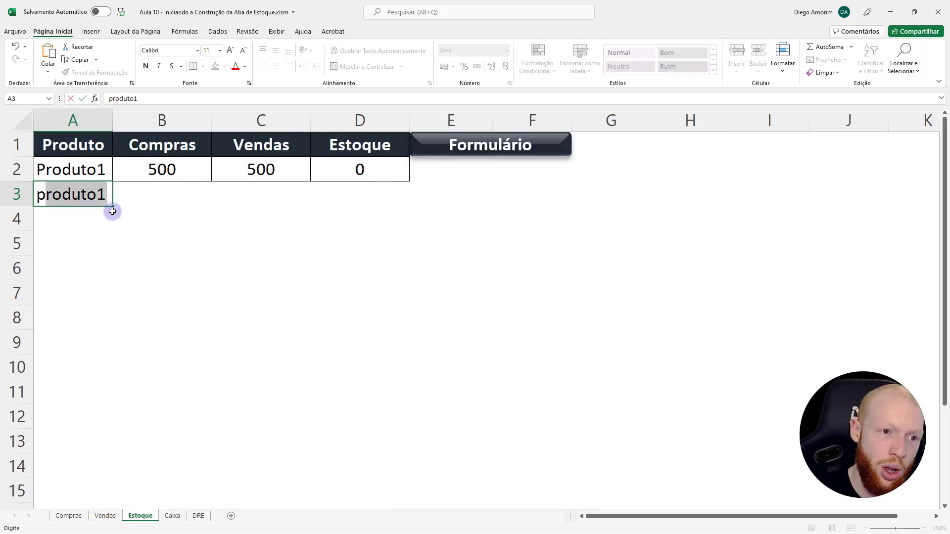
key(BackSpace)
key(BackSpace)
text(Produto2)
key(Return)
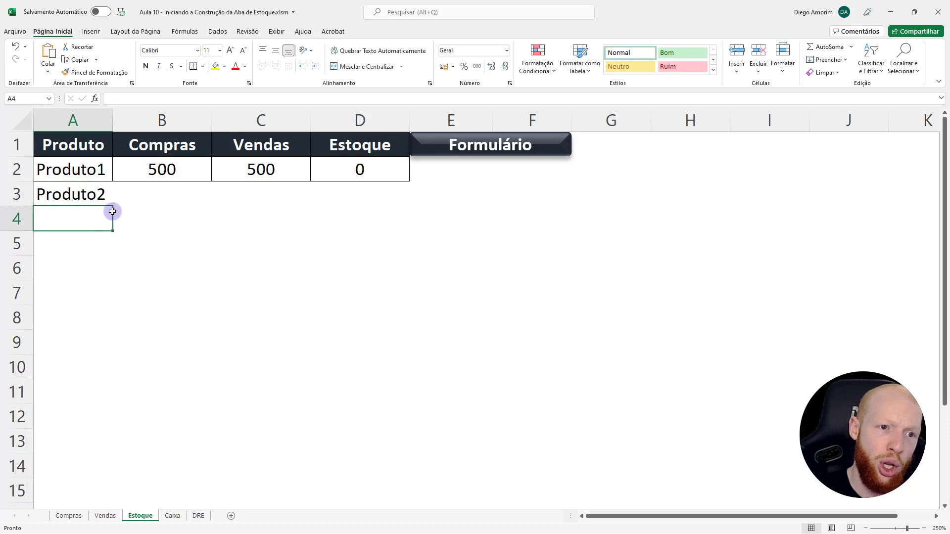
text(Produto3)
key(Return)
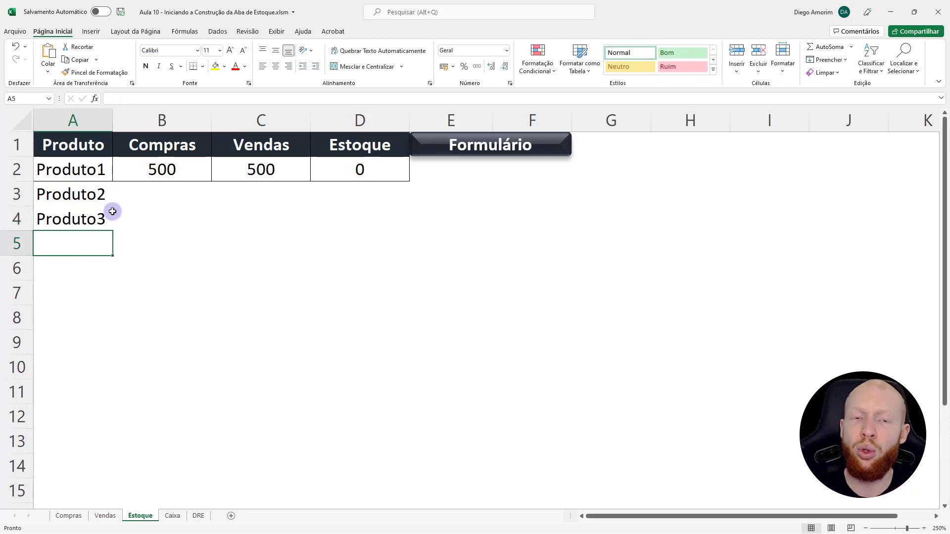
key(shift+Up)
key(shift+Up)
key(Delete)
key(ctrl+Home)
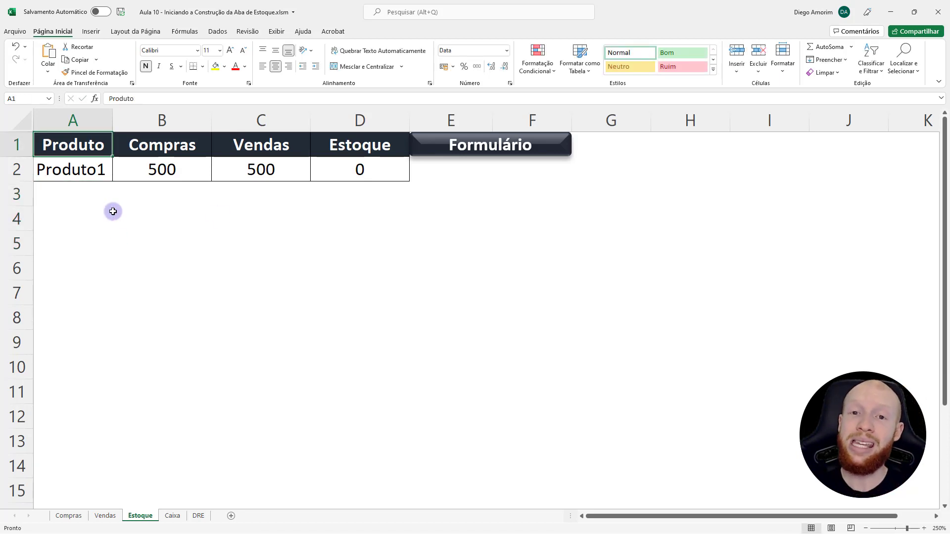
key(alt+F11)
double_click(59, 161)
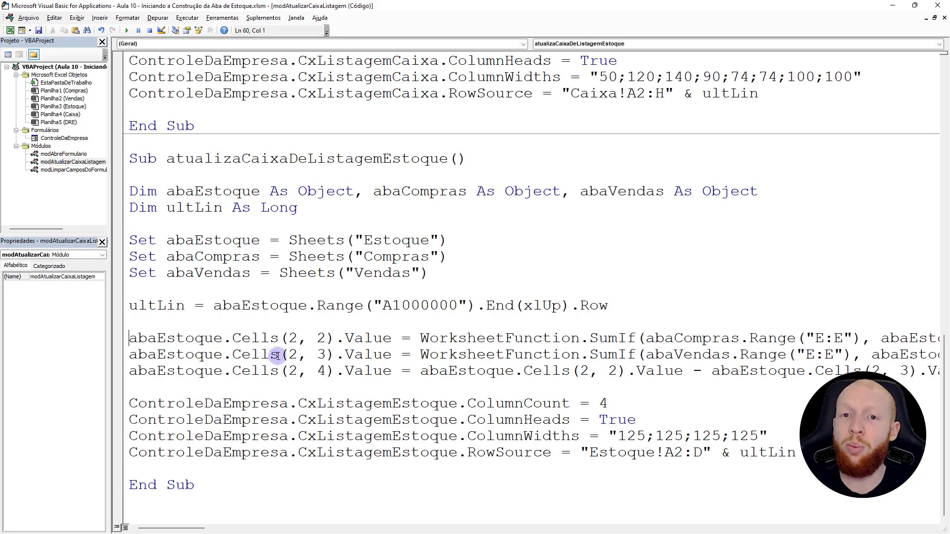
key(alt+F11)
click(467, 149)
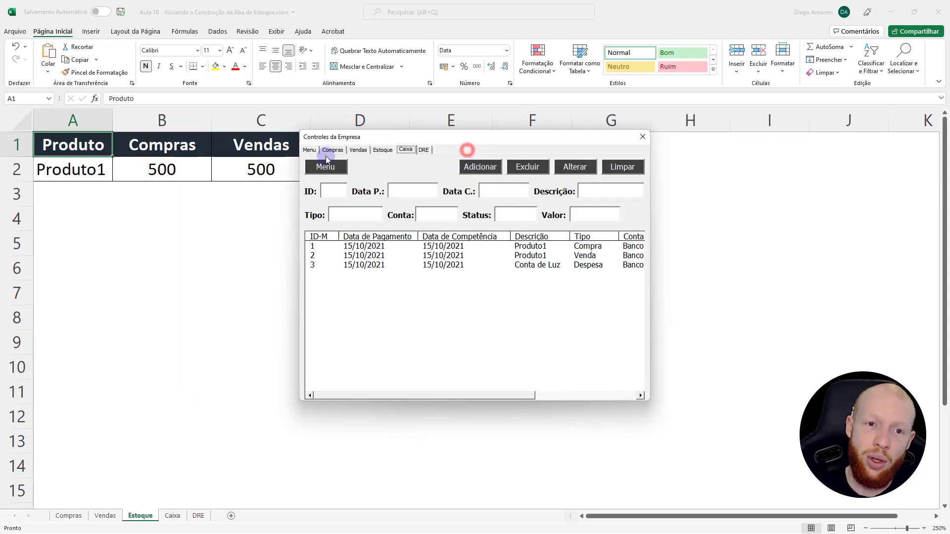
click(330, 150)
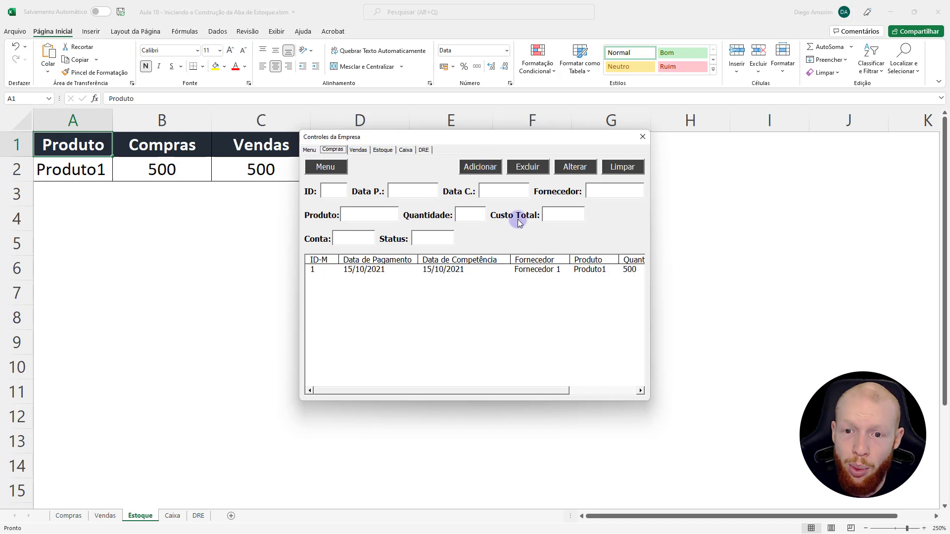
click(370, 212)
text(Produto5)
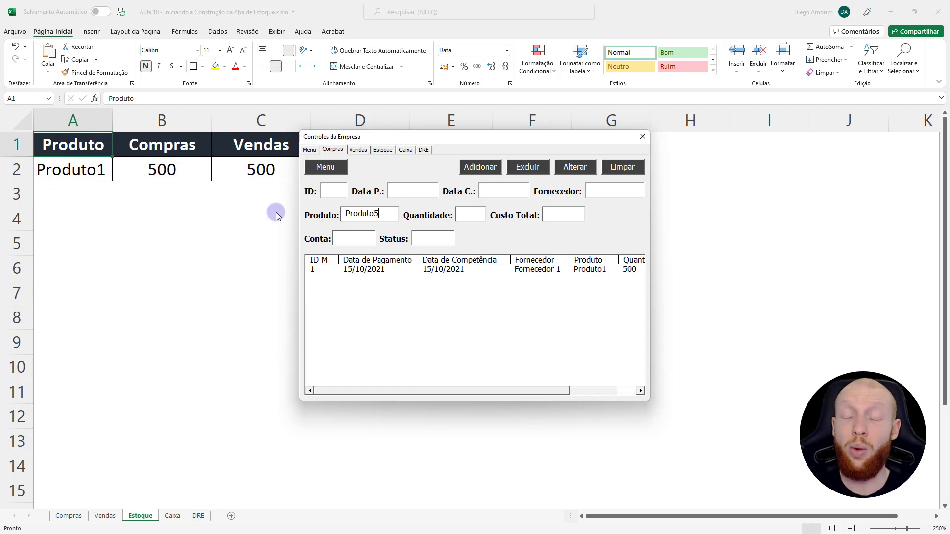
click(382, 153)
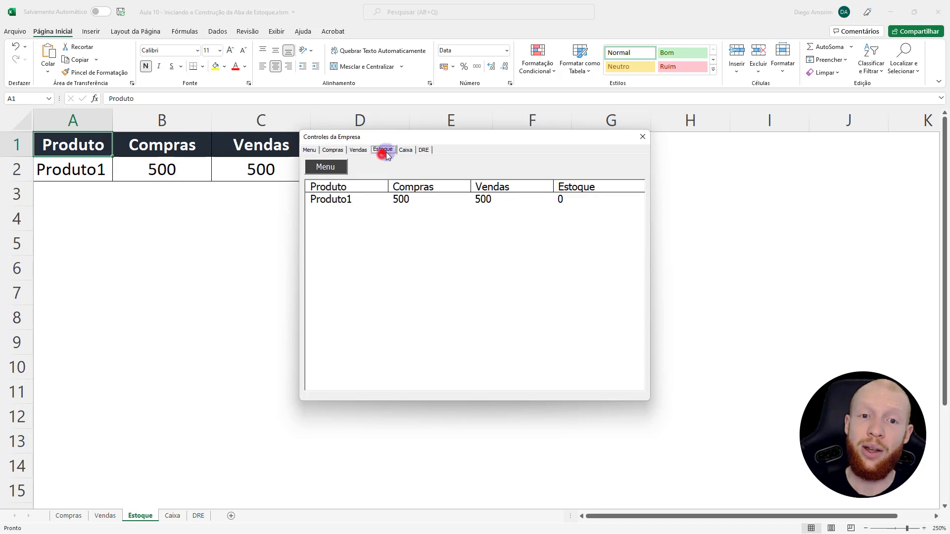
click(643, 136)
key(alt+F11)
double_click(70, 162)
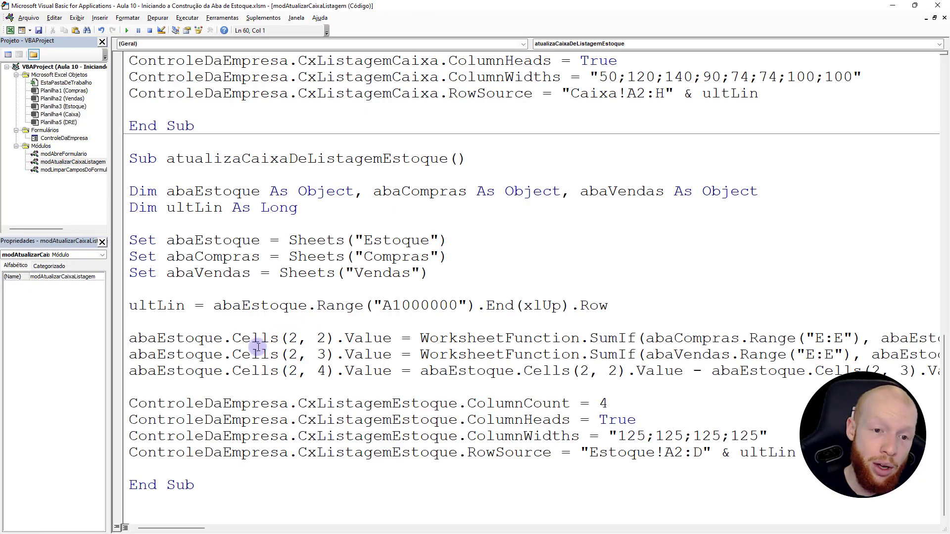
double_click(293, 355)
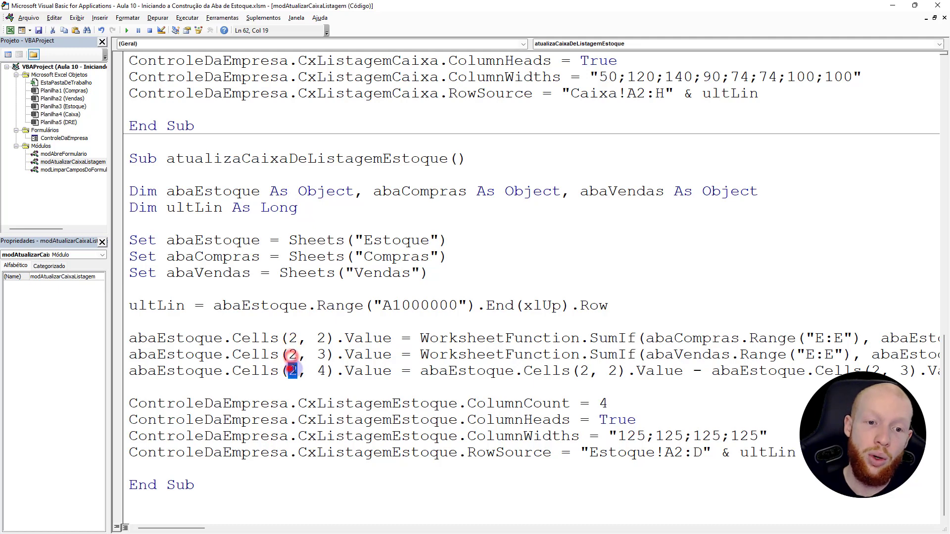
double_click(292, 371)
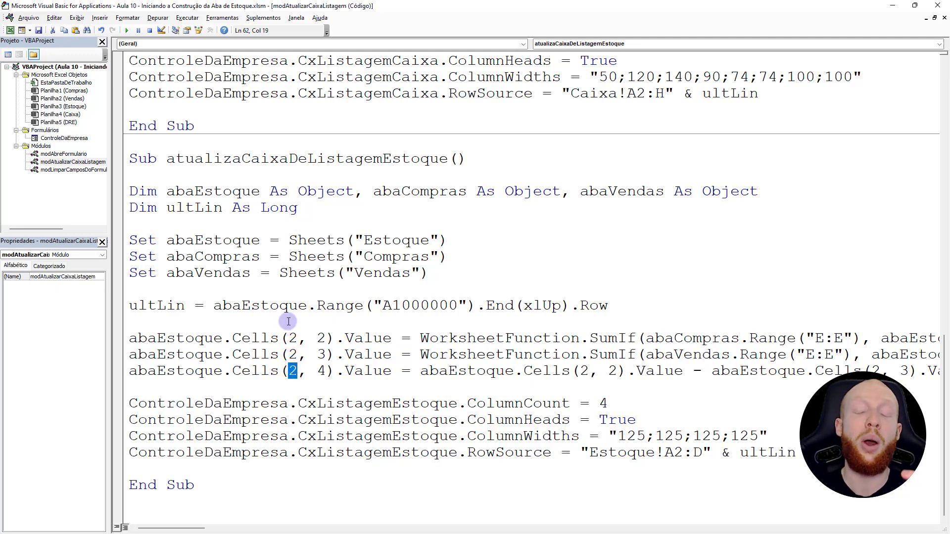